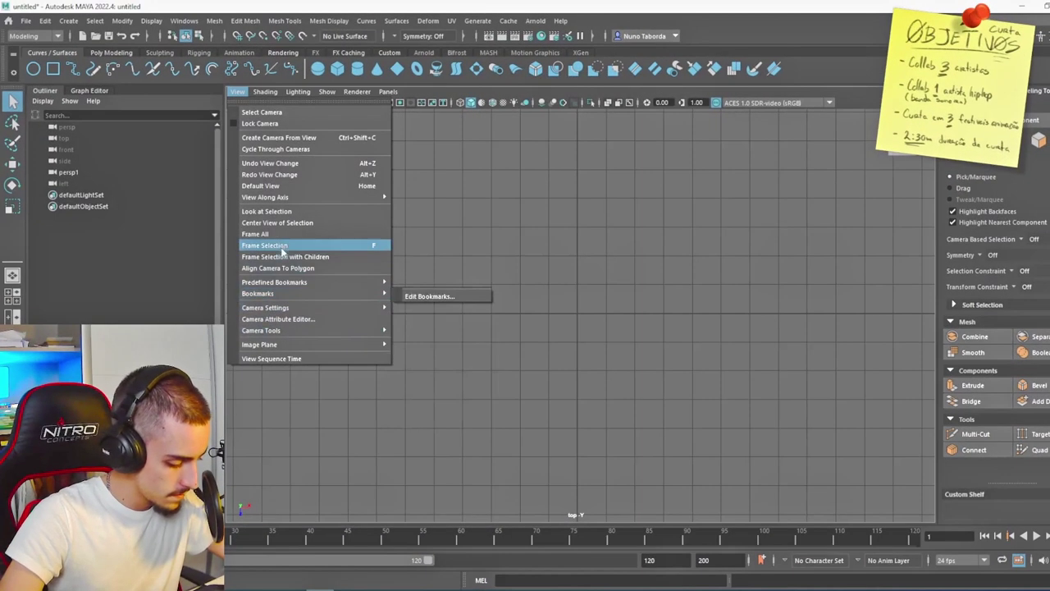
Import the top-down map sketch as an image plane in the top view
{"action": "mouse_move", "coordinate": [278, 197]}
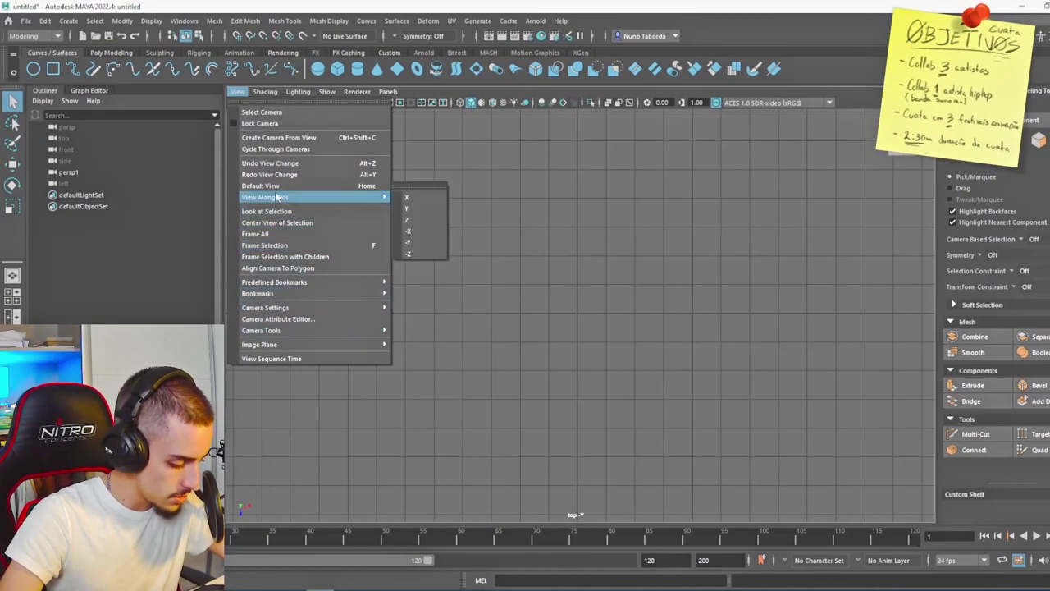
{"action": "mouse_move", "coordinate": [378, 344]}
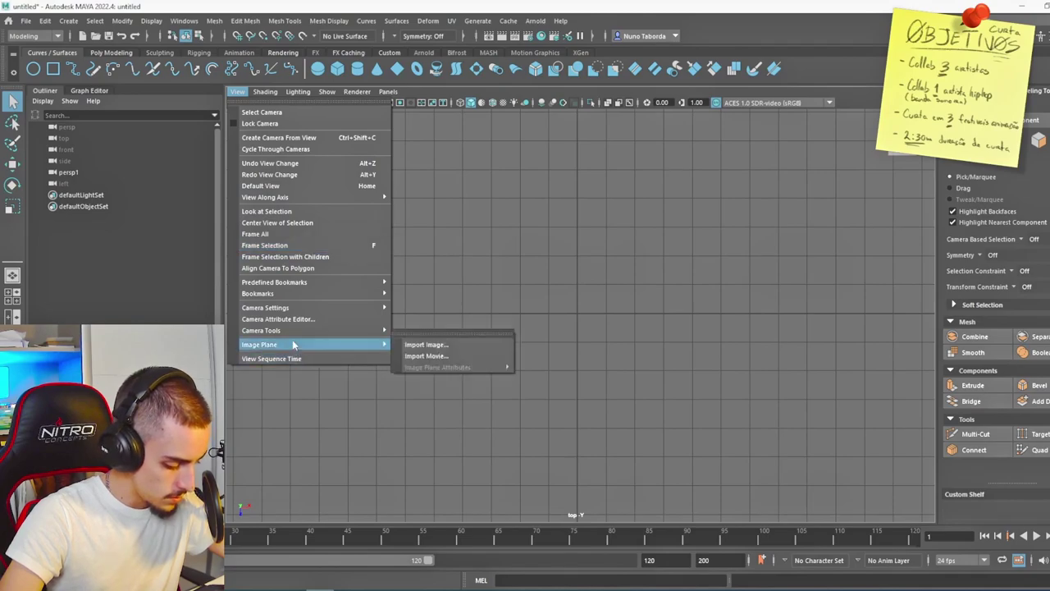
{"action": "left_click", "coordinate": [423, 343]}
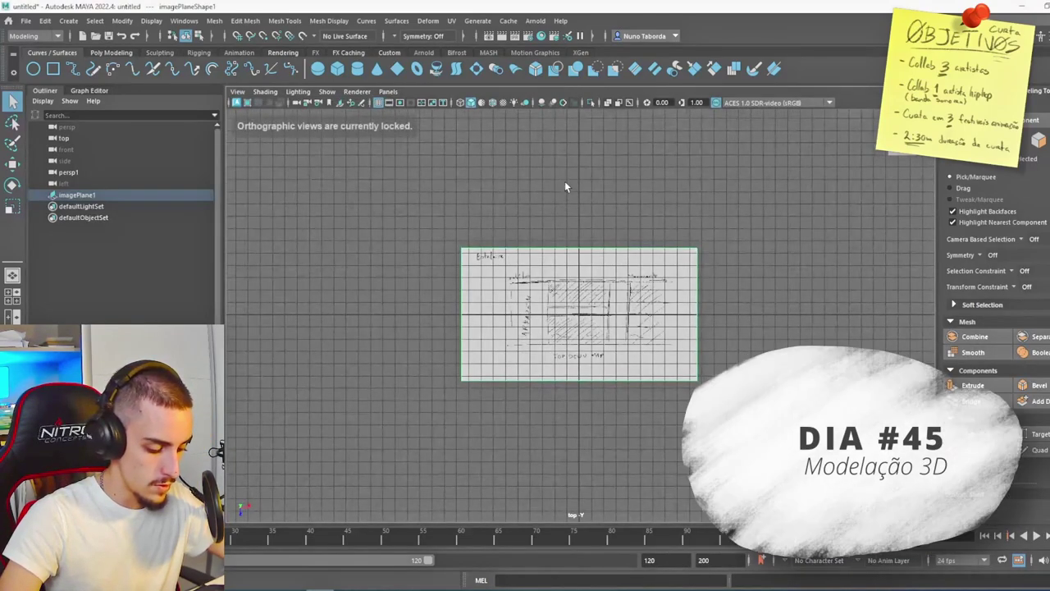
Import the human body reference model into the scene from the perspective view
{"action": "key", "text": "space"}
{"action": "left_click_drag", "start_coordinate": [565, 183], "coordinate": [572, 236]}
{"action": "left_click", "coordinate": [26, 21]}
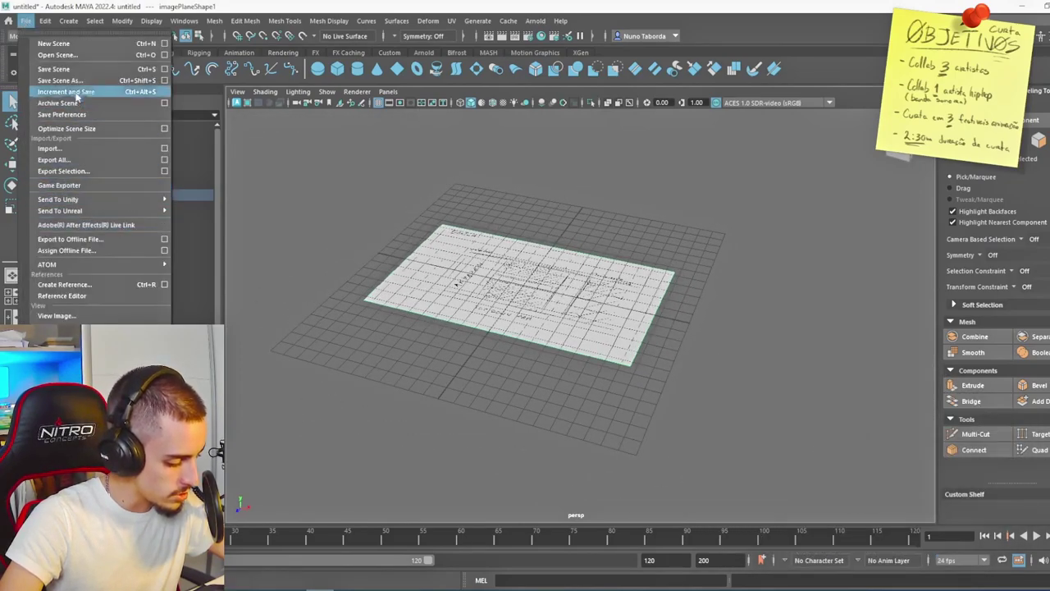
{"action": "left_click", "coordinate": [79, 151]}
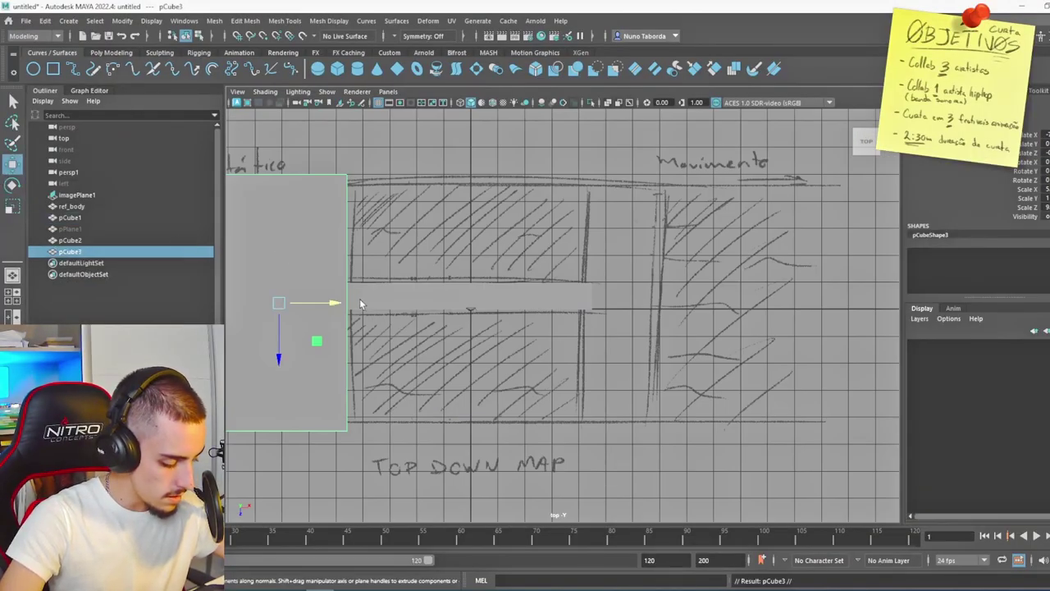
Position the third block over the sketch's "Movimento" area and reduce its height to a thin platform
{"action": "left_click_drag", "start_coordinate": [336, 303], "coordinate": [772, 320]}
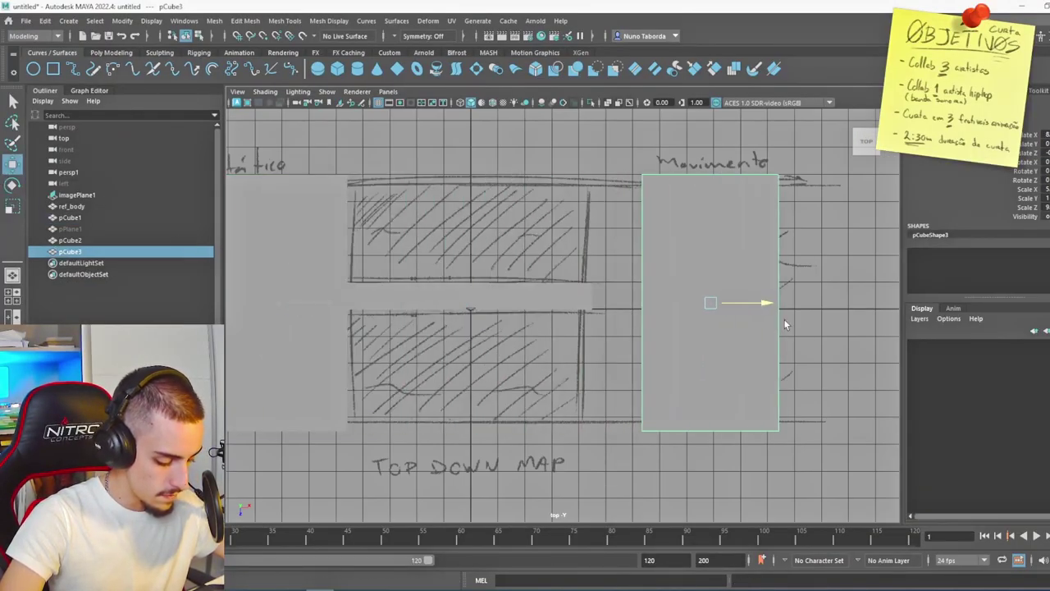
{"action": "left_click_drag", "start_coordinate": [771, 320], "coordinate": [764, 320]}
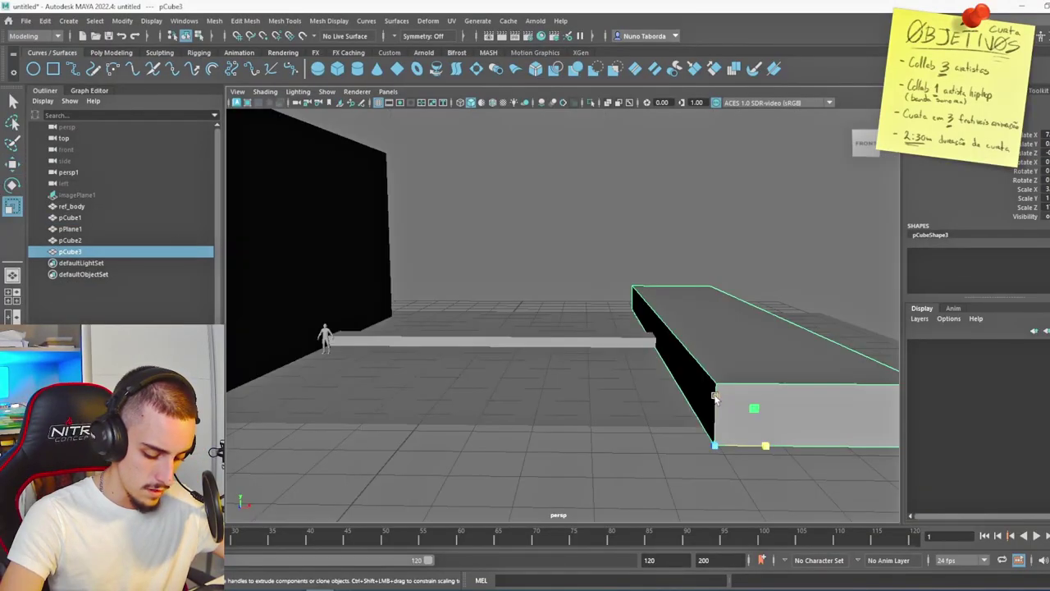
{"action": "left_click_drag", "start_coordinate": [716, 396], "coordinate": [724, 456]}
{"action": "middle_click_drag", "start_coordinate": [724, 458], "coordinate": [722, 443]}
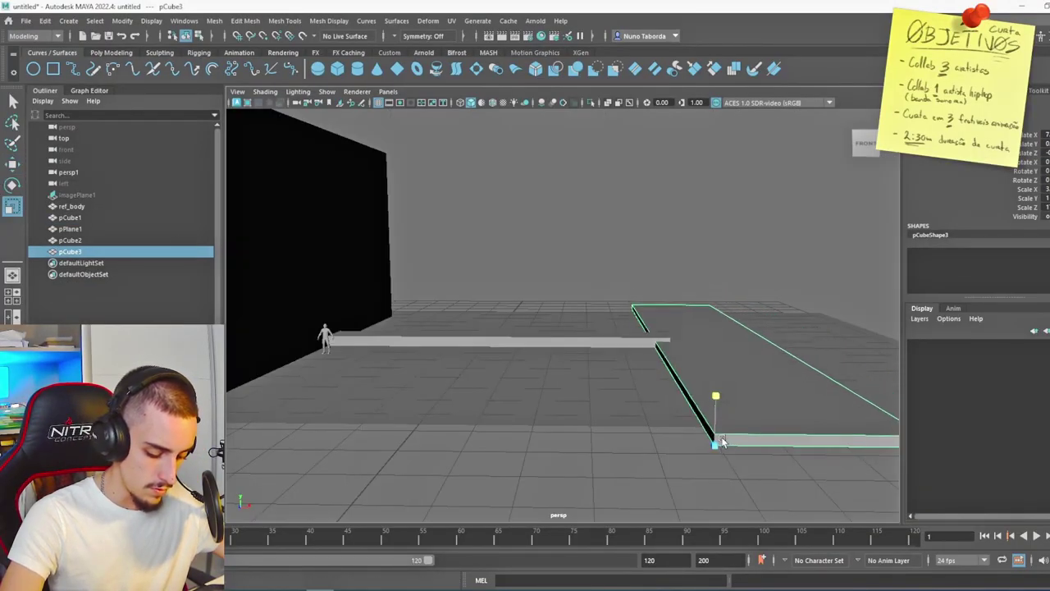
Undo the large building block's scaling and snap its pivot to its lower corner
{"action": "left_click_drag", "start_coordinate": [568, 238], "coordinate": [568, 236]}
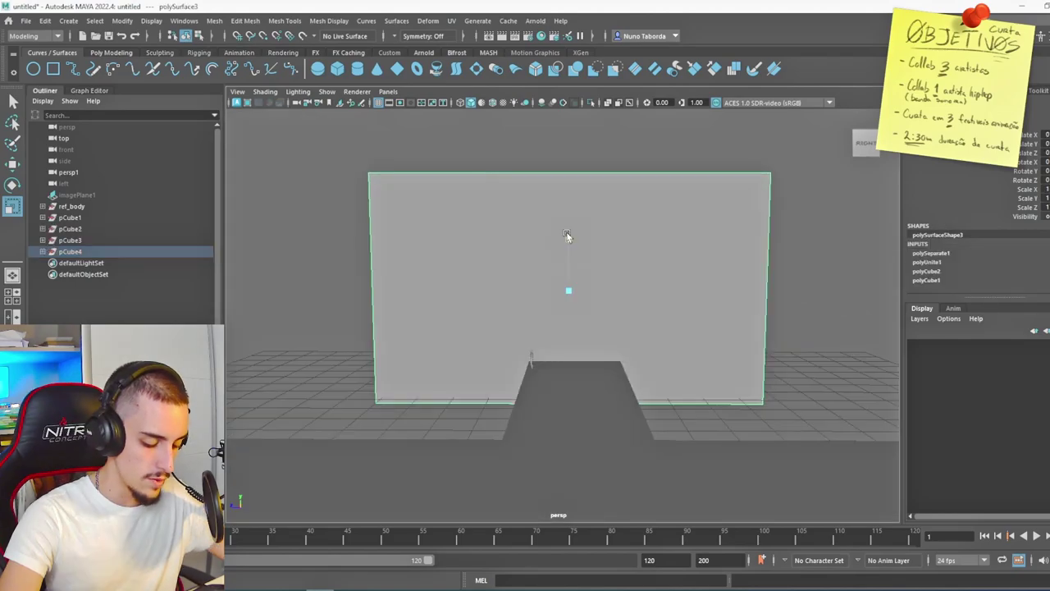
{"action": "key", "text": "ctrl+z"}
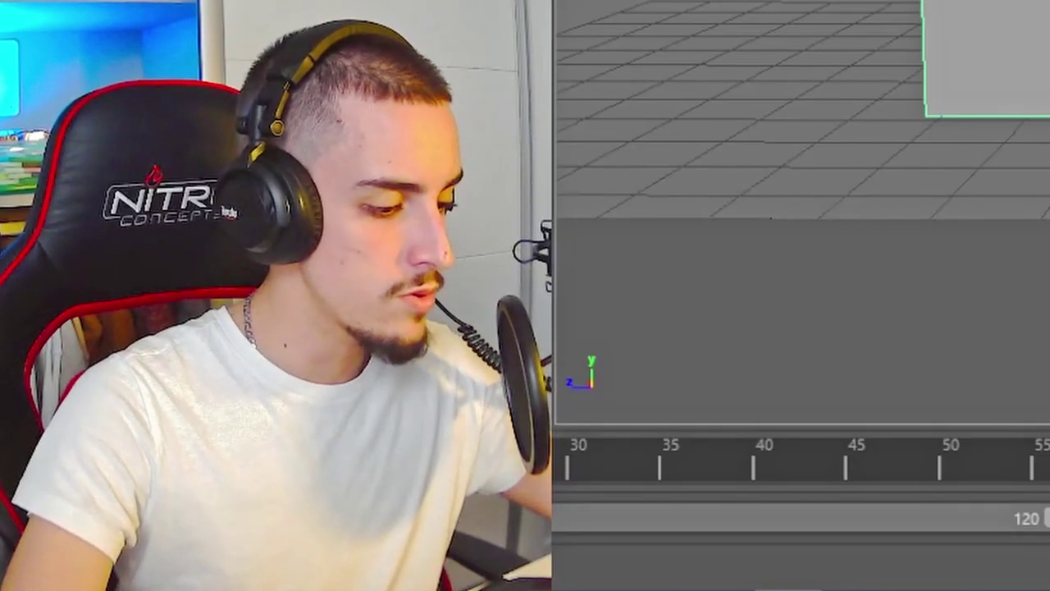
{"action": "key", "text": "d"}
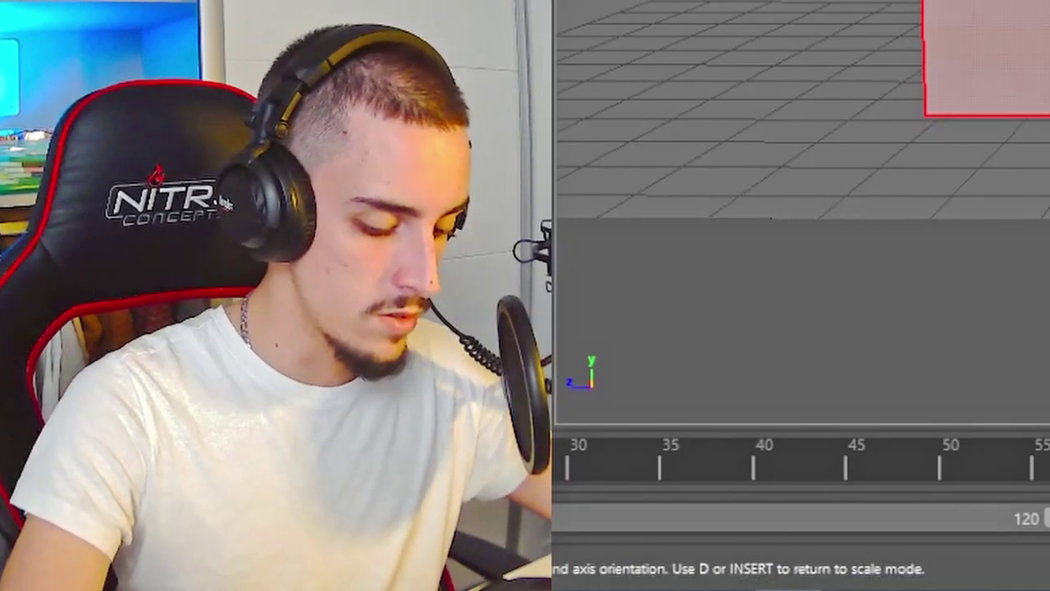
{"action": "key", "text": "d"}
{"action": "left_click", "coordinate": [925, 12]}
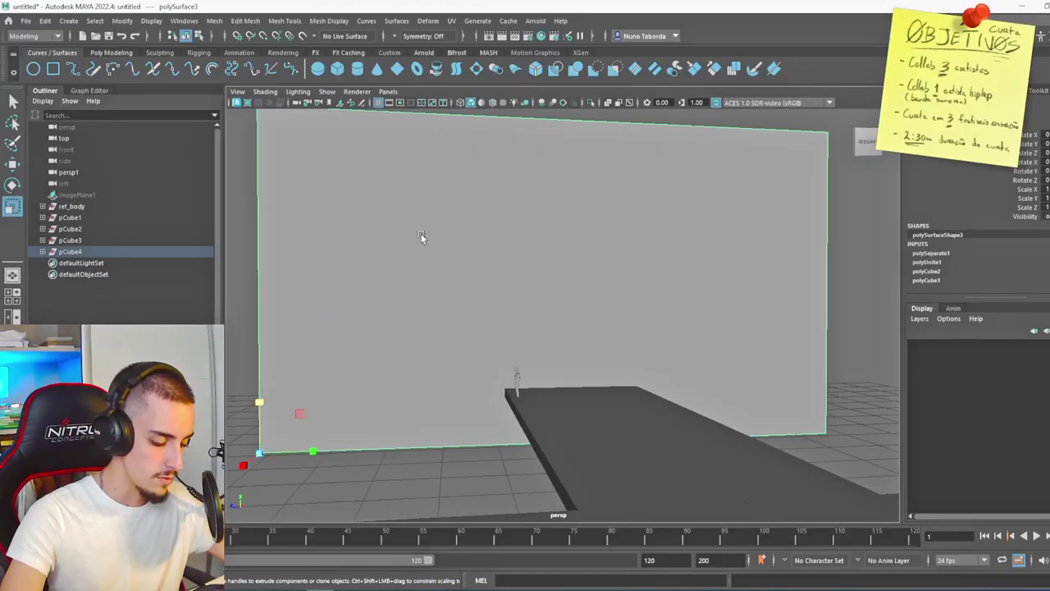
Scale down the height of the duplicated building block to form a low base slab
{"action": "left_click_drag", "start_coordinate": [413, 210], "coordinate": [471, 315], "text": "alt"}
{"action": "left_click_drag", "start_coordinate": [506, 359], "coordinate": [493, 393], "text": "alt"}
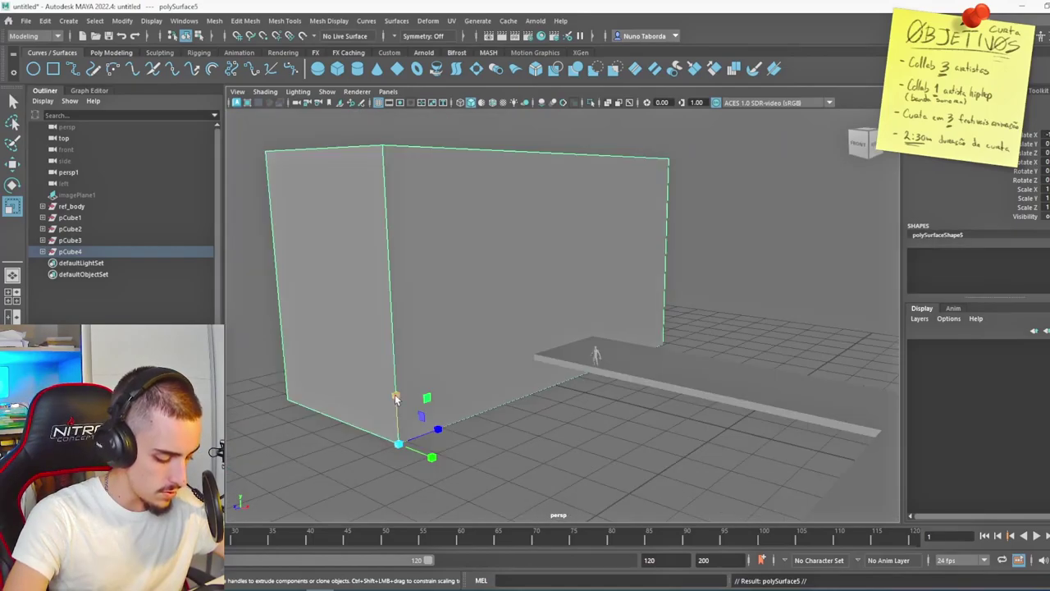
{"action": "left_click_drag", "start_coordinate": [396, 398], "coordinate": [338, 420]}
{"action": "key", "text": "v"}
{"action": "left_click_drag", "start_coordinate": [283, 351], "coordinate": [289, 376]}
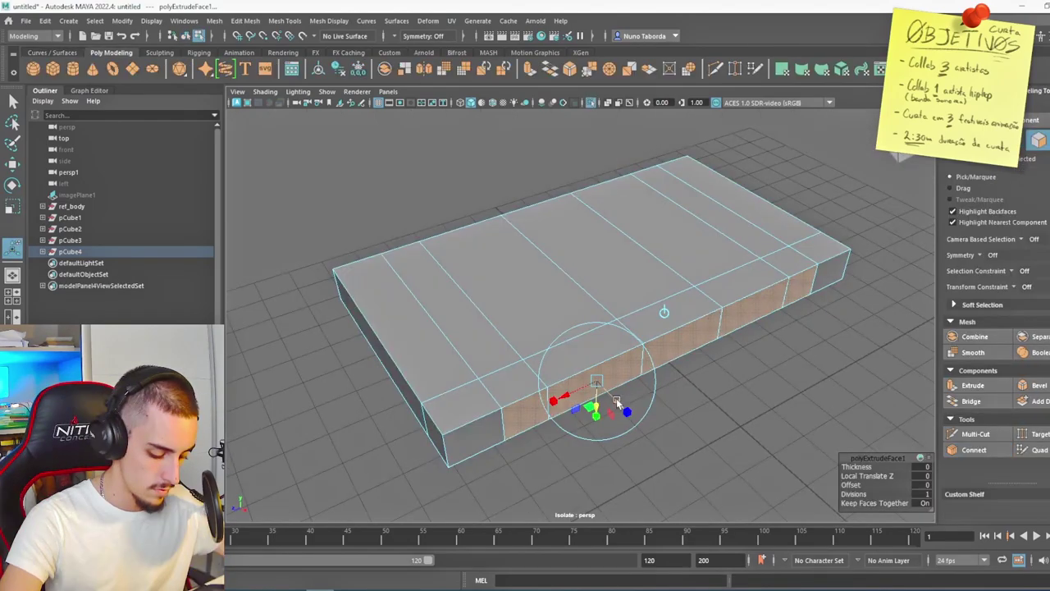
Extrude the base slab's selected front faces outward and merge the vertices at its angled corners
{"action": "left_click_drag", "start_coordinate": [611, 402], "coordinate": [641, 432]}
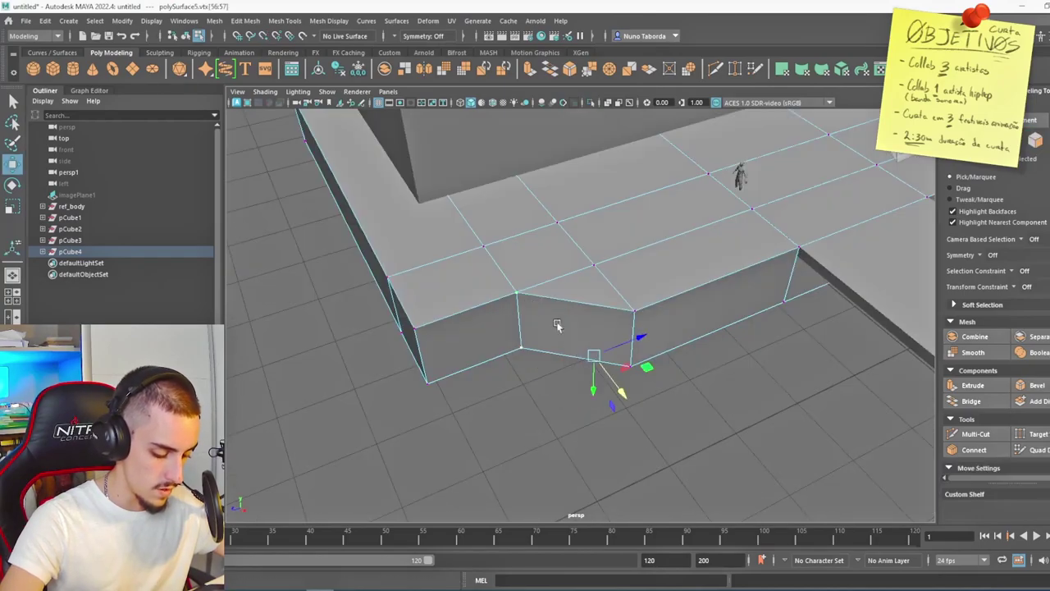
{"action": "left_click_drag", "start_coordinate": [661, 388], "coordinate": [520, 387], "text": "alt"}
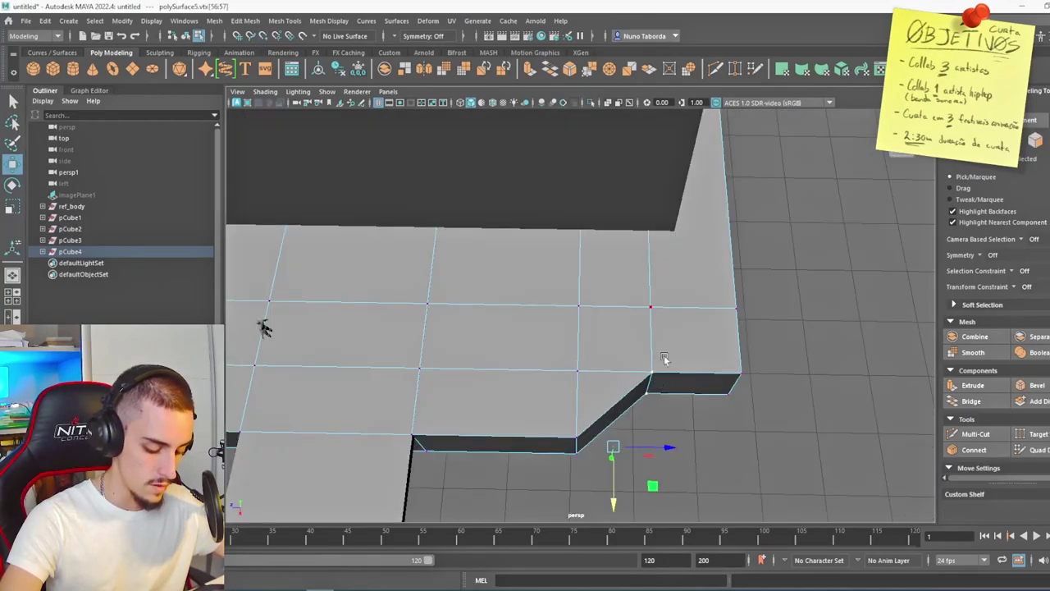
{"action": "right_click_drag", "start_coordinate": [688, 415], "coordinate": [681, 373], "text": "shift"}
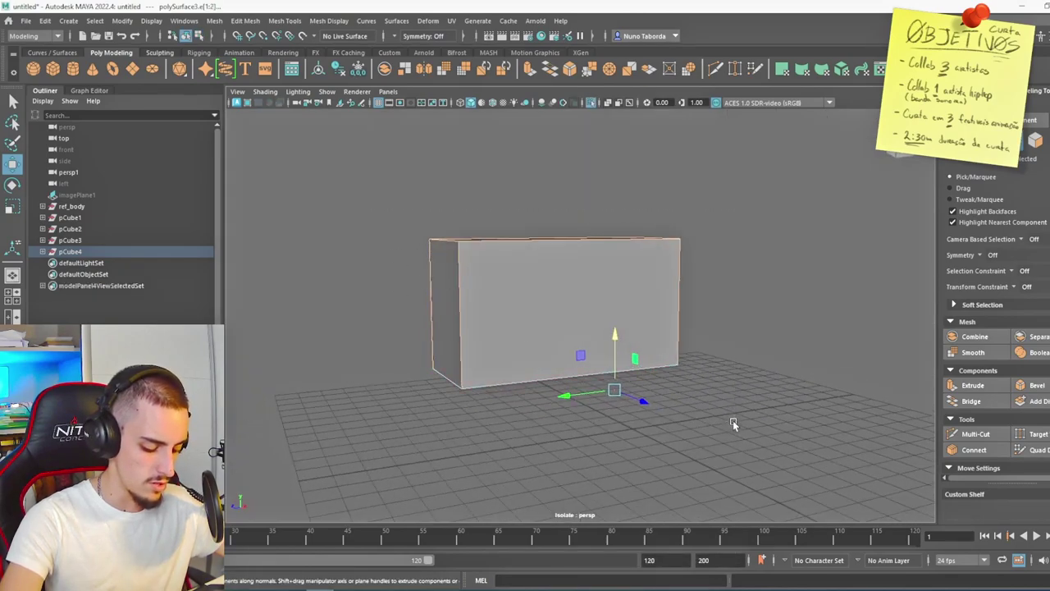
Bevel all edges of the building block with fraction 0.1 and 2 segments, with Chamfer turned off
{"action": "right_click_drag", "start_coordinate": [698, 324], "coordinate": [697, 326], "text": "shift"}
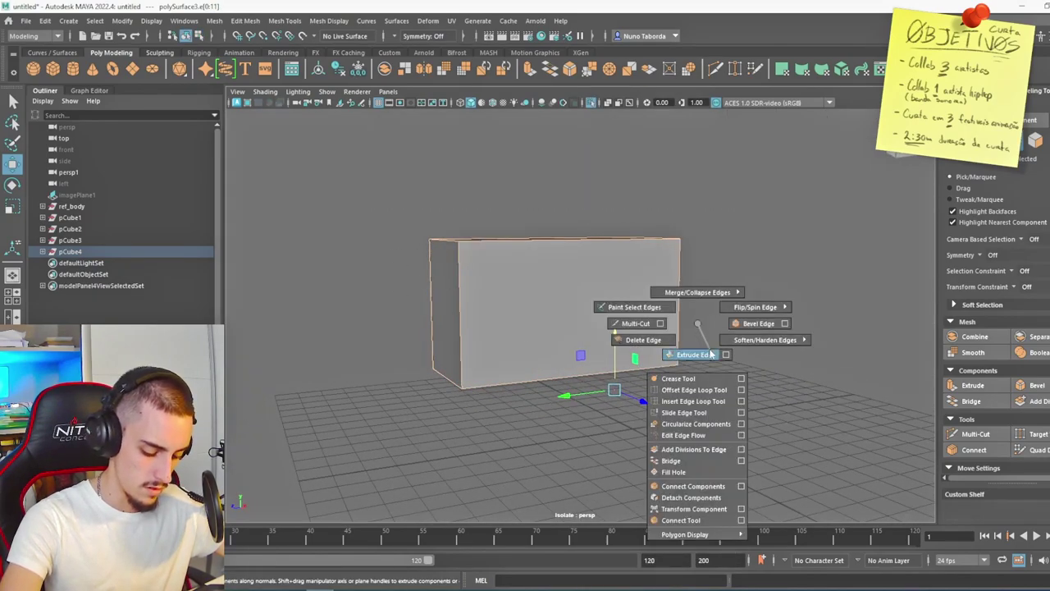
{"action": "right_click_drag", "start_coordinate": [712, 353], "coordinate": [759, 323], "text": "shift"}
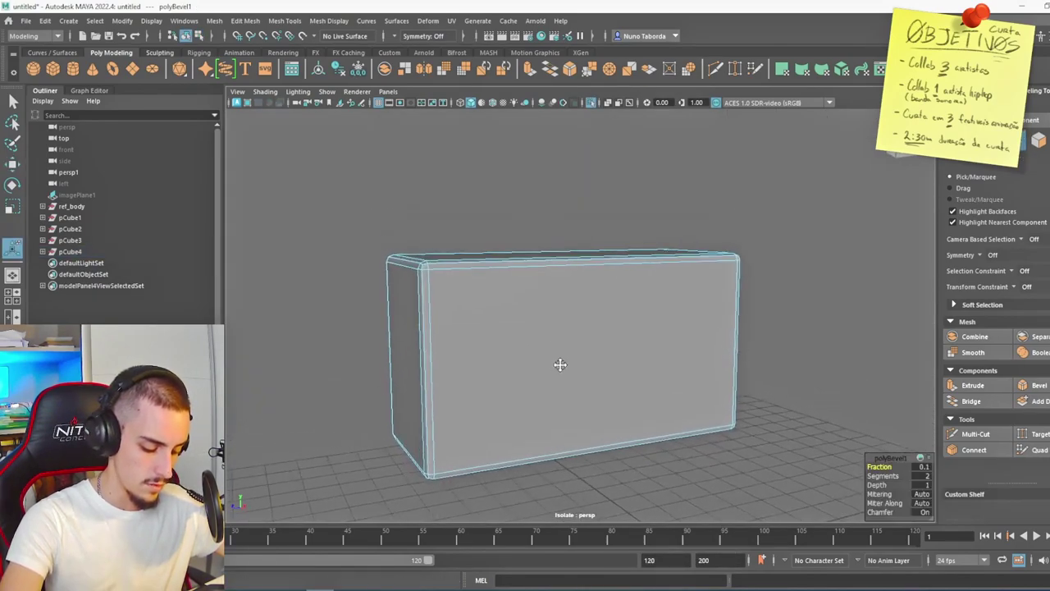
{"action": "scroll", "coordinate": [558, 363], "scroll_direction": "up", "scroll_amount": 3}
{"action": "middle_click_drag", "start_coordinate": [553, 355], "coordinate": [541, 334], "text": "alt"}
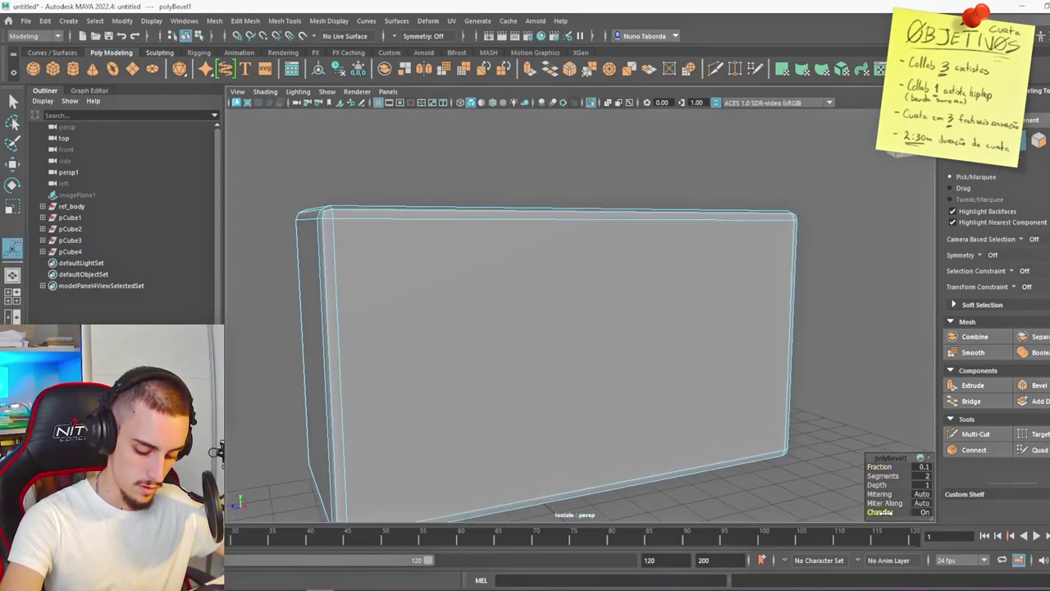
{"action": "left_click", "coordinate": [885, 512]}
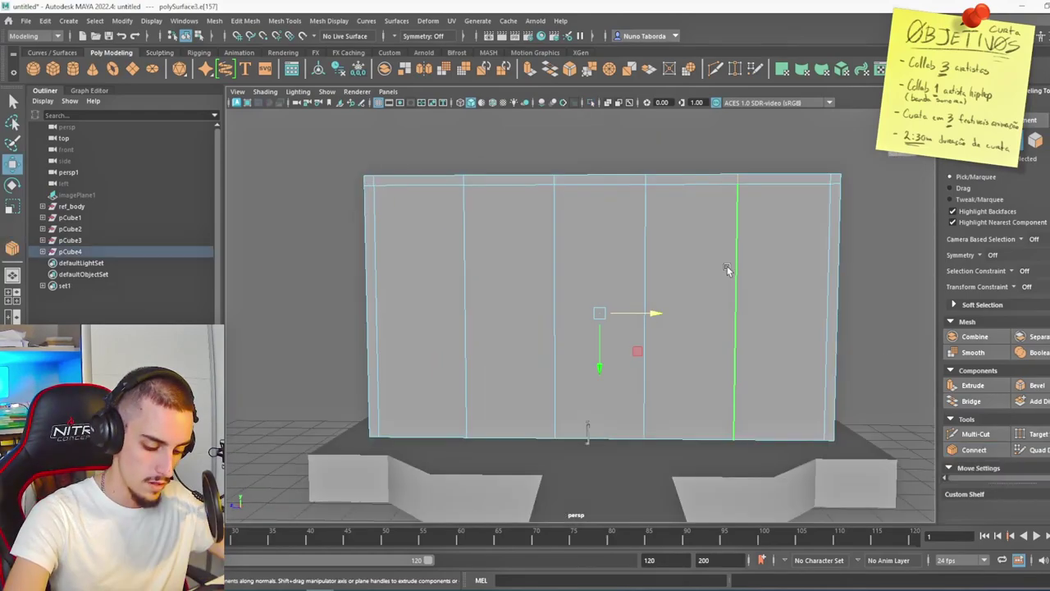
Delete the two outer vertical edge loops on the building block and extrude its middle front face
{"action": "double_click", "coordinate": [462, 286], "text": "shift"}
{"action": "key", "text": "ctrl+Delete"}
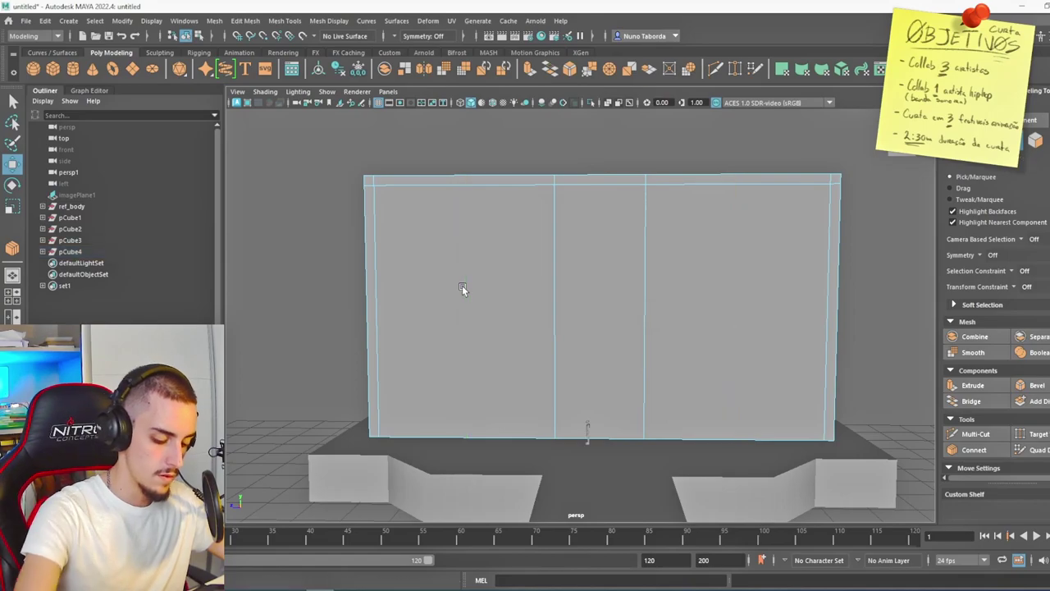
{"action": "left_click_drag", "start_coordinate": [600, 331], "coordinate": [604, 335], "text": "alt"}
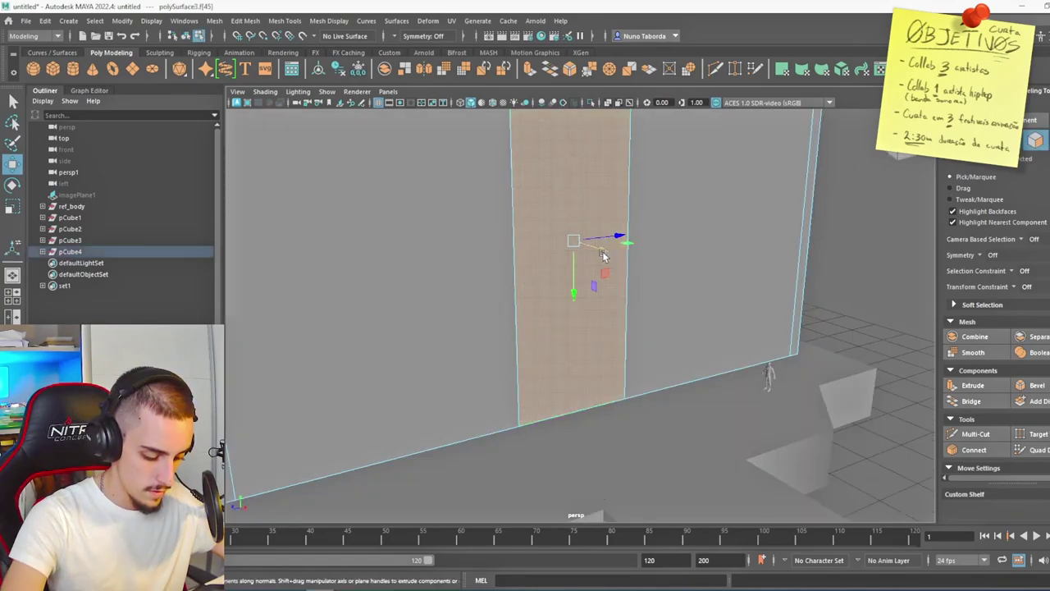
{"action": "left_click_drag", "start_coordinate": [605, 257], "coordinate": [526, 194], "text": "shift"}
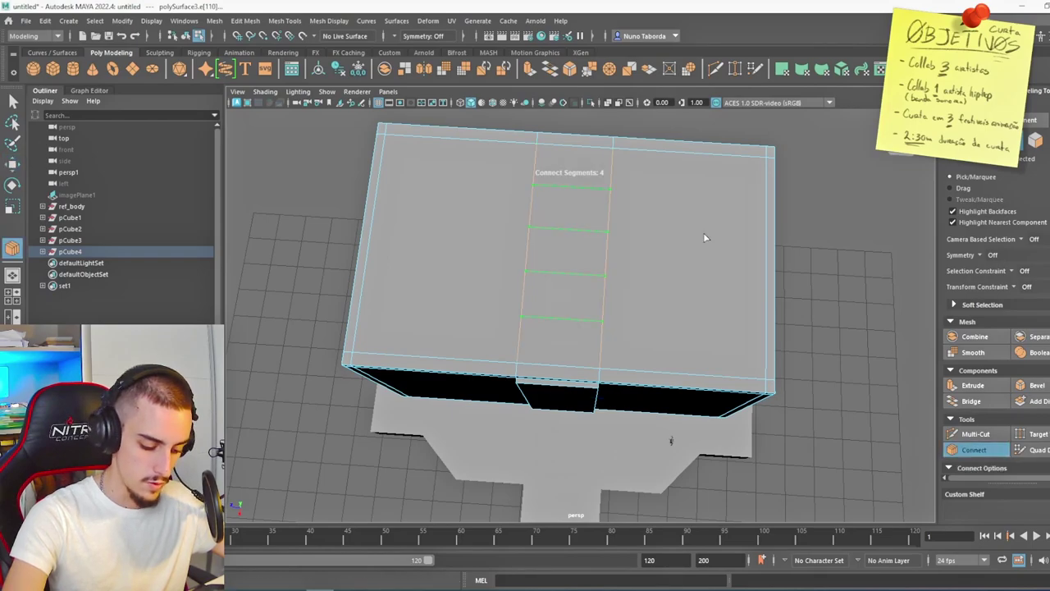
Connect an edge across the roof's middle strip and extrude its rear face upward into a tower
{"action": "left_click", "coordinate": [507, 321]}
{"action": "key", "text": "w"}
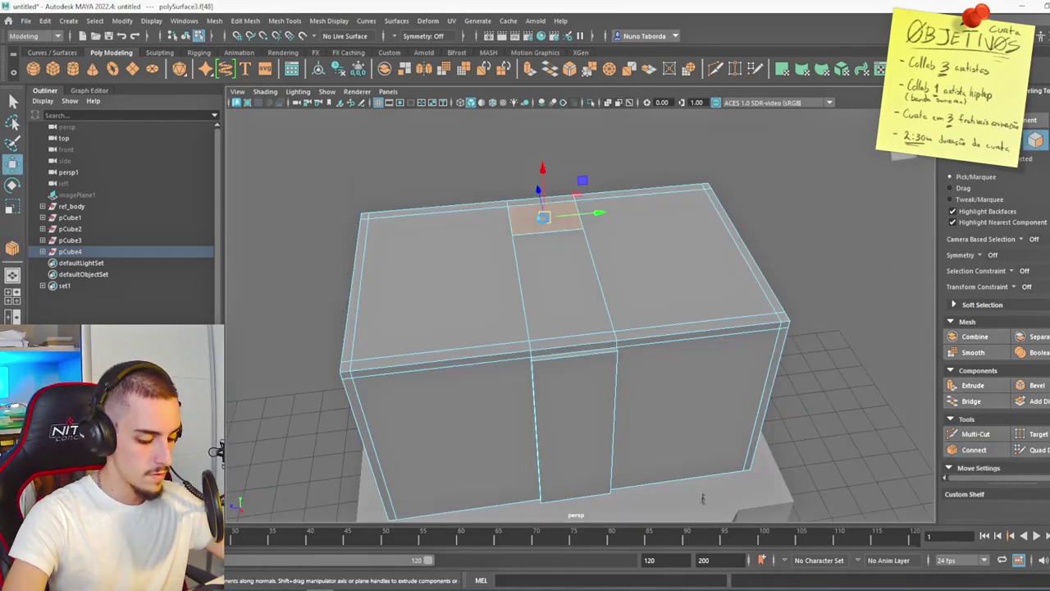
{"action": "key", "text": "ctrl+e"}
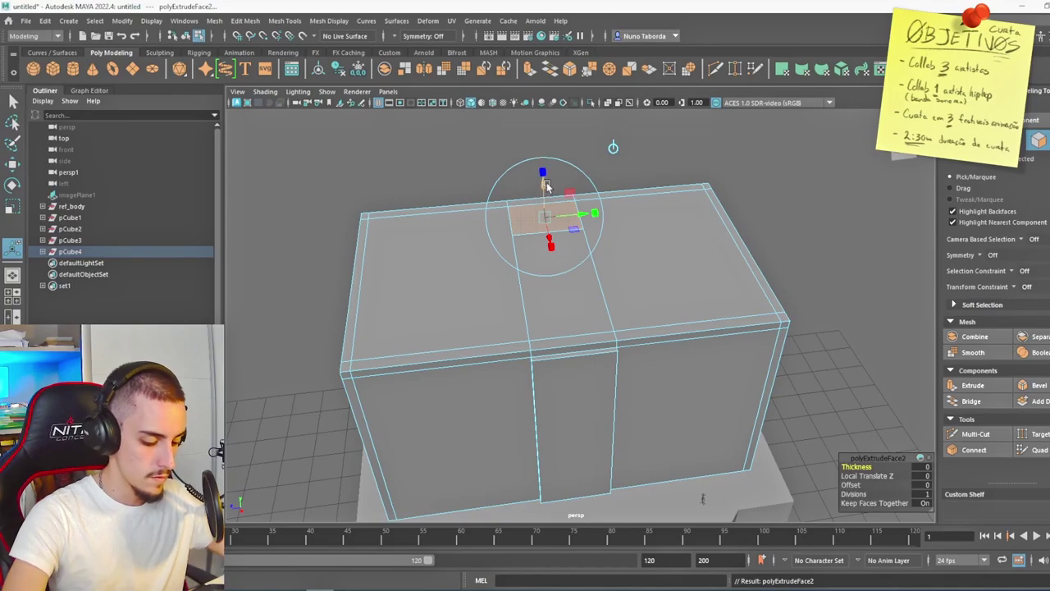
{"action": "middle_click_drag", "start_coordinate": [544, 170], "coordinate": [545, 114]}
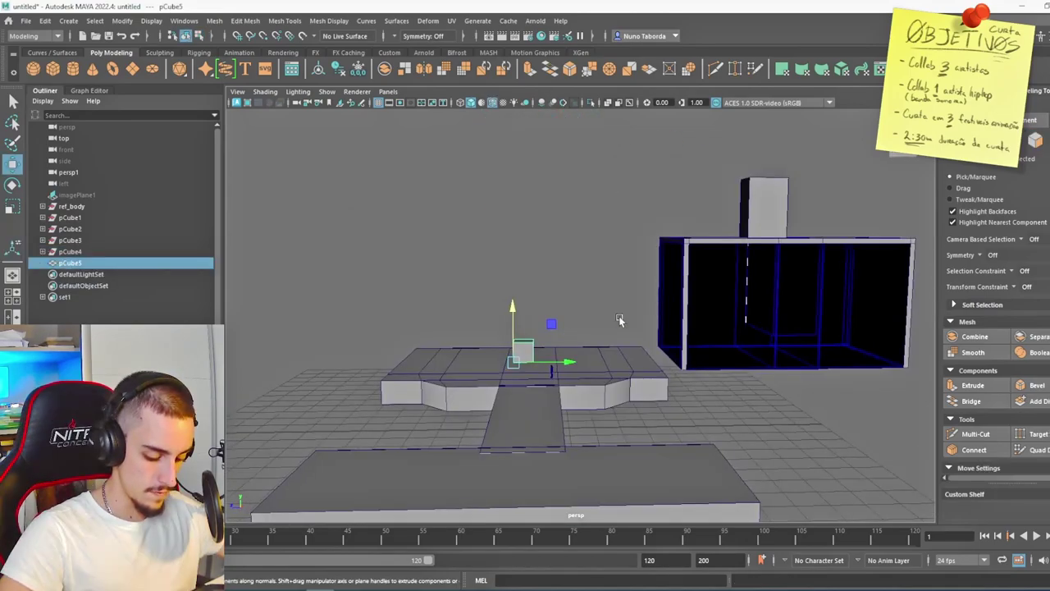
{"action": "left_click", "coordinate": [762, 289]}
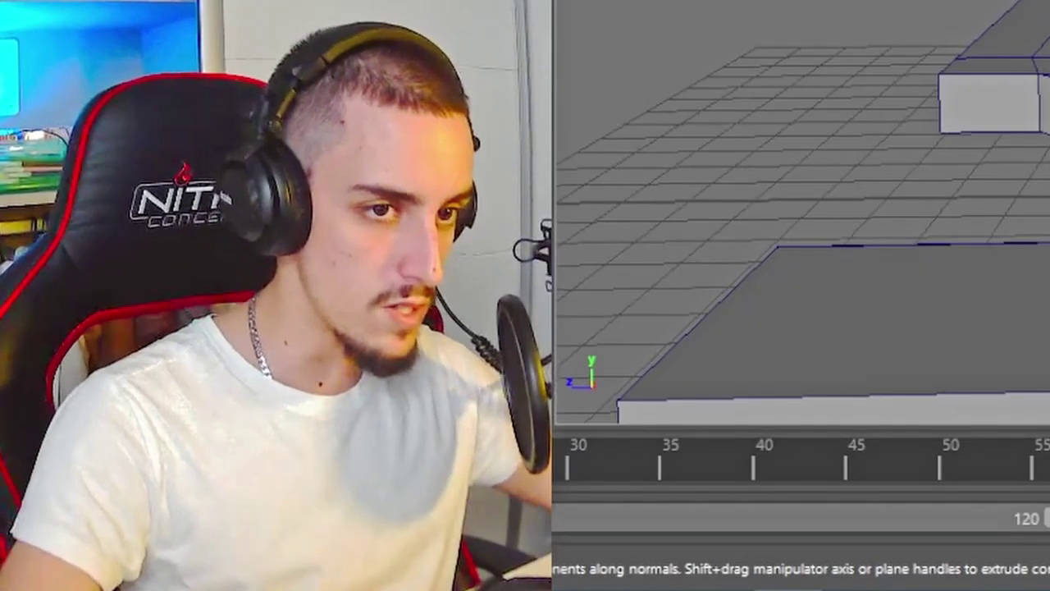
{"action": "scroll", "coordinate": [503, 268], "scroll_direction": "up", "scroll_amount": 6}
{"action": "middle_click_drag", "start_coordinate": [726, 320], "coordinate": [855, 251], "text": "alt"}
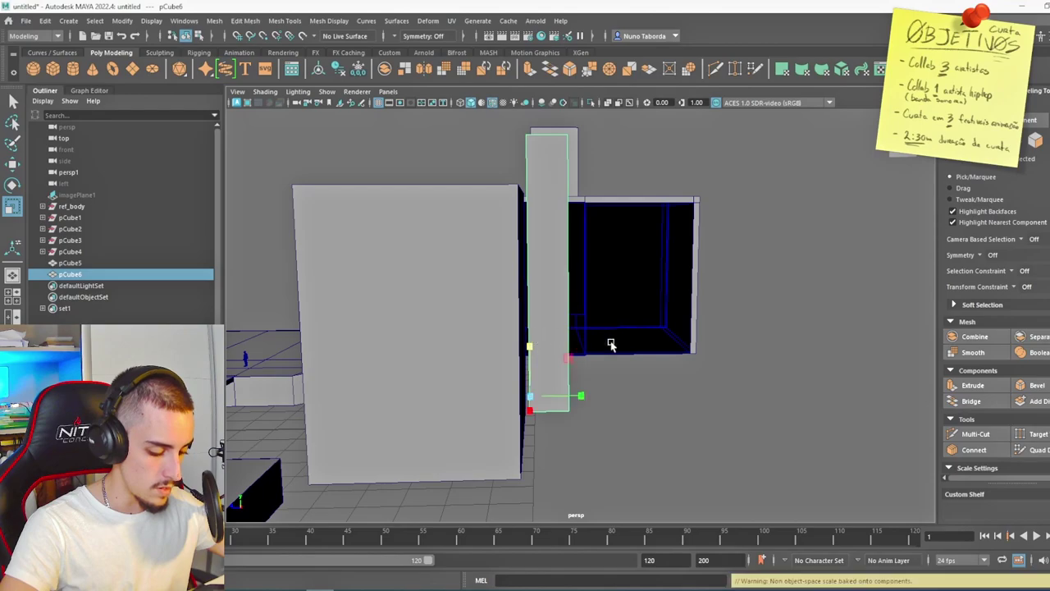
Connect one central edge across the top of the side block and raise it into a gabled roof ridge
{"action": "left_click_drag", "start_coordinate": [610, 344], "coordinate": [544, 378], "text": "alt"}
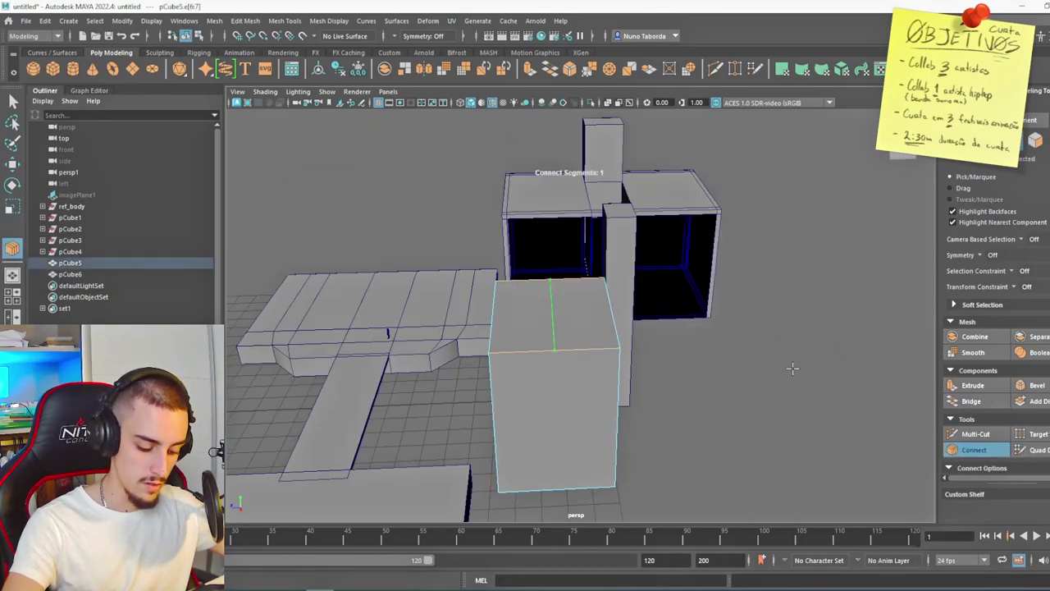
{"action": "scroll", "coordinate": [526, 337], "scroll_direction": "up", "scroll_amount": 3}
{"action": "key", "text": "w"}
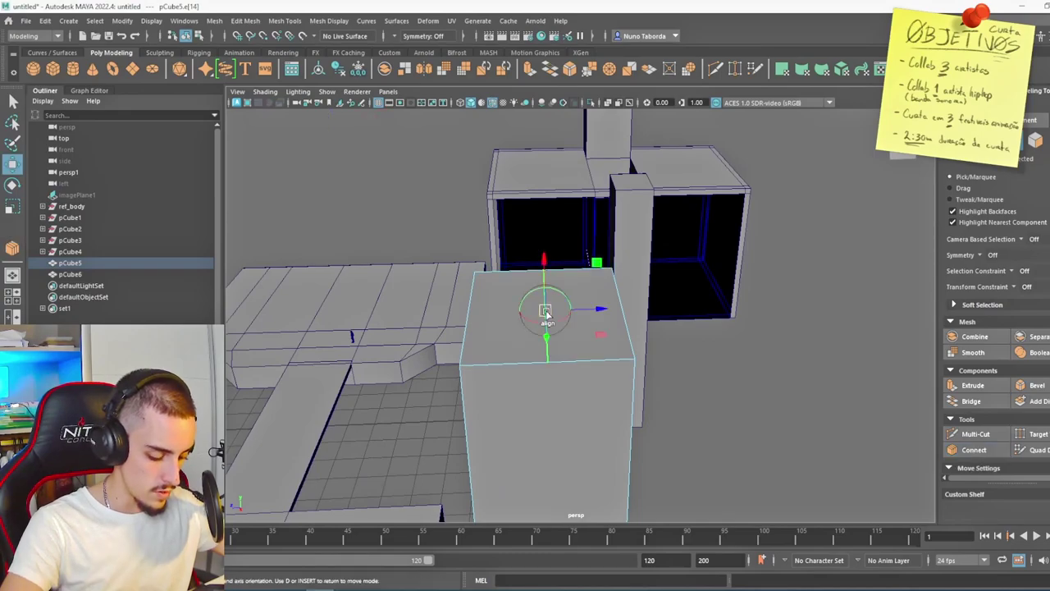
{"action": "left_click_drag", "start_coordinate": [546, 273], "coordinate": [584, 312]}
Bevel the two eave edges of the gabled block and extrude the resulting strips outward
{"action": "right_click", "coordinate": [681, 277], "text": "shift"}
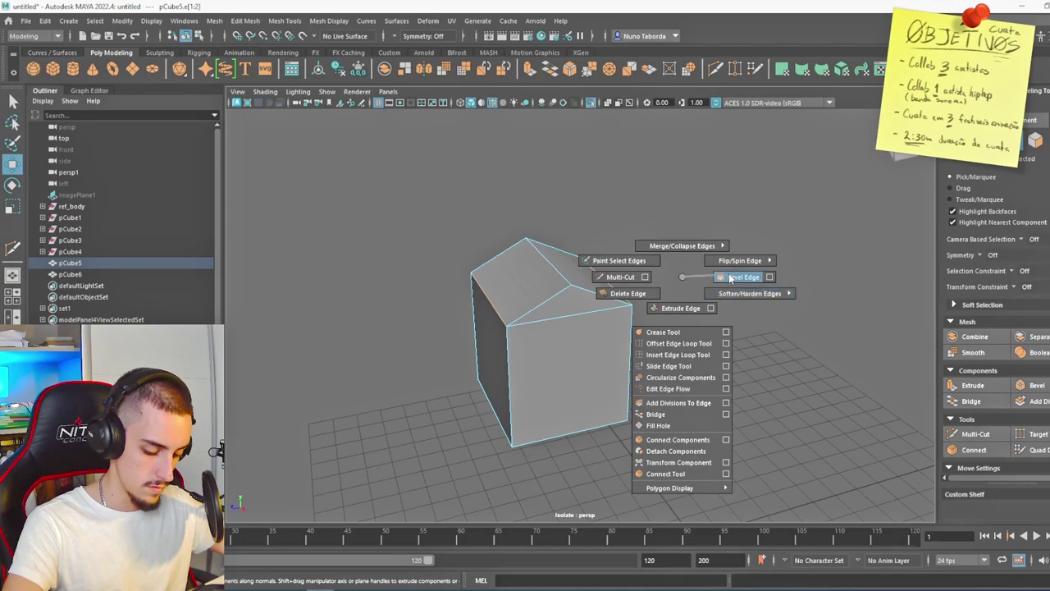
{"action": "right_click_drag", "start_coordinate": [731, 277], "coordinate": [732, 277], "text": "shift"}
{"action": "scroll", "coordinate": [557, 279], "scroll_direction": "up", "scroll_amount": 4}
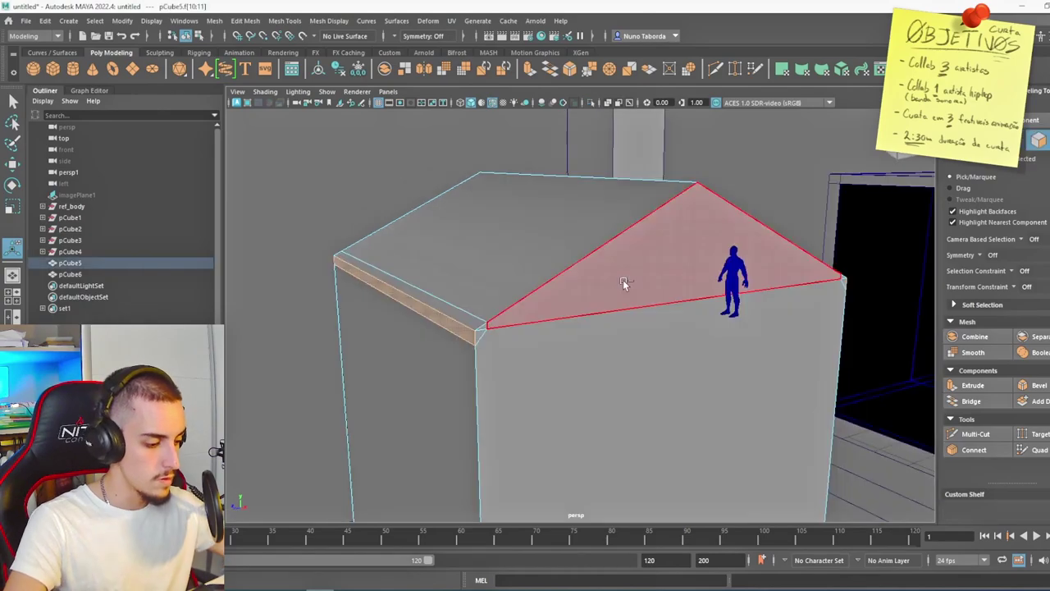
{"action": "key", "text": "ctrl+e"}
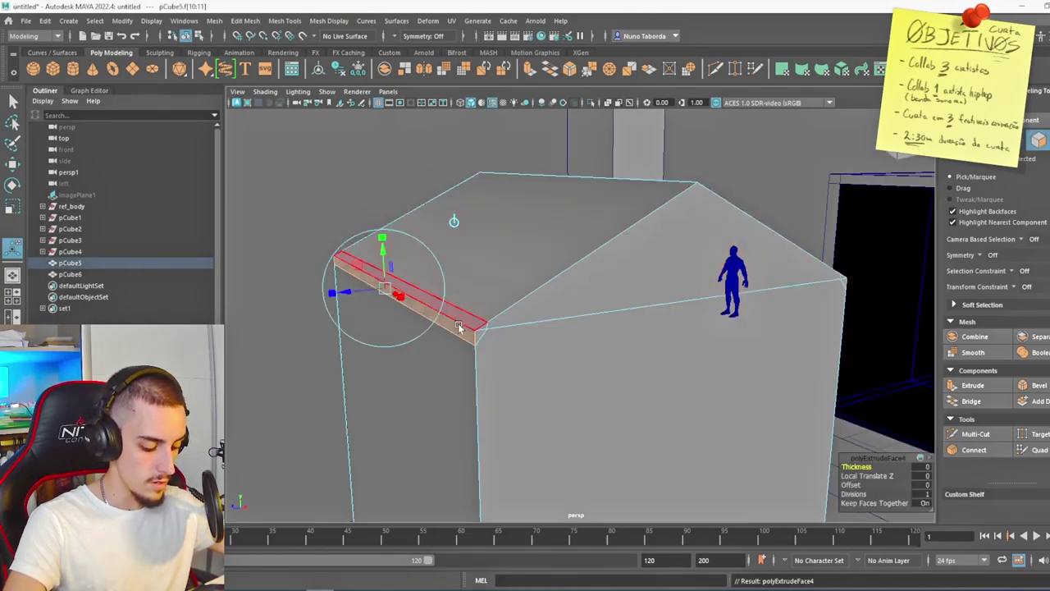
{"action": "left_click_drag", "start_coordinate": [340, 294], "coordinate": [337, 295]}
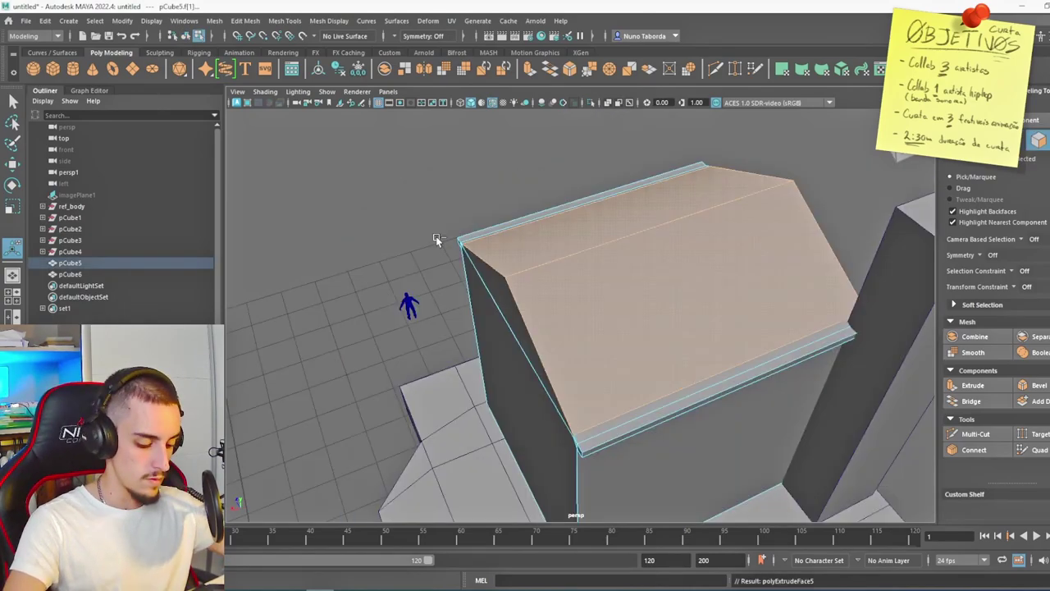
Extrude the two roof slopes of the gabled block outward and connect evenly spaced edges running from ridge to eave on both slopes
{"action": "key", "text": "ctrl+e"}
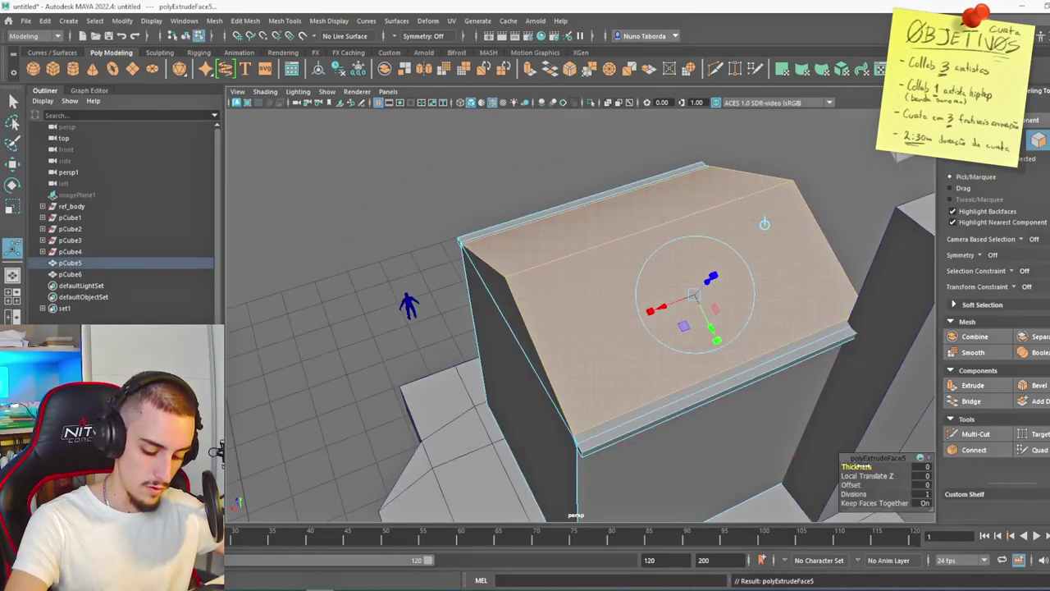
{"action": "left_click_drag", "start_coordinate": [862, 466], "coordinate": [873, 466]}
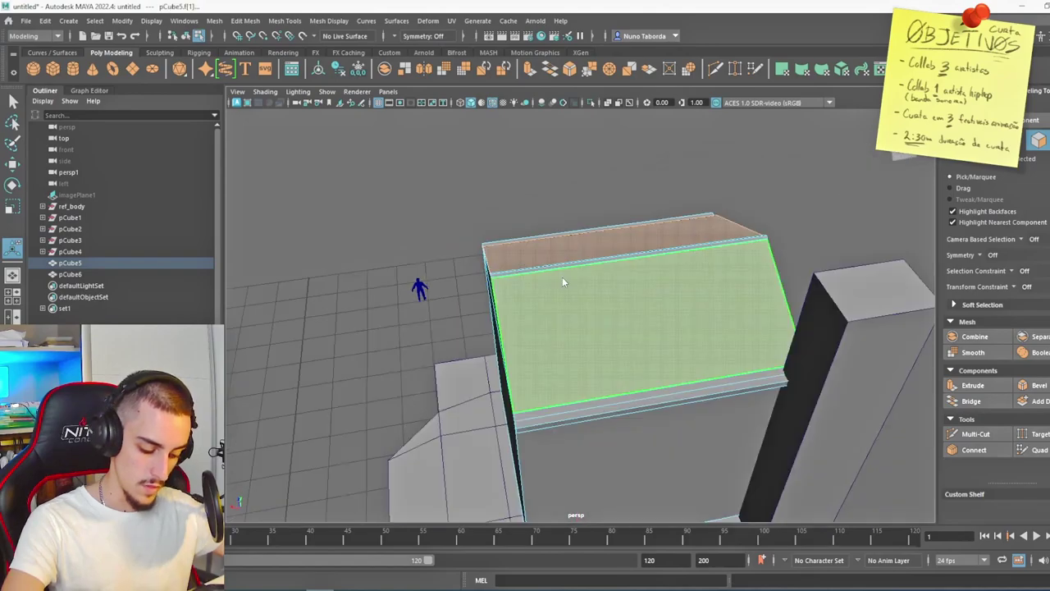
{"action": "right_click_drag", "start_coordinate": [562, 277], "coordinate": [563, 246]}
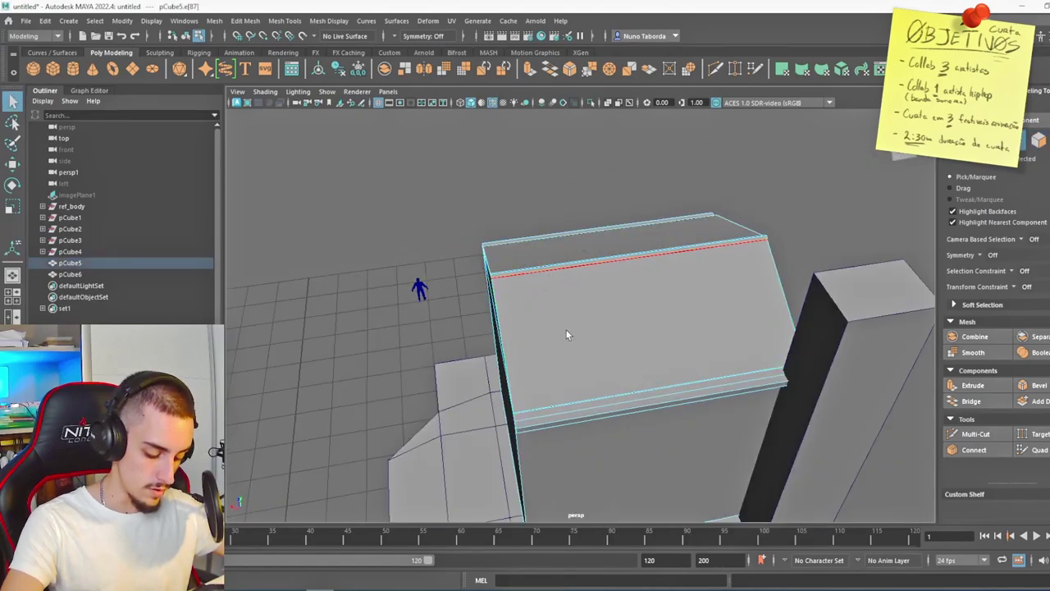
{"action": "left_click", "coordinate": [563, 402]}
{"action": "left_click_drag", "start_coordinate": [479, 402], "coordinate": [596, 385], "text": "alt"}
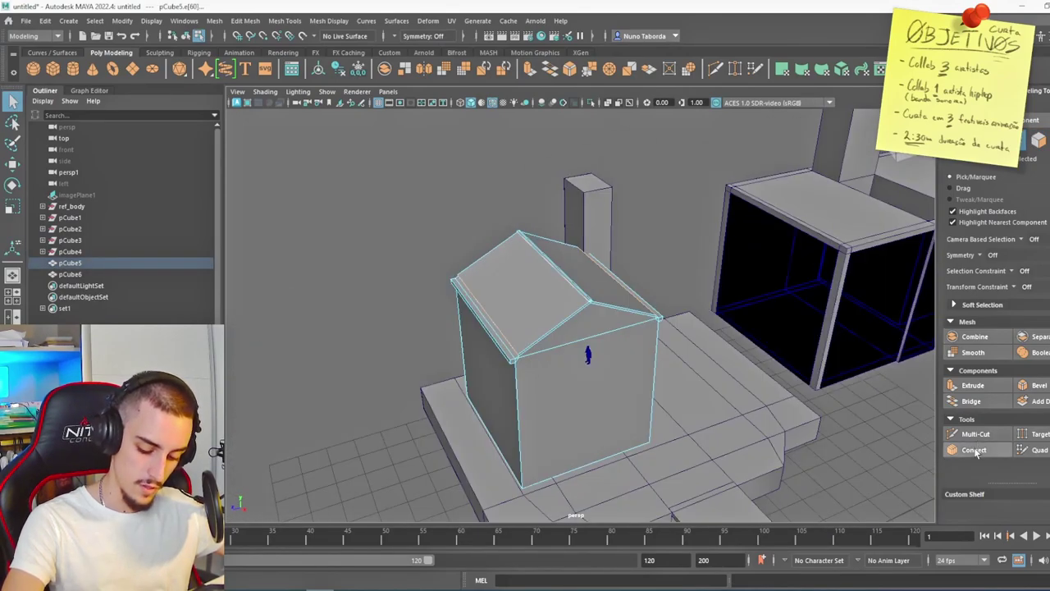
{"action": "left_click", "coordinate": [974, 449]}
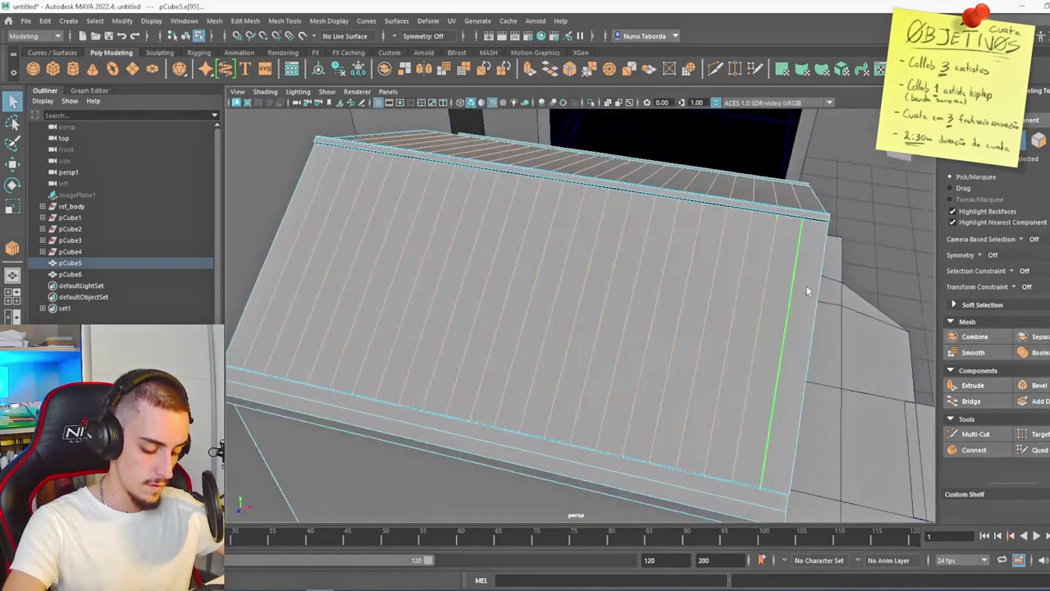
Bevel the connected roof edges with a fraction of 0.1 to form narrow grooves between the planks
{"action": "right_click", "coordinate": [833, 270], "text": "shift"}
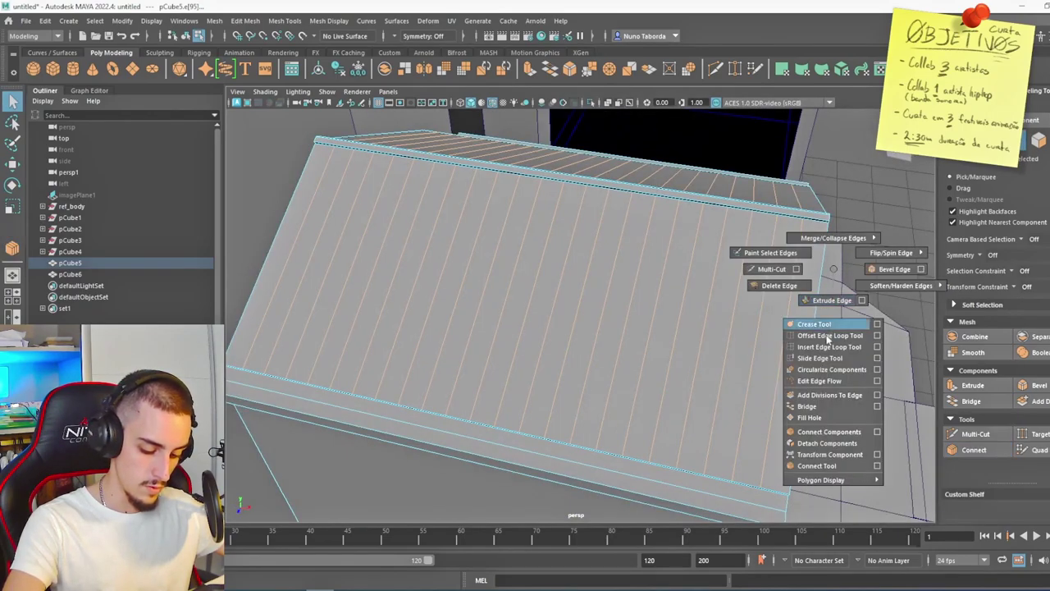
{"action": "left_click", "coordinate": [893, 269]}
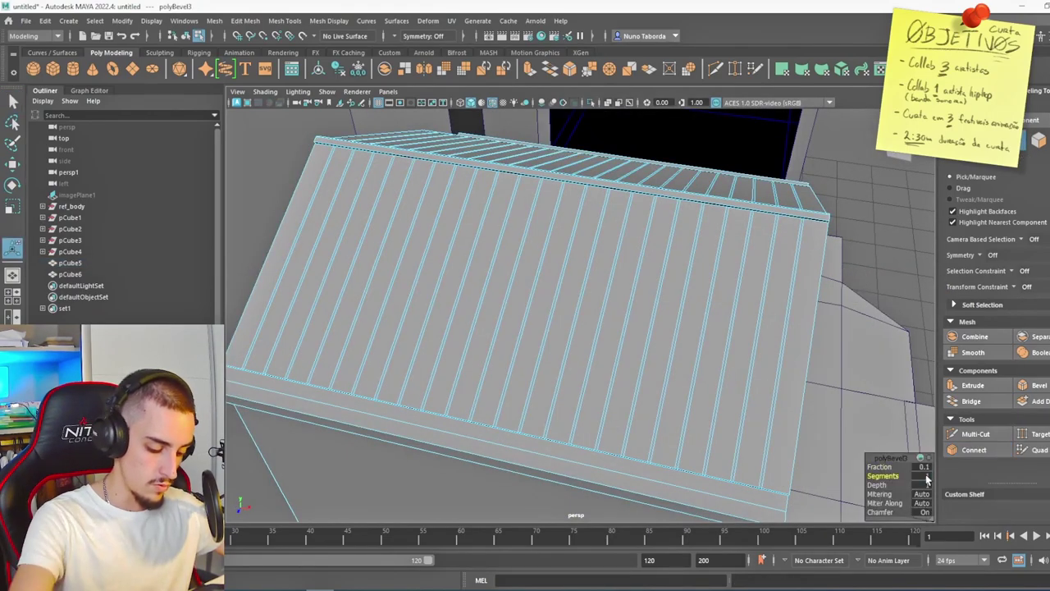
{"action": "key", "text": "q"}
Select the wide plank faces on both roof slopes and extrude them with a thickness of 0.02
{"action": "left_click", "coordinate": [274, 269]}
{"action": "left_click", "coordinate": [297, 278], "text": "shift"}
{"action": "left_click", "coordinate": [312, 281], "text": "shift"}
{"action": "left_click", "coordinate": [327, 284], "text": "shift"}
{"action": "left_click", "coordinate": [357, 281], "text": "shift"}
{"action": "left_click", "coordinate": [675, 322], "text": "shift"}
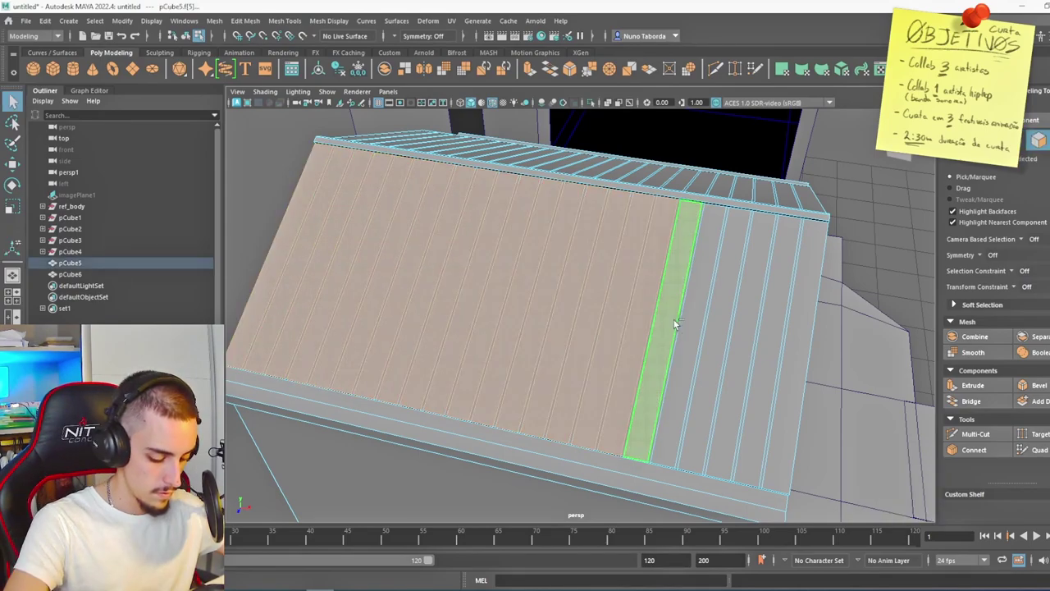
{"action": "left_click", "coordinate": [694, 326], "text": "shift"}
{"action": "left_click", "coordinate": [716, 332], "text": "shift"}
{"action": "left_click", "coordinate": [742, 336], "text": "shift"}
{"action": "left_click_drag", "start_coordinate": [833, 356], "coordinate": [472, 338], "text": "alt"}
{"action": "left_click", "coordinate": [471, 335], "text": "shift"}
{"action": "left_click", "coordinate": [497, 333], "text": "shift"}
{"action": "left_click", "coordinate": [522, 334], "text": "shift"}
{"action": "left_click", "coordinate": [792, 343], "text": "shift"}
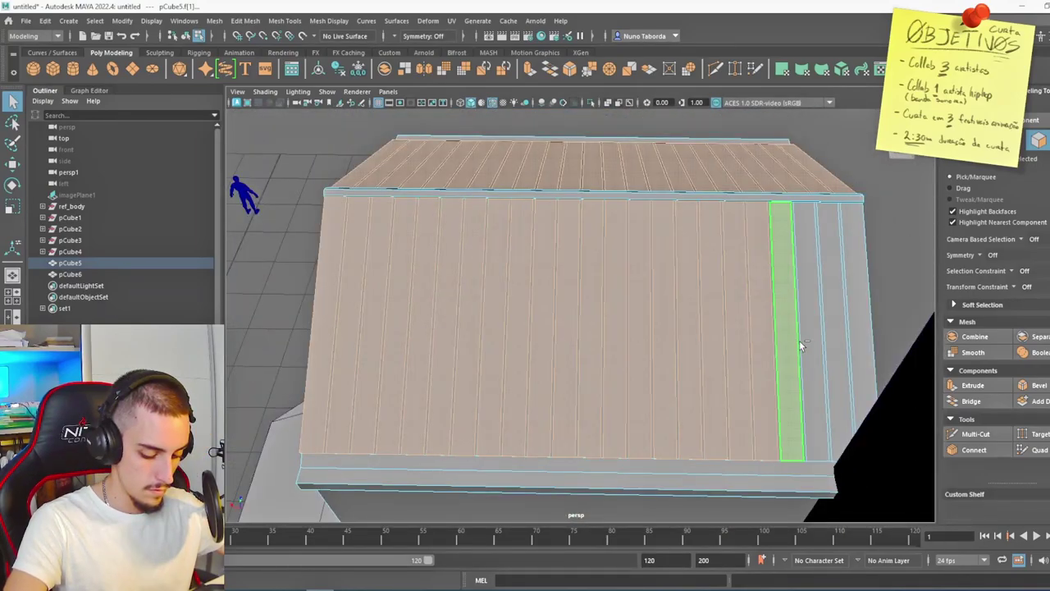
{"action": "left_click", "coordinate": [815, 345], "text": "shift"}
{"action": "left_click", "coordinate": [845, 348], "text": "shift"}
{"action": "left_click_drag", "start_coordinate": [479, 349], "coordinate": [496, 312], "text": "alt"}
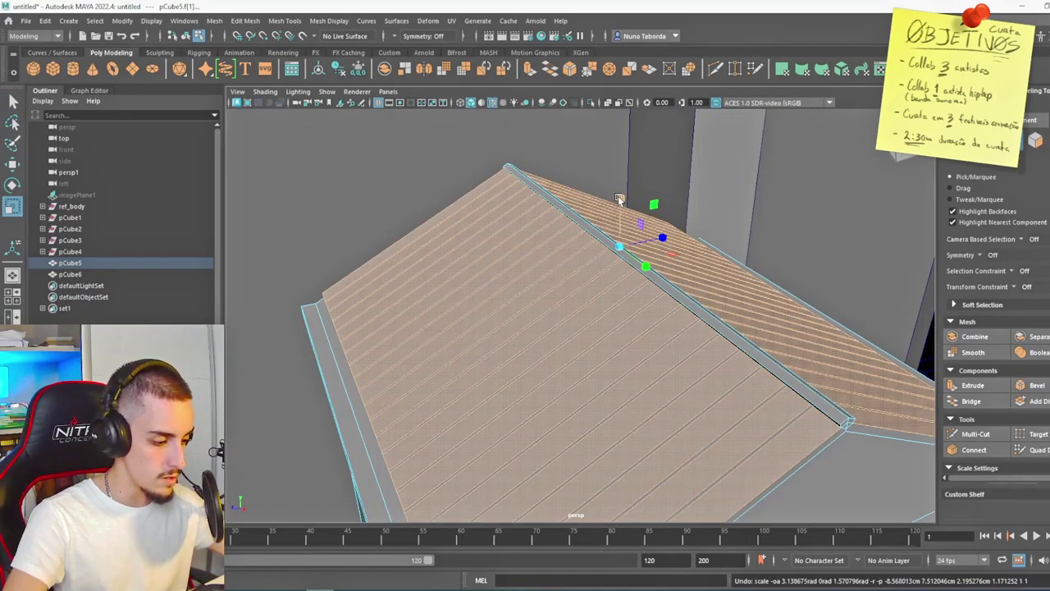
{"action": "key", "text": "ctrl+e"}
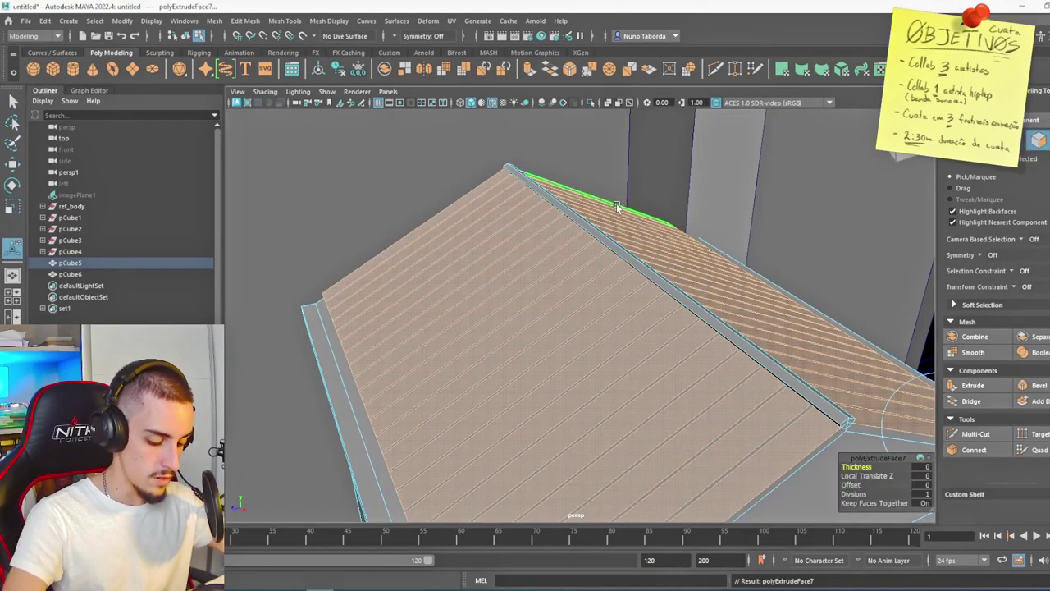
{"action": "left_click_drag", "start_coordinate": [580, 302], "coordinate": [567, 298], "text": "alt"}
{"action": "left_click_drag", "start_coordinate": [853, 467], "coordinate": [867, 466]}
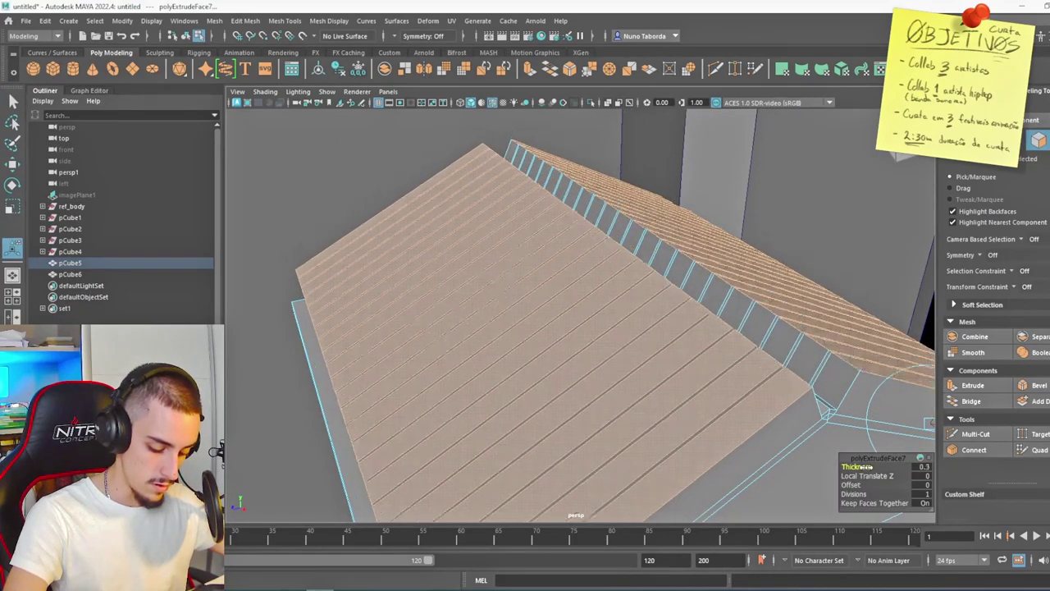
{"action": "left_click_drag", "start_coordinate": [867, 467], "coordinate": [854, 467]}
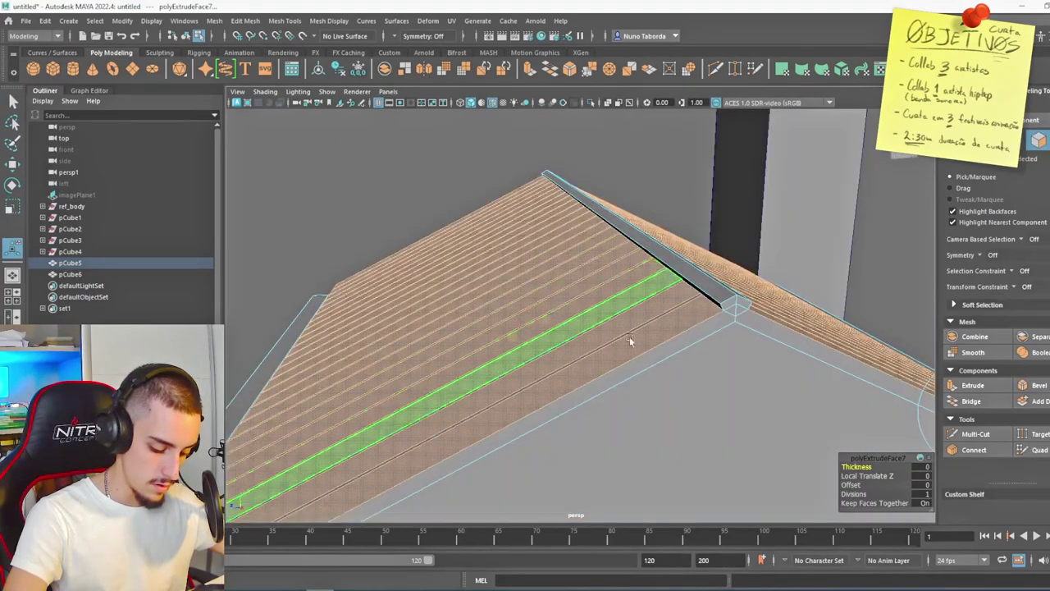
{"action": "left_click", "coordinate": [925, 468]}
{"action": "type", "text": "0.05"}
{"action": "key", "text": "Return"}
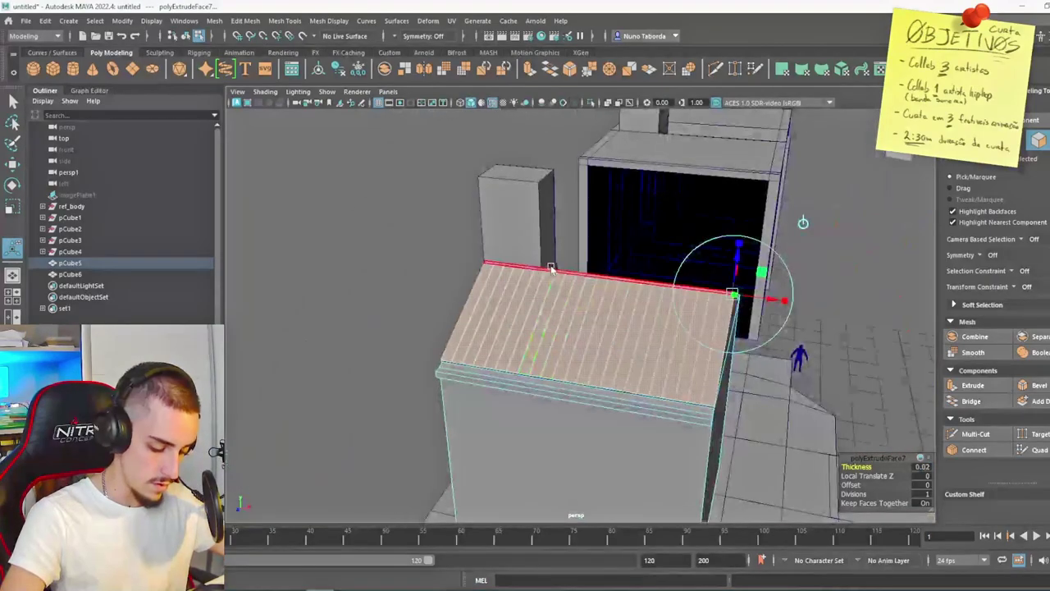
{"action": "right_click_drag", "start_coordinate": [532, 268], "coordinate": [592, 255]}
{"action": "left_click", "coordinate": [784, 345]}
Scale a thin upright chimney block standing on the gabled building's roof slope
{"action": "left_click_drag", "start_coordinate": [771, 352], "coordinate": [550, 364], "text": "alt"}
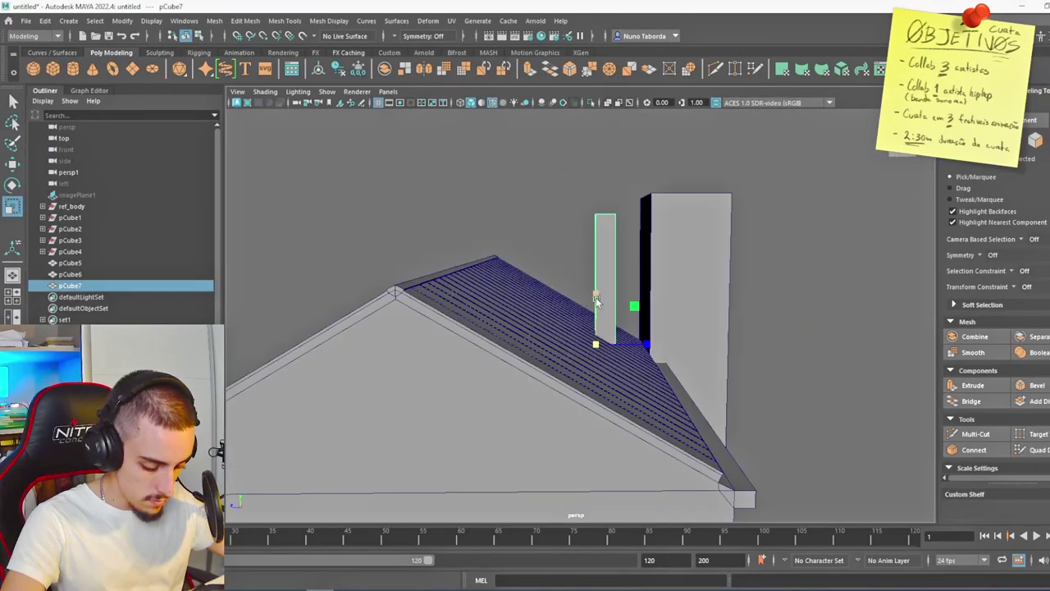
{"action": "left_click_drag", "start_coordinate": [597, 345], "coordinate": [607, 345]}
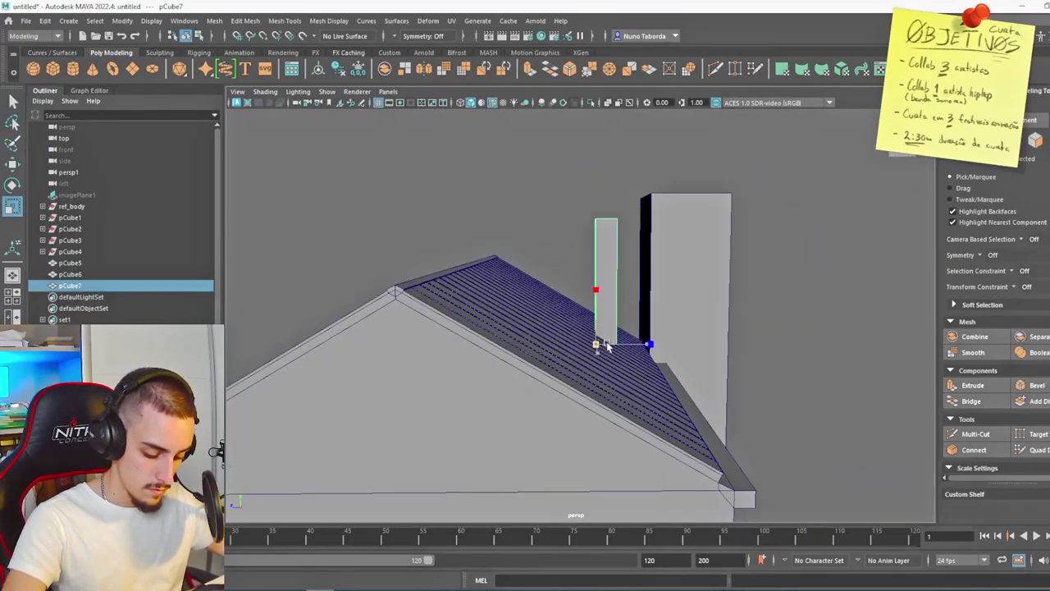
{"action": "key", "text": "alt+Tab"}
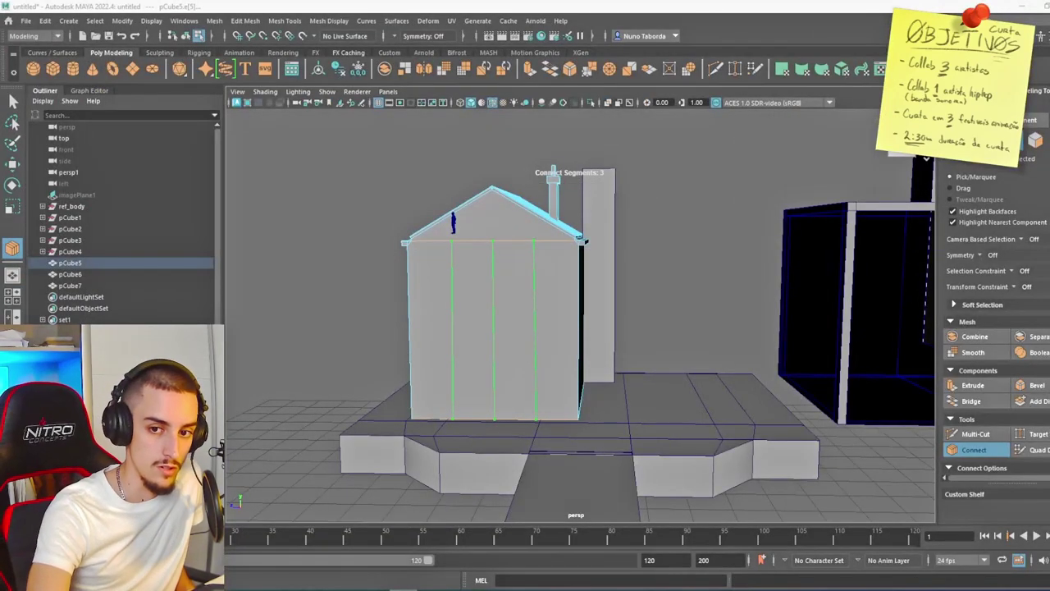
Divide the gabled block's front wall with four vertical edges and horizontal edges between them, and delete the lowest horizontal edge
{"action": "left_click_drag", "start_coordinate": [525, 271], "coordinate": [565, 306], "text": "alt"}
{"action": "key", "text": "q"}
{"action": "left_click", "coordinate": [552, 272]}
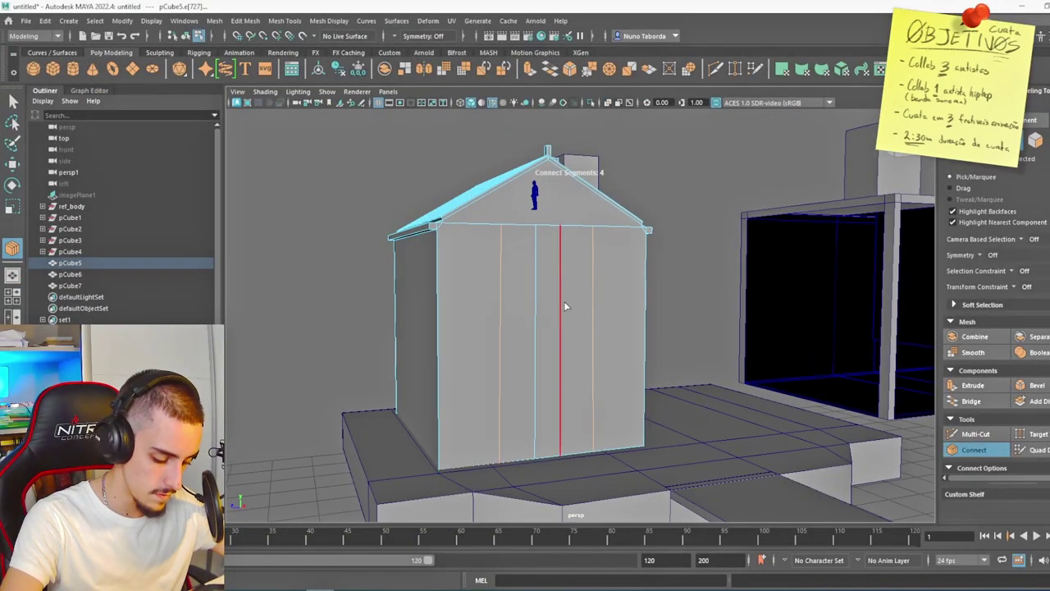
{"action": "left_click_drag", "start_coordinate": [565, 263], "coordinate": [594, 345], "text": "alt"}
{"action": "middle_click_drag", "start_coordinate": [537, 364], "coordinate": [556, 368]}
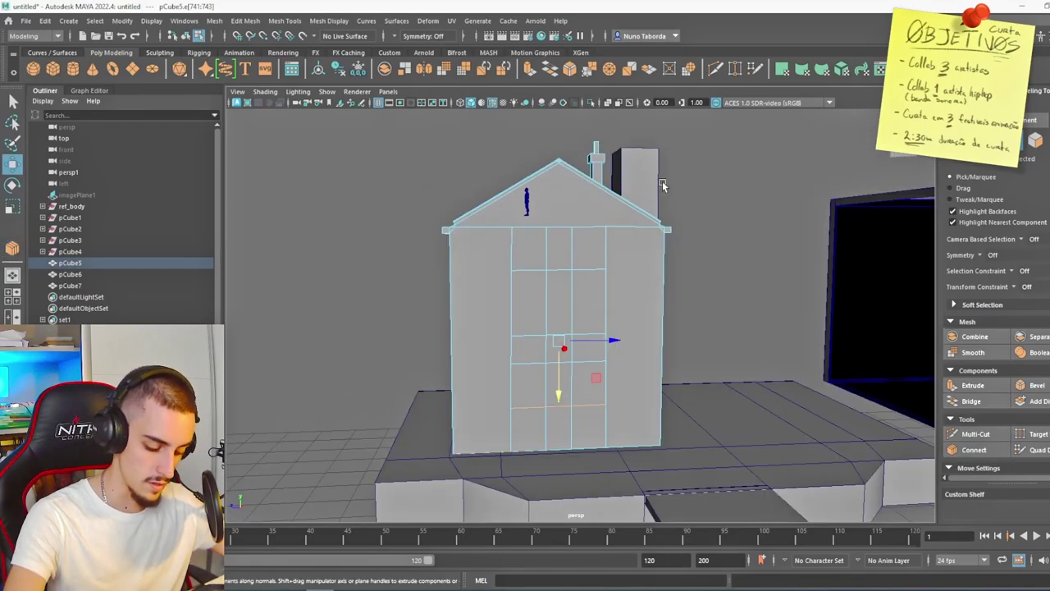
{"action": "key", "text": "Delete"}
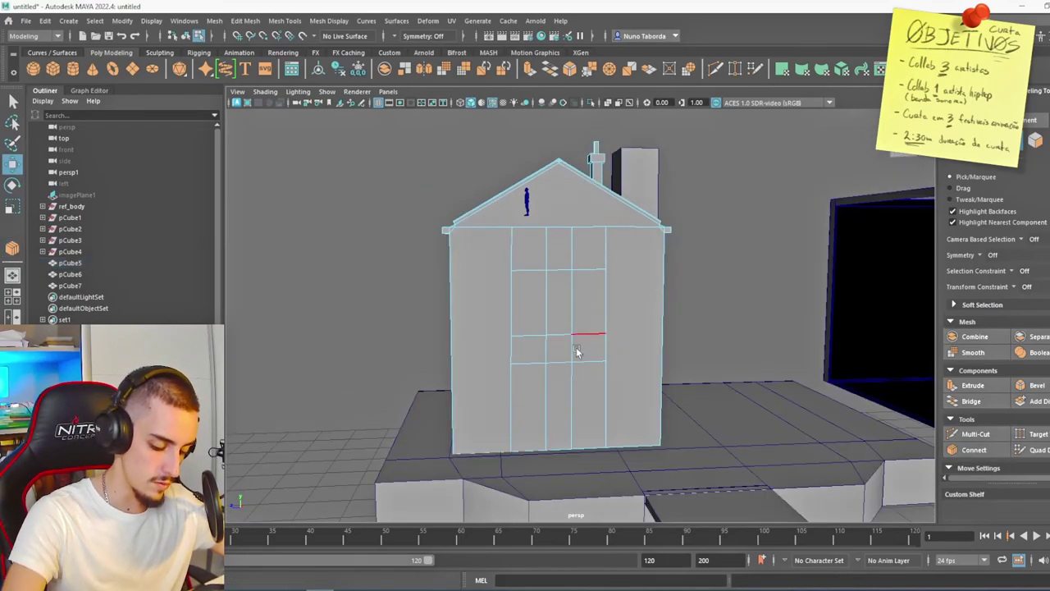
{"action": "double_click", "coordinate": [567, 361]}
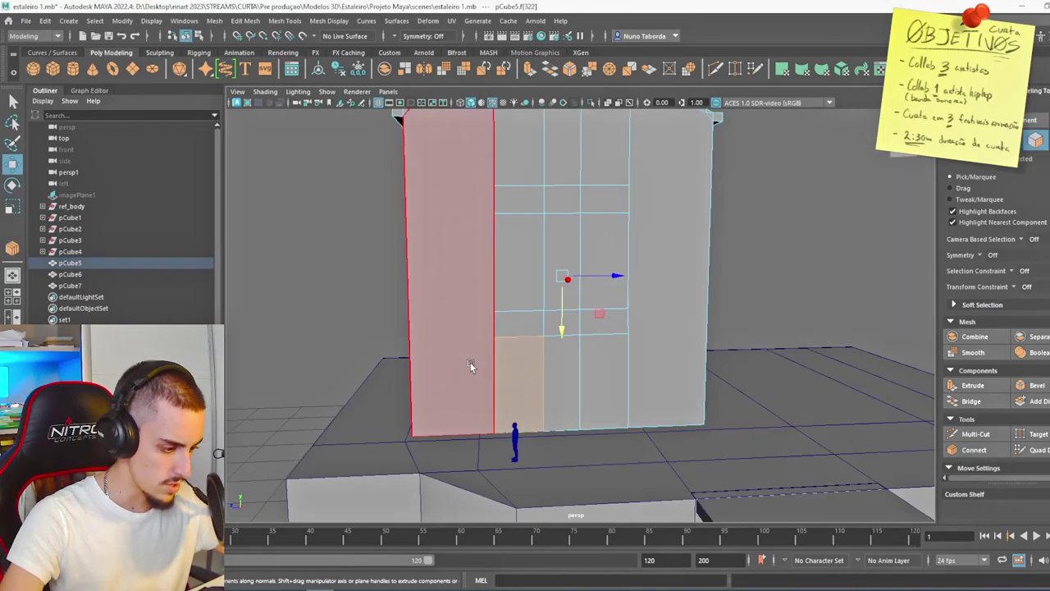
Make a separate door panel from the front wall's lower face behind the human reference, and extrude it
{"action": "right_click_drag", "start_coordinate": [564, 333], "coordinate": [567, 345], "text": "shift"}
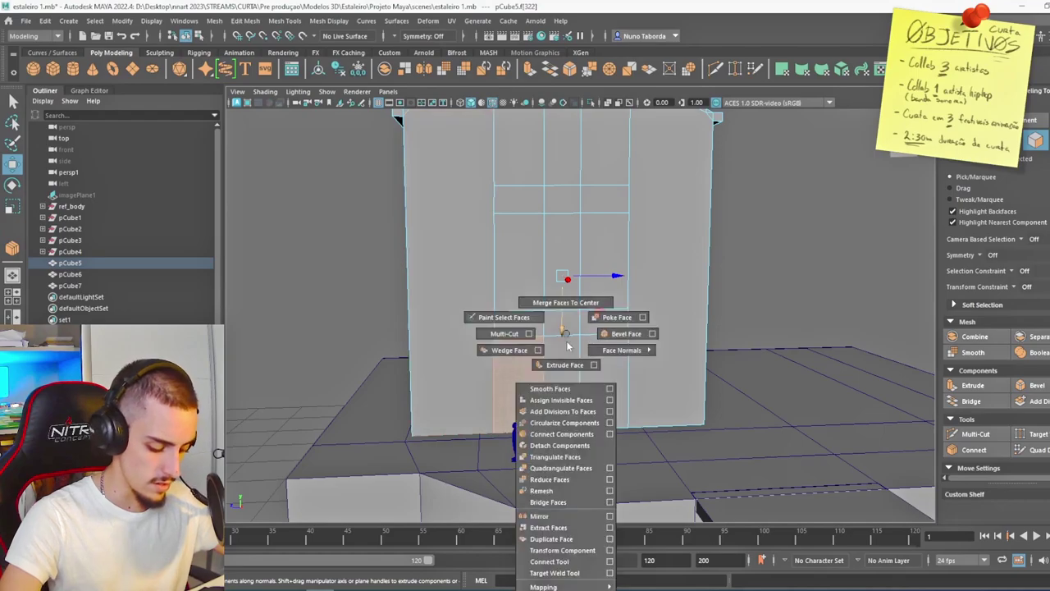
{"action": "left_click_drag", "start_coordinate": [544, 364], "coordinate": [539, 312], "text": "alt"}
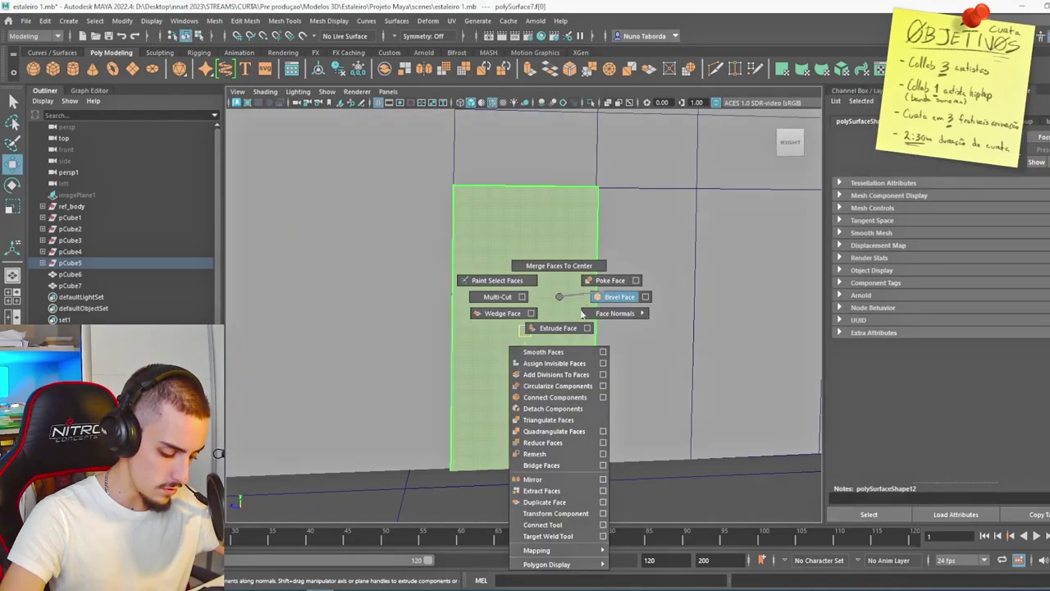
{"action": "right_click_drag", "start_coordinate": [565, 325], "coordinate": [564, 327], "text": "shift"}
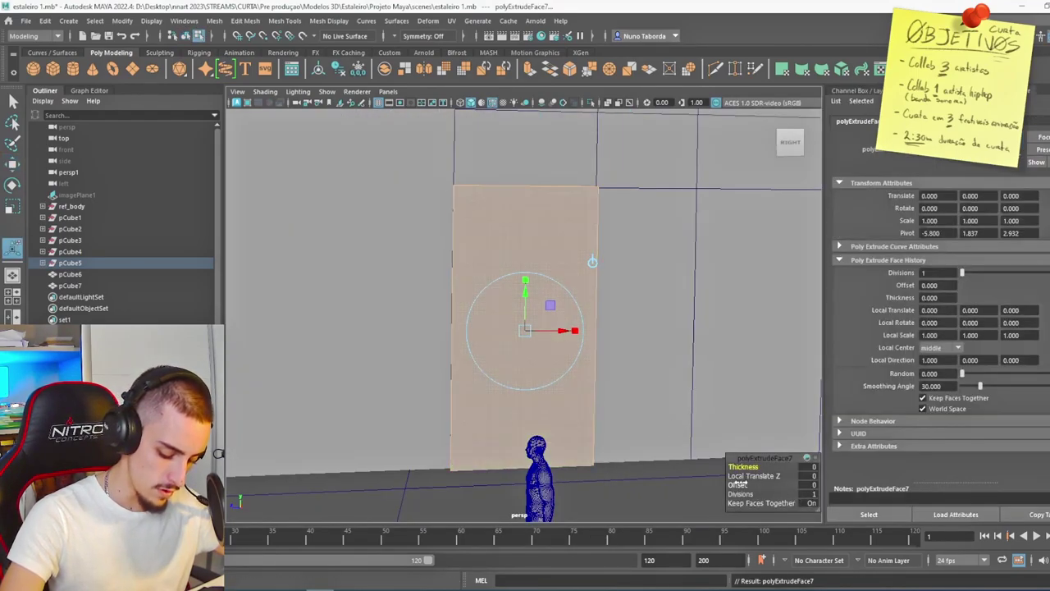
{"action": "left_click_drag", "start_coordinate": [741, 483], "coordinate": [733, 483]}
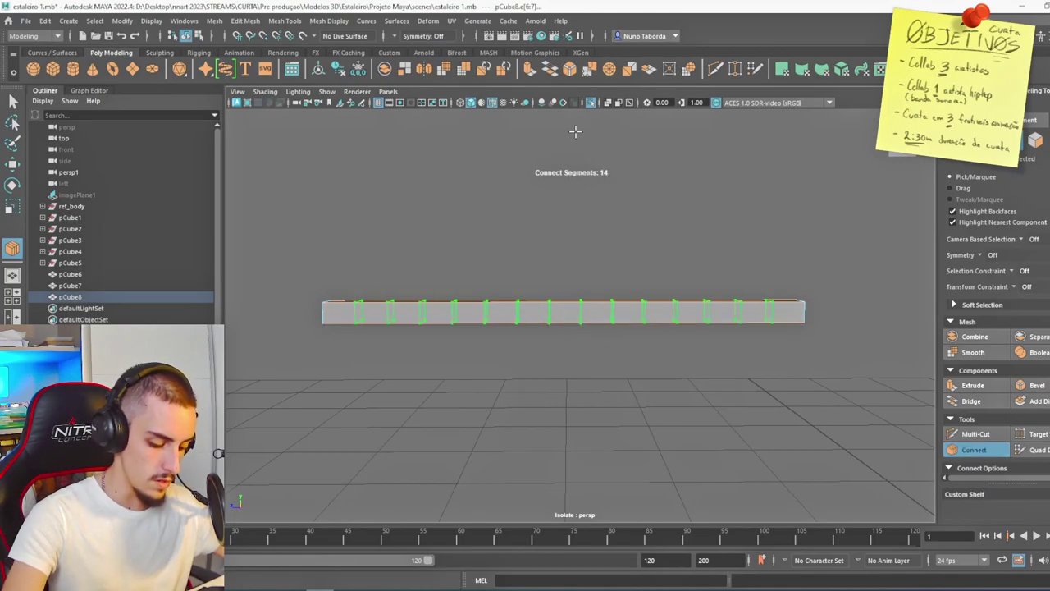
Connect 14 segments along the long thin cube and curve it into a semicircular arch with a nonlinear Bend deformer
{"action": "key", "text": "w"}
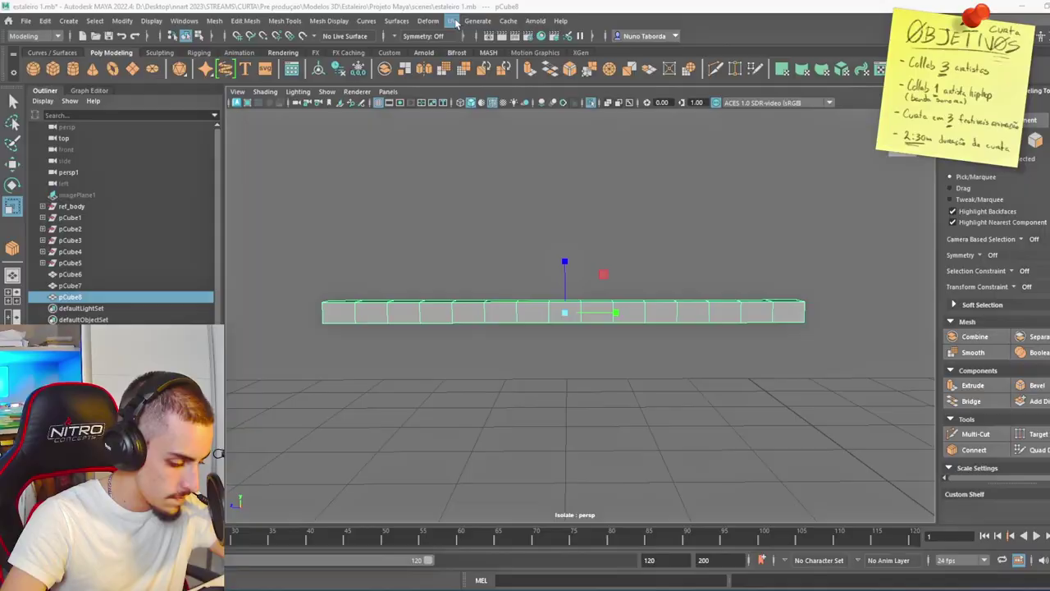
{"action": "left_click", "coordinate": [429, 21]}
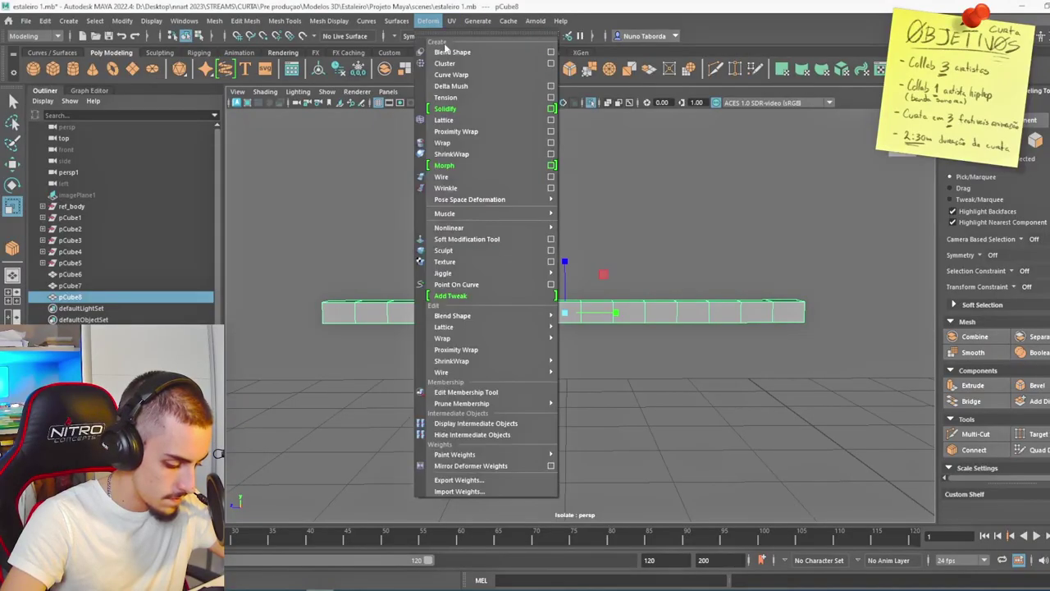
{"action": "left_click", "coordinate": [608, 231]}
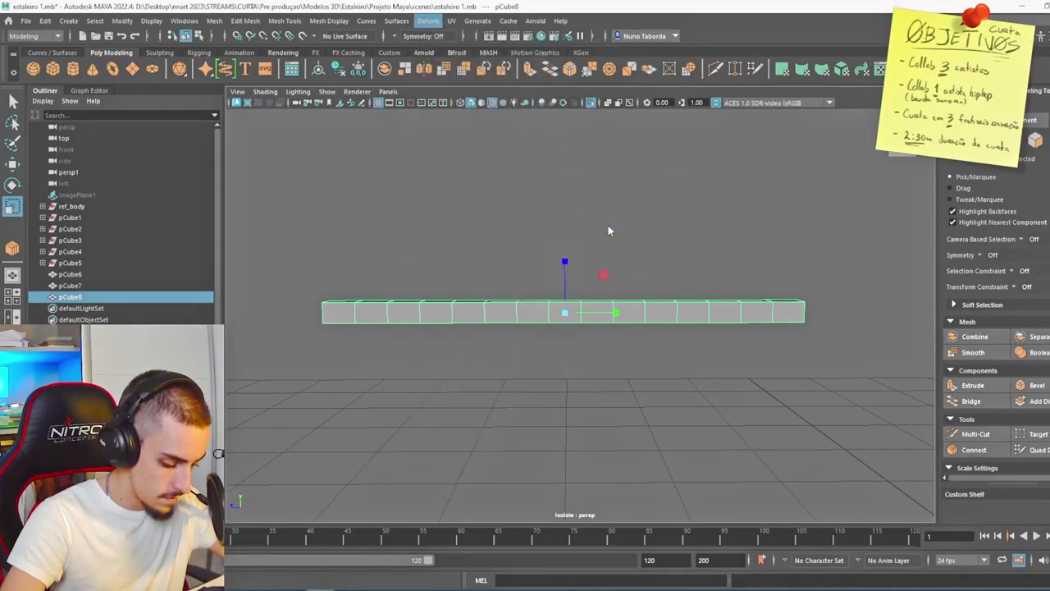
{"action": "left_click_drag", "start_coordinate": [1022, 196], "coordinate": [1046, 201]}
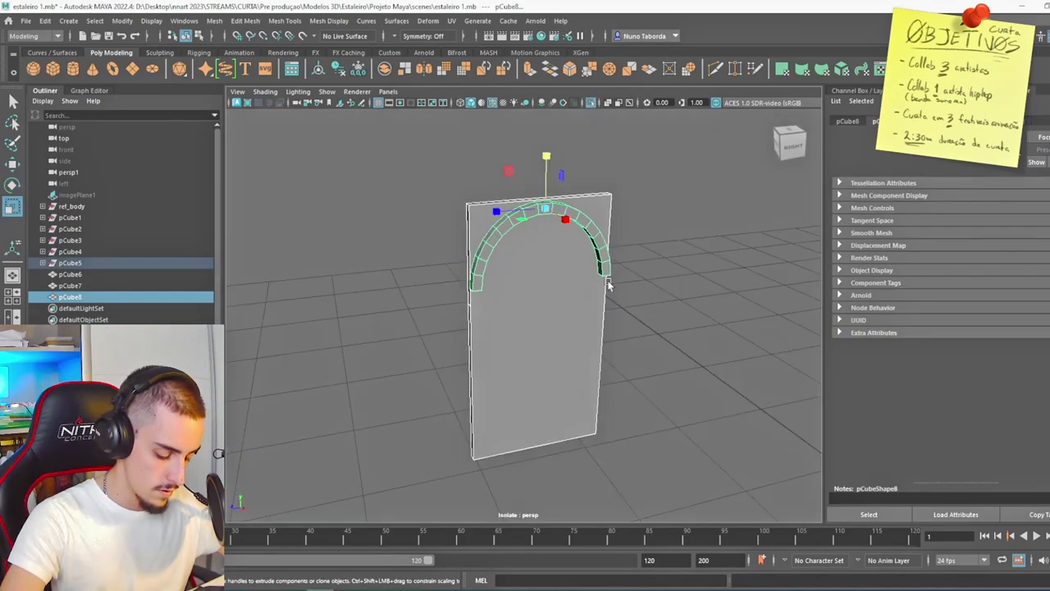
Extend the arch along the door panel's sides and base to form a complete arched door frame
{"action": "left_click_drag", "start_coordinate": [608, 285], "coordinate": [525, 261], "text": "alt"}
{"action": "right_click_drag", "start_coordinate": [504, 261], "coordinate": [503, 236]}
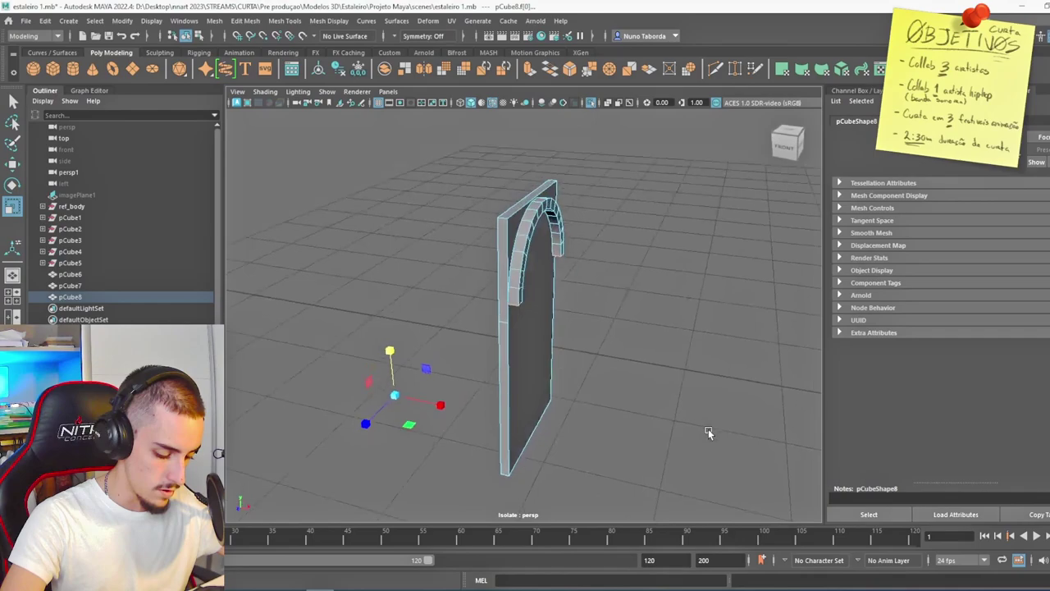
{"action": "left_click_drag", "start_coordinate": [708, 429], "coordinate": [652, 446], "text": "alt"}
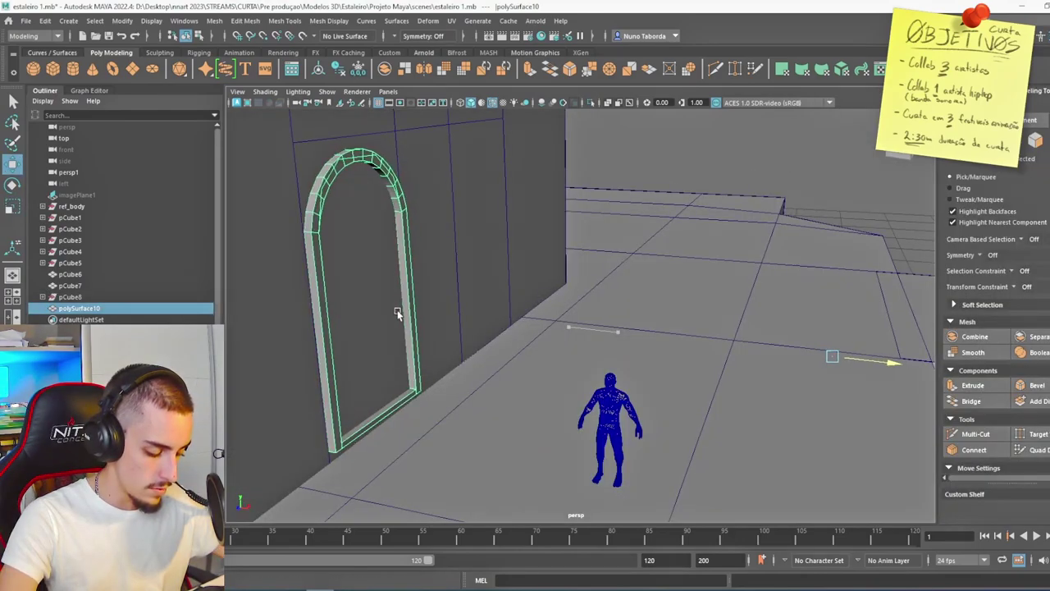
Center the arched door frame's pivot and try lowering the frame toward the platform floor
{"action": "key", "text": "g"}
{"action": "left_click_drag", "start_coordinate": [399, 311], "coordinate": [481, 246], "text": "alt"}
{"action": "key", "text": "e"}
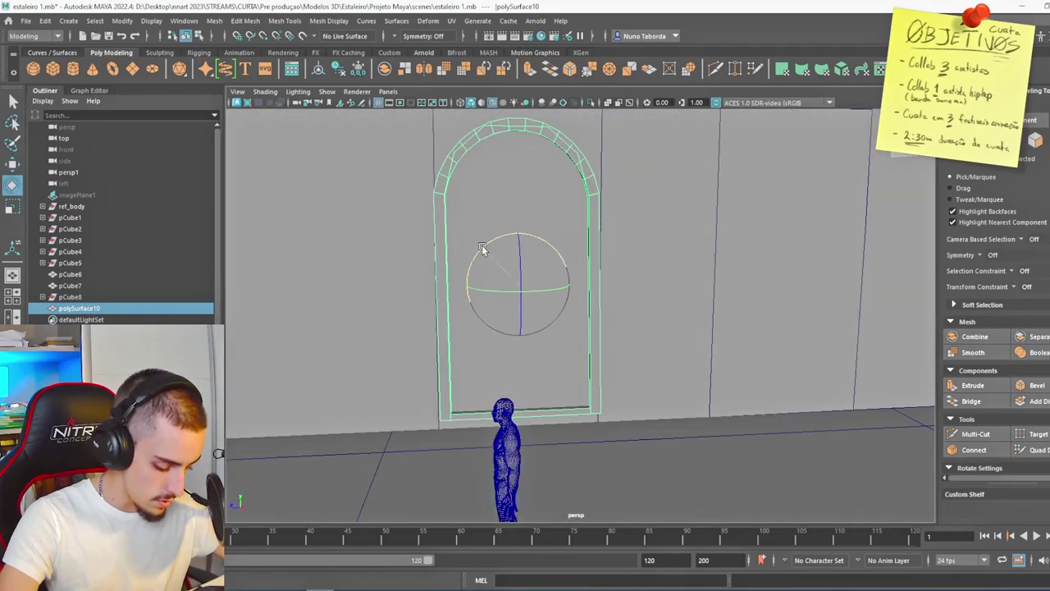
{"action": "left_click_drag", "start_coordinate": [518, 323], "coordinate": [519, 335]}
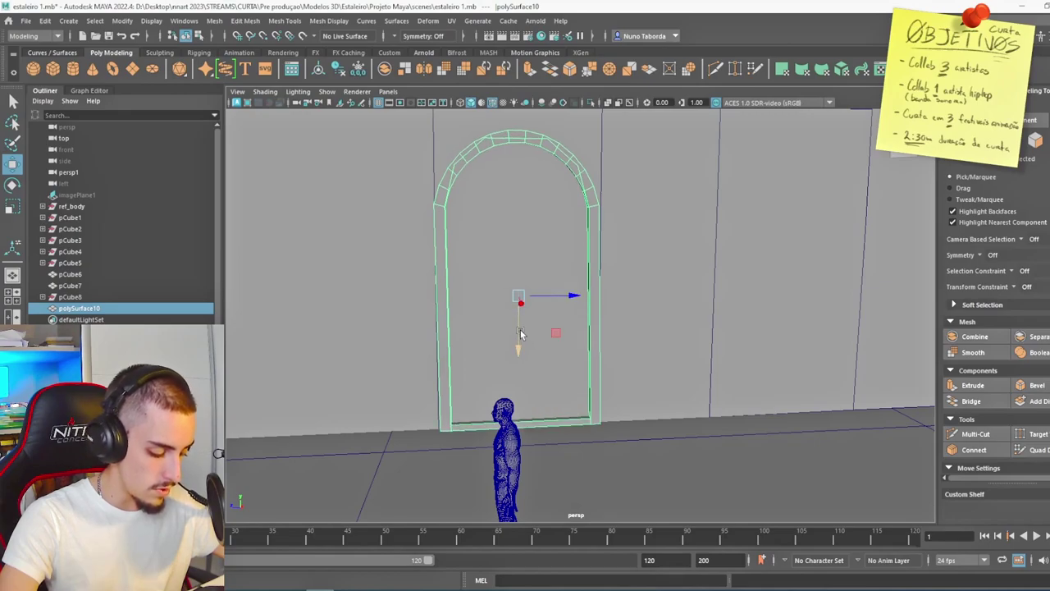
{"action": "key", "text": "ctrl+z"}
Snap the arched door frame's pivot to its lower outer corner
{"action": "left_click_drag", "start_coordinate": [518, 286], "coordinate": [447, 412]}
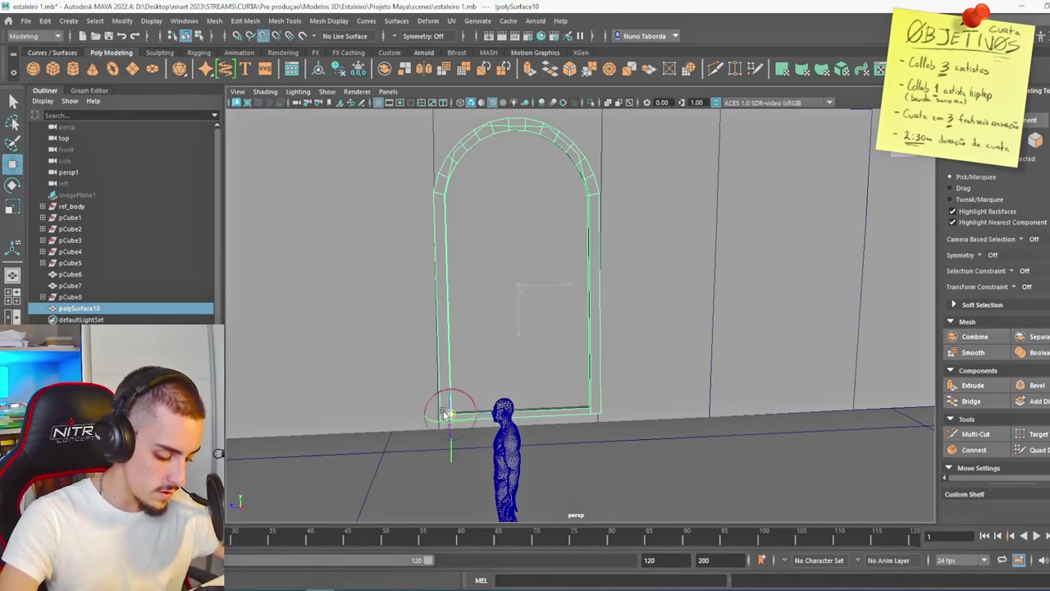
{"action": "key", "text": "ctrl+z"}
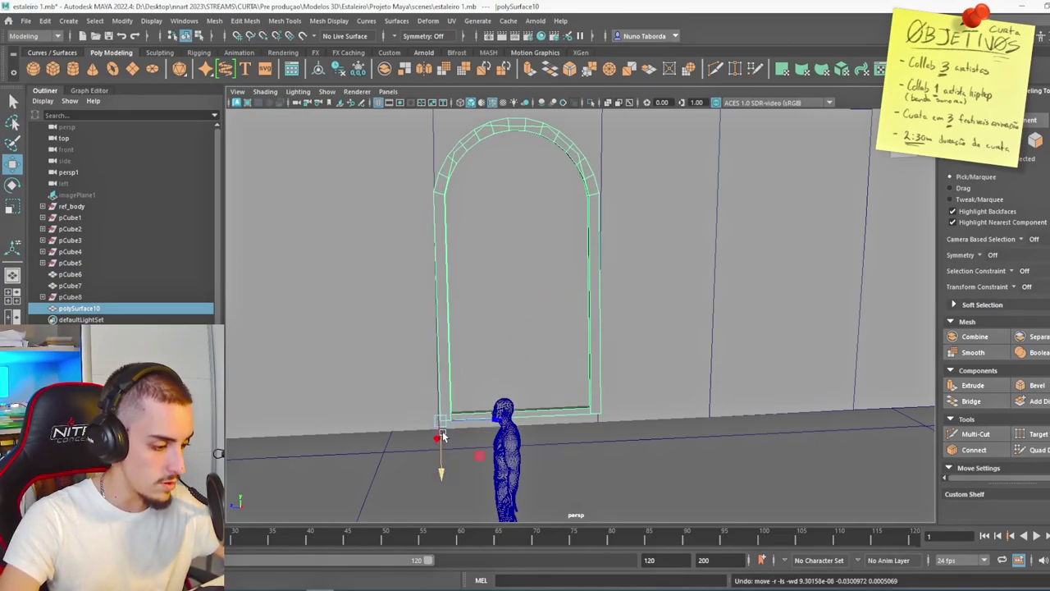
Duplicate the arched door frame and place the copy beside the original at ground level
{"action": "key", "text": "ctrl+z"}
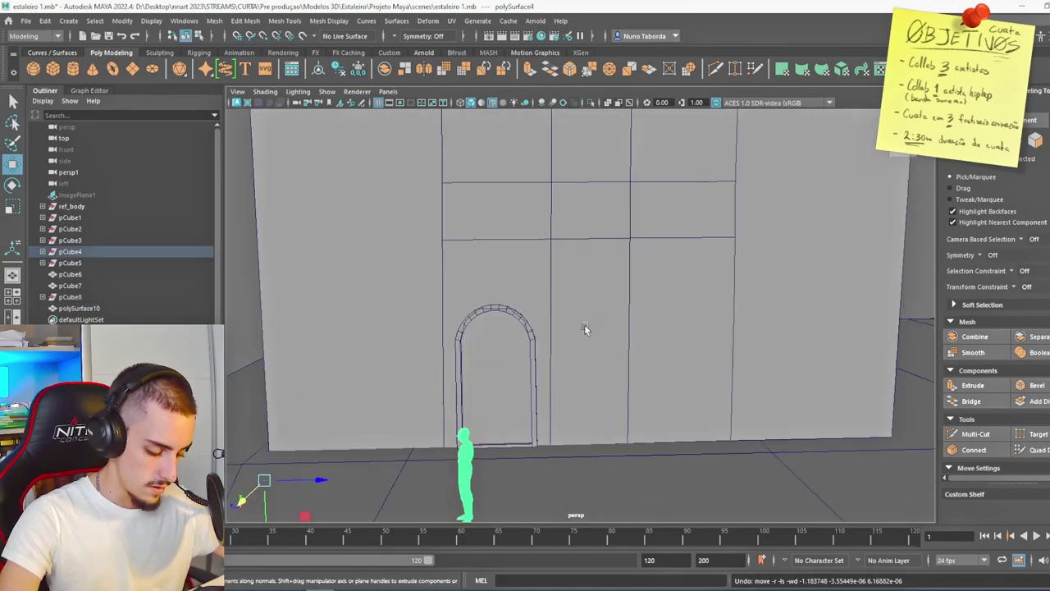
{"action": "left_click", "coordinate": [494, 358]}
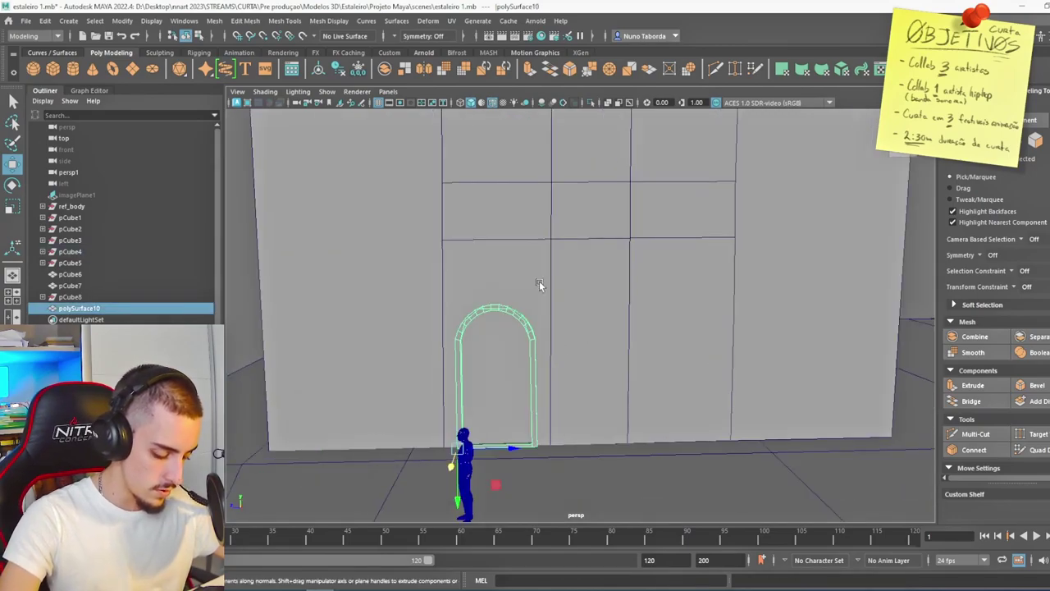
{"action": "key", "text": "ctrl+d"}
{"action": "left_click_drag", "start_coordinate": [517, 448], "coordinate": [700, 446]}
{"action": "left_click_drag", "start_coordinate": [700, 446], "coordinate": [684, 457], "text": "alt"}
Copy the pair of arched frames up the facade to form matching openings on the second and third floors
{"action": "left_click_drag", "start_coordinate": [628, 466], "coordinate": [631, 280]}
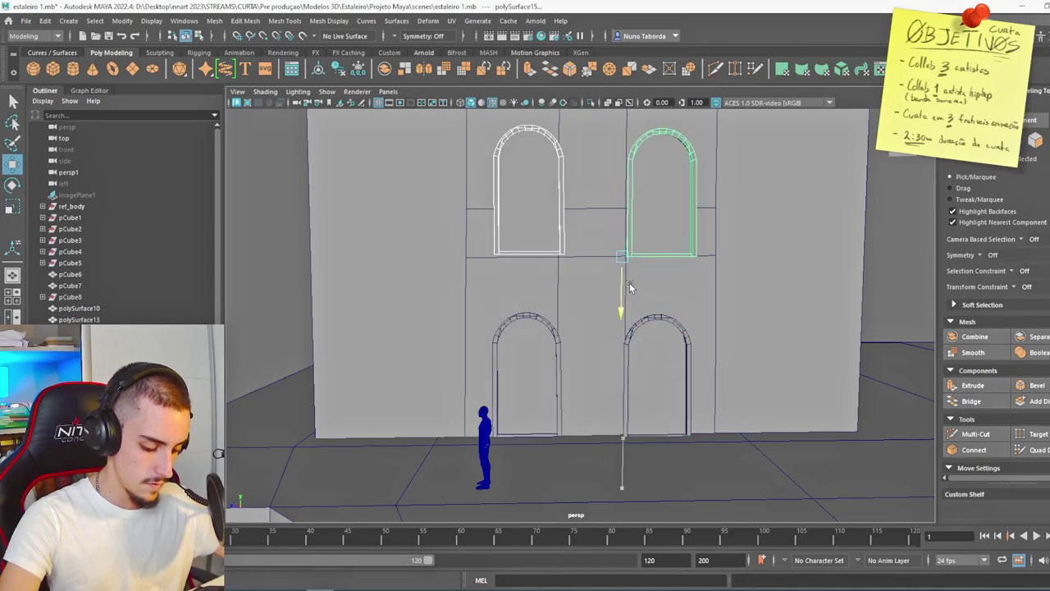
{"action": "middle_click_drag", "start_coordinate": [631, 281], "coordinate": [616, 511], "text": "alt"}
{"action": "scroll", "coordinate": [616, 396], "scroll_direction": "down", "scroll_amount": 4}
{"action": "scroll", "coordinate": [608, 365], "scroll_direction": "up", "scroll_amount": 3}
{"action": "left_click_drag", "start_coordinate": [625, 359], "coordinate": [626, 303]}
{"action": "left_click_drag", "start_coordinate": [626, 303], "coordinate": [626, 300]}
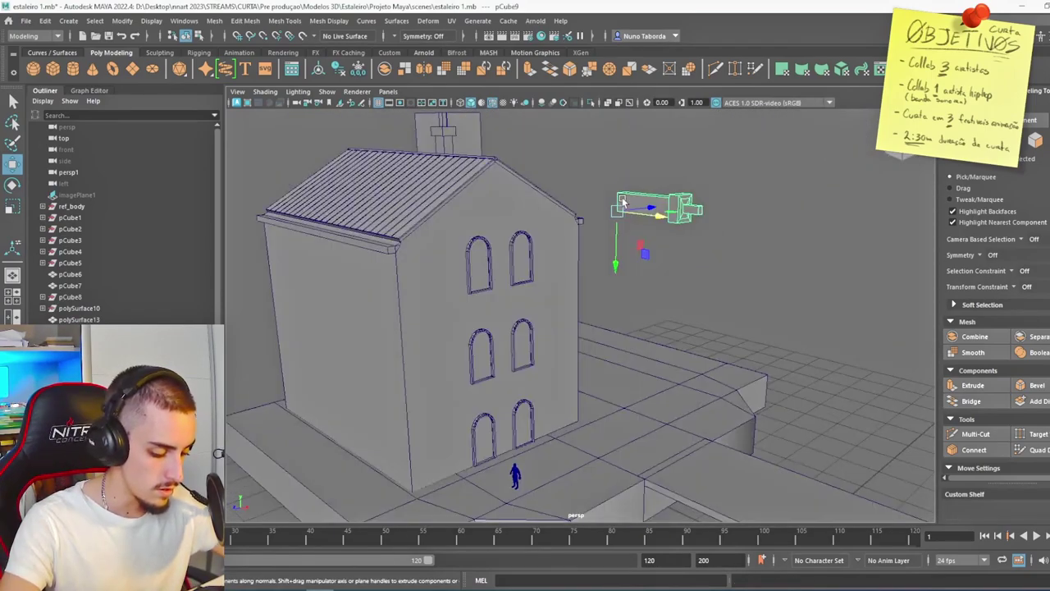
Place the projecting beam against the facade at a top-floor arched window and adjust its size and position
{"action": "left_click_drag", "start_coordinate": [622, 210], "coordinate": [538, 238]}
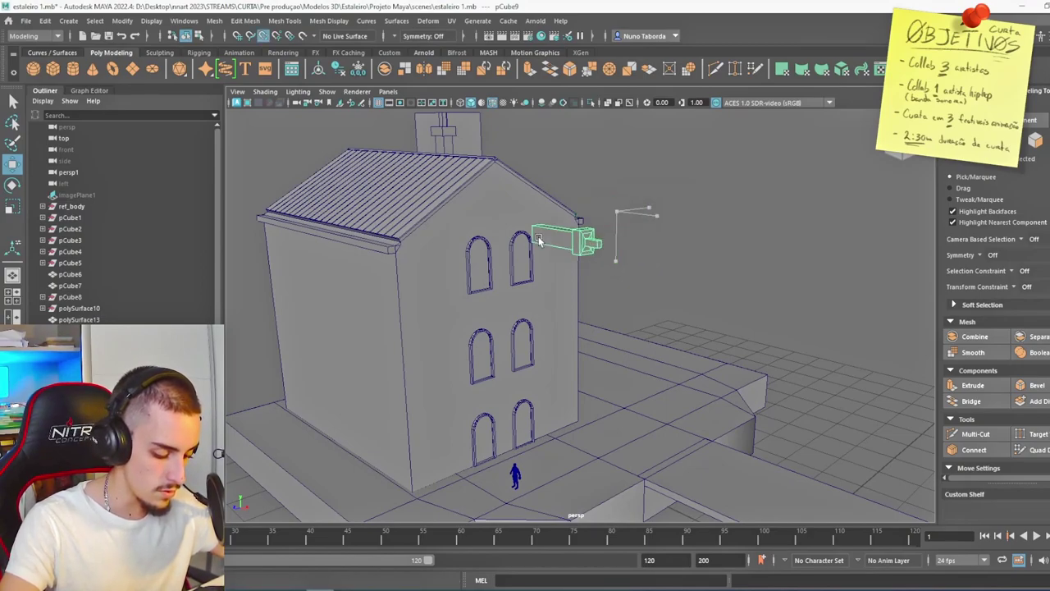
{"action": "scroll", "coordinate": [520, 245], "scroll_direction": "up", "scroll_amount": 5}
{"action": "middle_click_drag", "start_coordinate": [520, 244], "coordinate": [653, 366], "text": "alt"}
{"action": "left_click", "coordinate": [13, 206]}
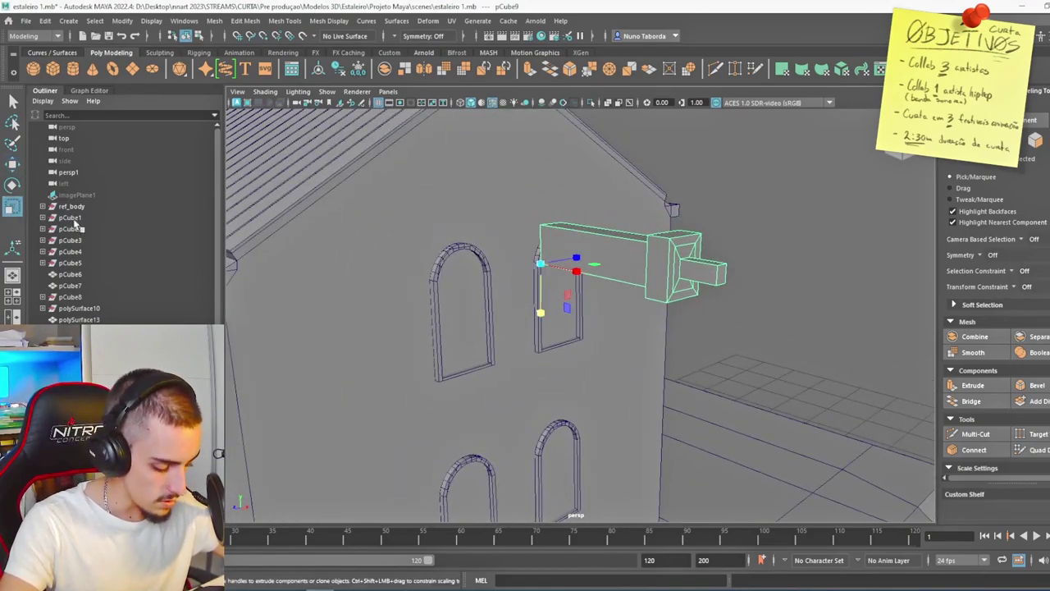
{"action": "left_click_drag", "start_coordinate": [572, 273], "coordinate": [440, 282]}
{"action": "key", "text": "ctrl+z"}
{"action": "scroll", "coordinate": [575, 284], "scroll_direction": "up", "scroll_amount": 3}
{"action": "key", "text": "w"}
{"action": "left_click_drag", "start_coordinate": [532, 307], "coordinate": [542, 301]}
{"action": "key", "text": "ctrl+z"}
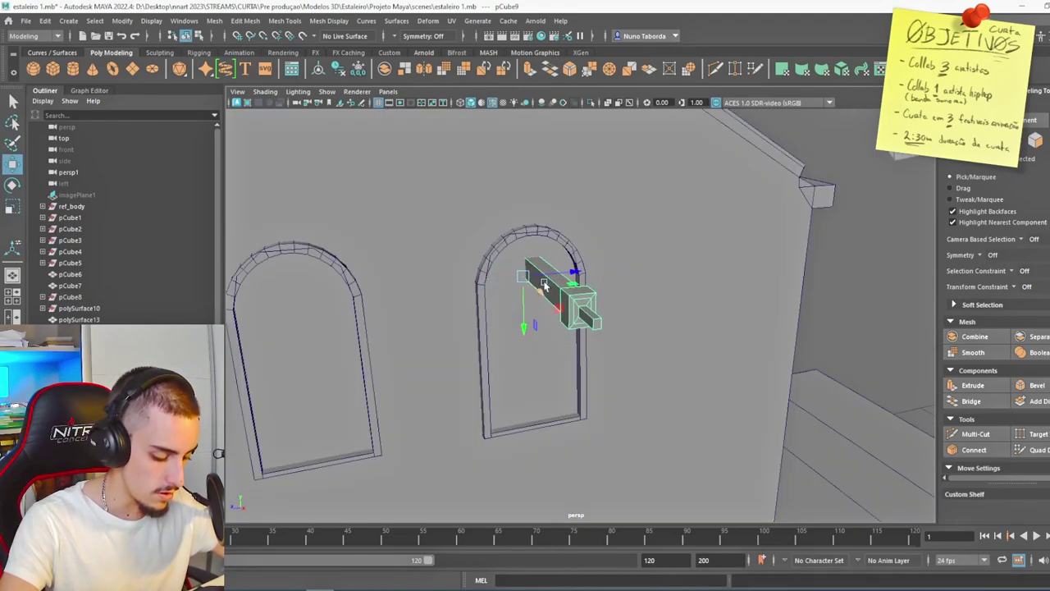
Extrude the sill faces of both top-floor arched frames outward from the wall into balcony ledges
{"action": "scroll", "coordinate": [574, 279], "scroll_direction": "down", "scroll_amount": 3}
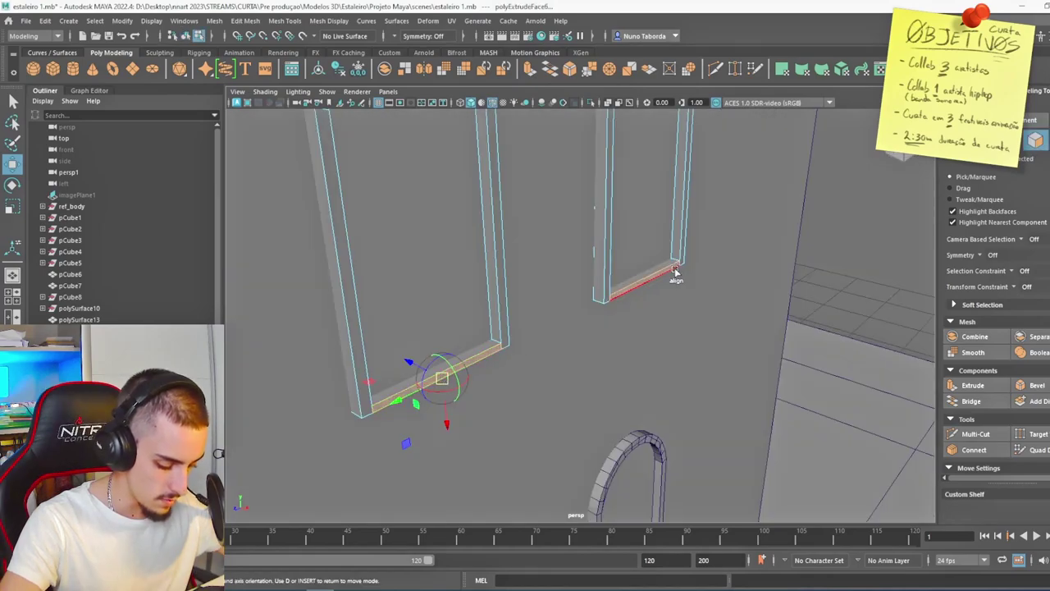
{"action": "left_click_drag", "start_coordinate": [443, 383], "coordinate": [644, 365]}
{"action": "scroll", "coordinate": [644, 365], "scroll_direction": "down", "scroll_amount": 5}
{"action": "left_click_drag", "start_coordinate": [546, 346], "coordinate": [668, 368], "text": "alt"}
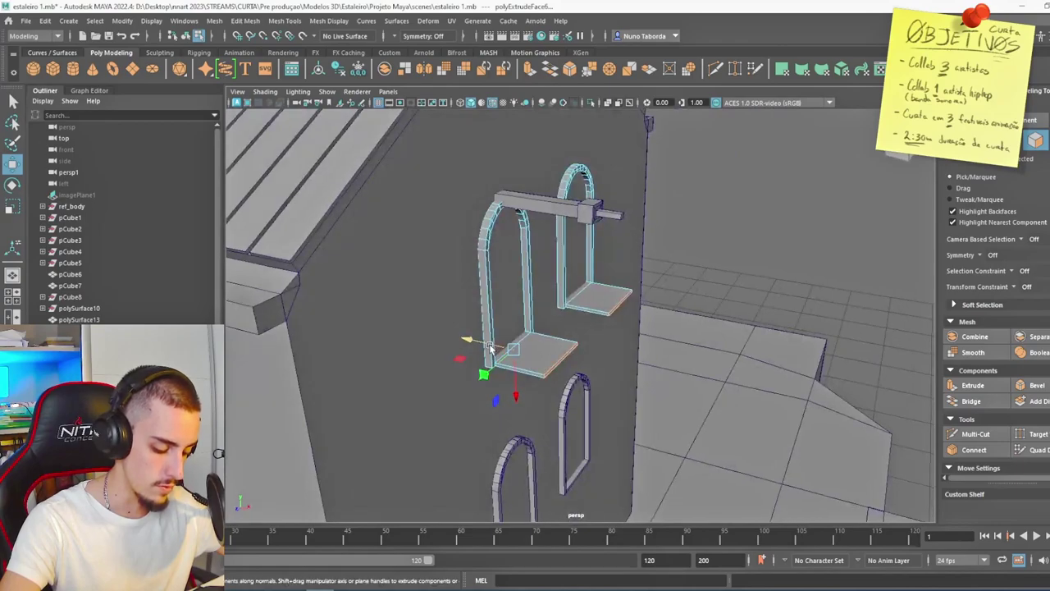
{"action": "left_click_drag", "start_coordinate": [493, 348], "coordinate": [507, 353]}
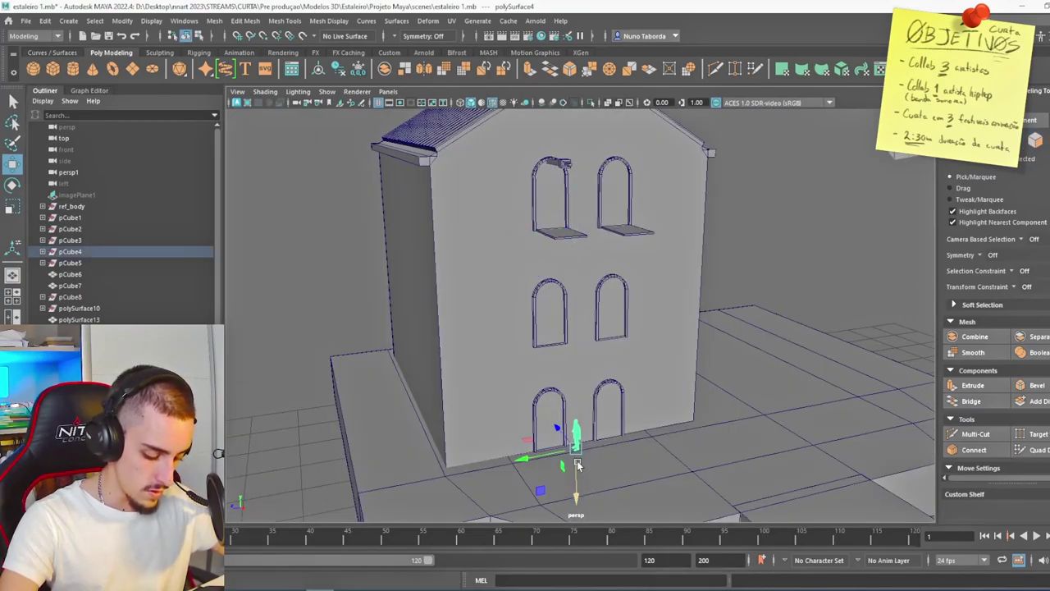
Check the top-floor balcony's scale against the human reference figure and return the figure to the platform
{"action": "left_click_drag", "start_coordinate": [649, 419], "coordinate": [705, 413], "text": "alt"}
{"action": "key", "text": "ctrl+z"}
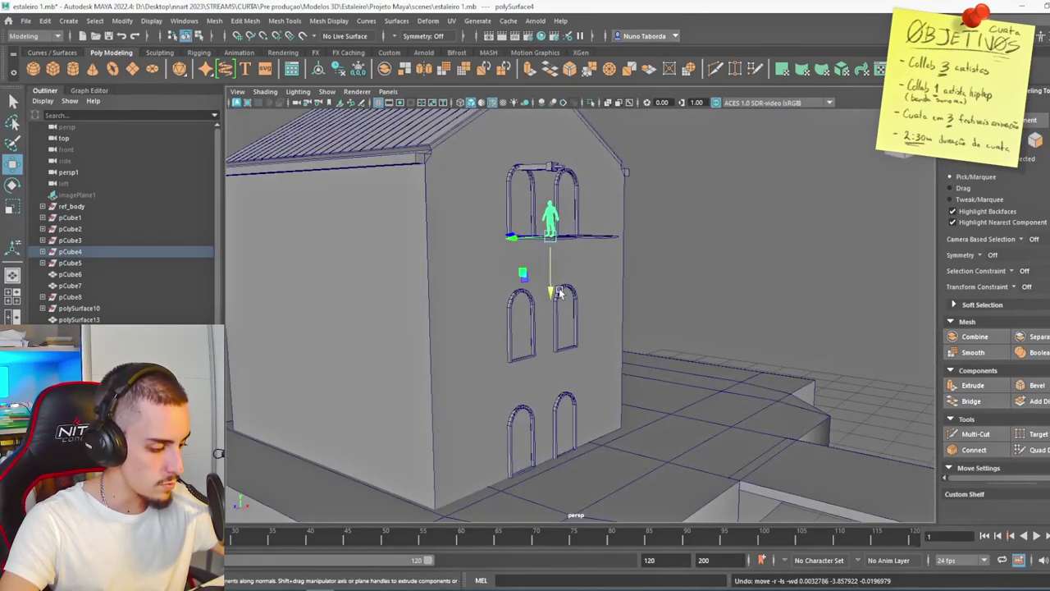
{"action": "left_click_drag", "start_coordinate": [552, 285], "coordinate": [584, 479]}
Select the house with its roof, chimney, arched frames, beam and adjoining tower, and combine them into one mesh
{"action": "left_click_drag", "start_coordinate": [740, 440], "coordinate": [764, 373], "text": "alt"}
{"action": "scroll", "coordinate": [730, 339], "scroll_direction": "down", "scroll_amount": 4}
{"action": "left_click", "coordinate": [730, 339]}
{"action": "left_click", "coordinate": [585, 287]}
{"action": "left_click", "coordinate": [576, 285]}
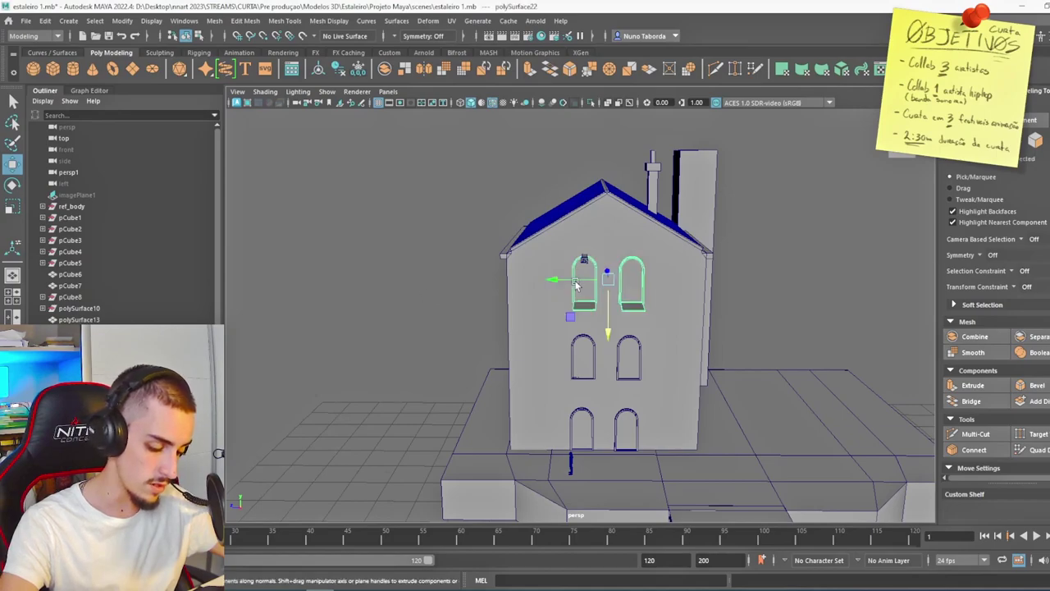
{"action": "left_click", "coordinate": [579, 350], "text": "shift"}
{"action": "left_click", "coordinate": [620, 353], "text": "shift"}
{"action": "left_click", "coordinate": [618, 424], "text": "shift"}
{"action": "left_click_drag", "start_coordinate": [697, 320], "coordinate": [611, 332], "text": "alt"}
{"action": "left_click", "coordinate": [692, 310], "text": "shift"}
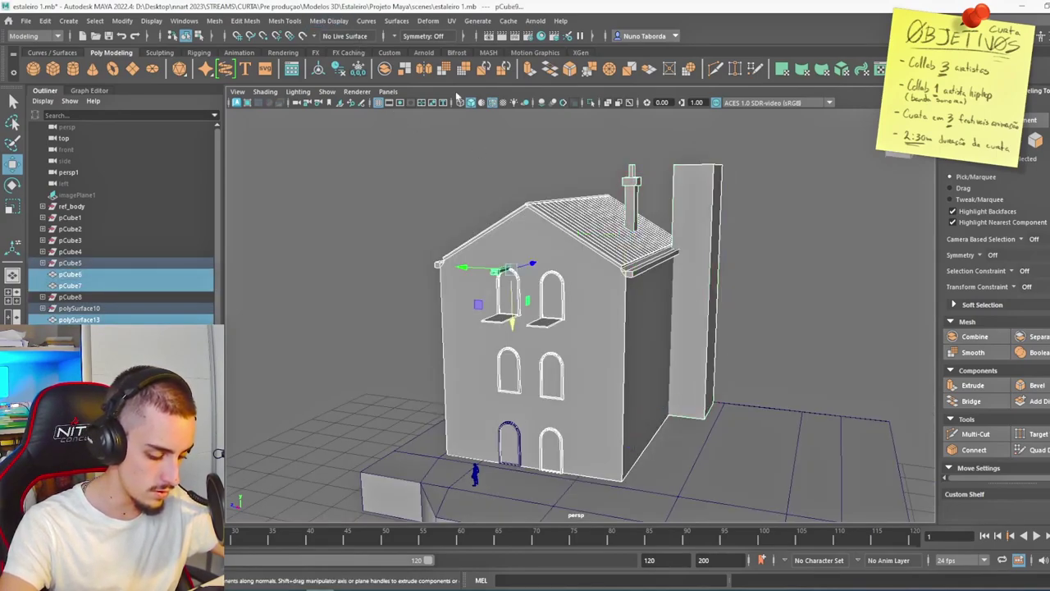
{"action": "left_click", "coordinate": [214, 20]}
{"action": "left_click", "coordinate": [245, 68]}
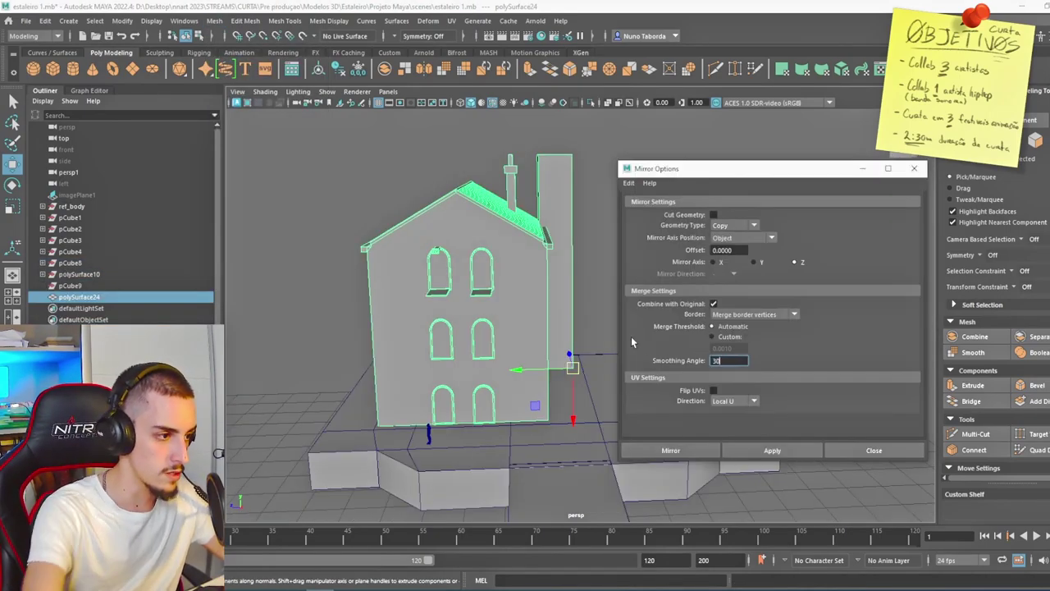
Mirror the combined house as a copy across the object's Z axis
{"action": "left_click", "coordinate": [671, 449]}
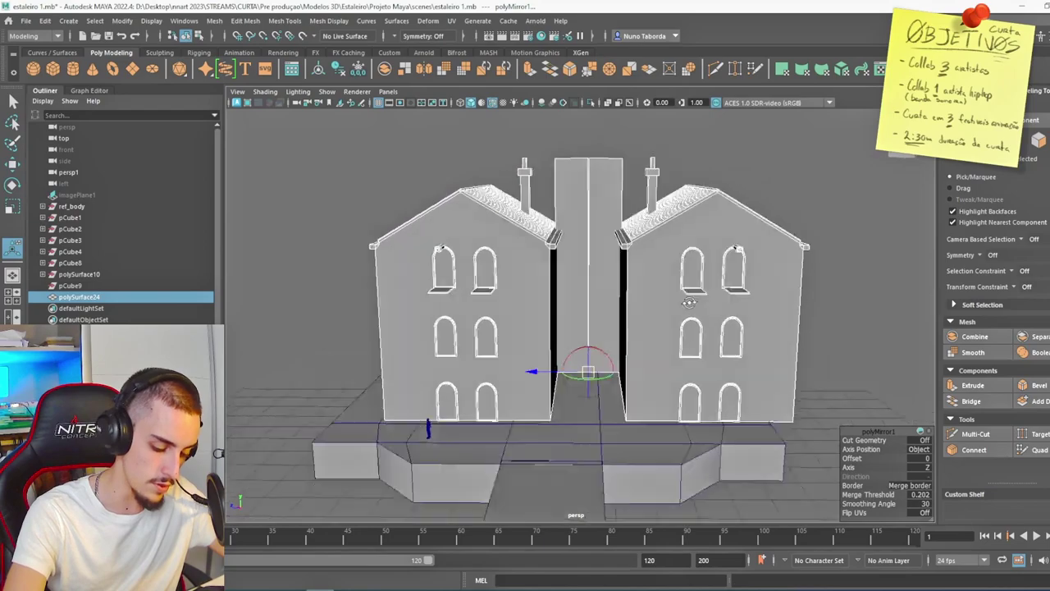
{"action": "scroll", "coordinate": [504, 405], "scroll_direction": "up", "scroll_amount": 3}
{"action": "left_click", "coordinate": [686, 288]}
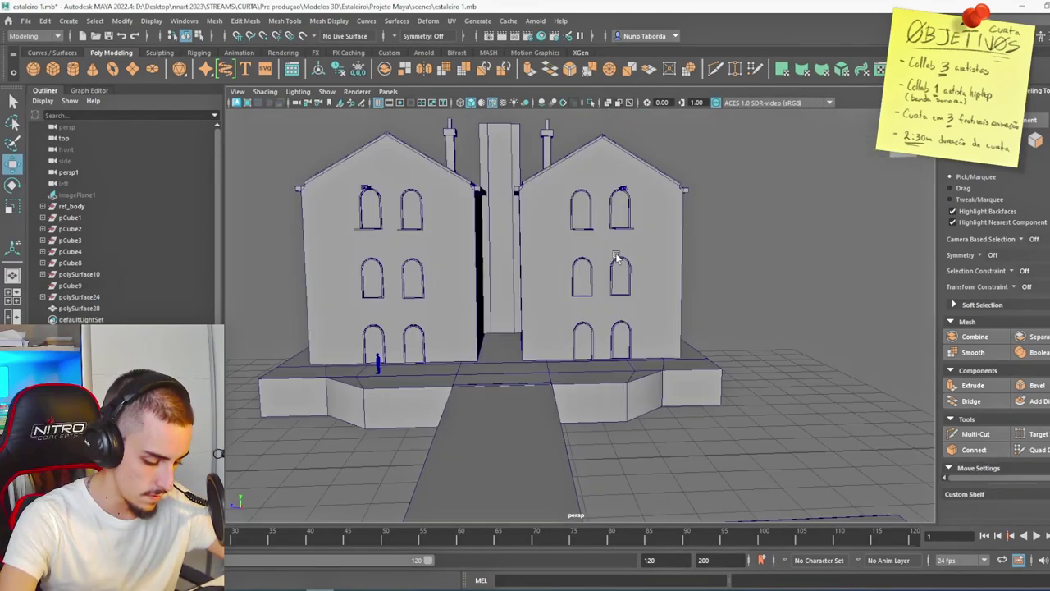
Adjust the mirrored house's distance from the original house and undo the last move
{"action": "left_click", "coordinate": [591, 271]}
{"action": "left_click_drag", "start_coordinate": [468, 230], "coordinate": [465, 233]}
{"action": "key", "text": "ctrl+z"}
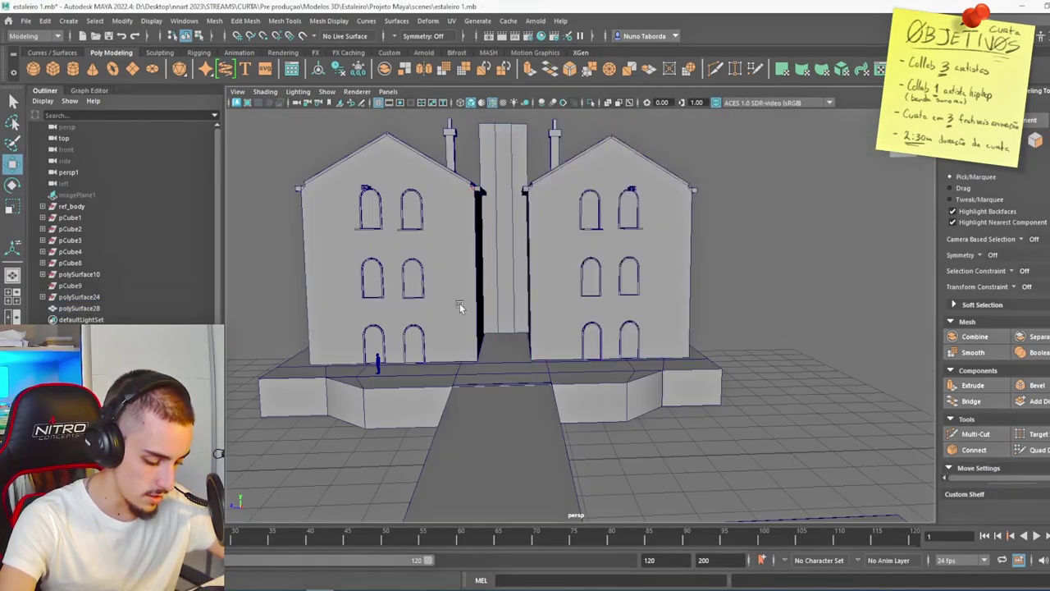
Select both houses and centre them over the platform, using the side view for alignment
{"action": "left_click", "coordinate": [459, 303]}
{"action": "left_click_drag", "start_coordinate": [526, 345], "coordinate": [527, 347], "text": "alt"}
{"action": "scroll", "coordinate": [527, 345], "scroll_direction": "up", "scroll_amount": 3}
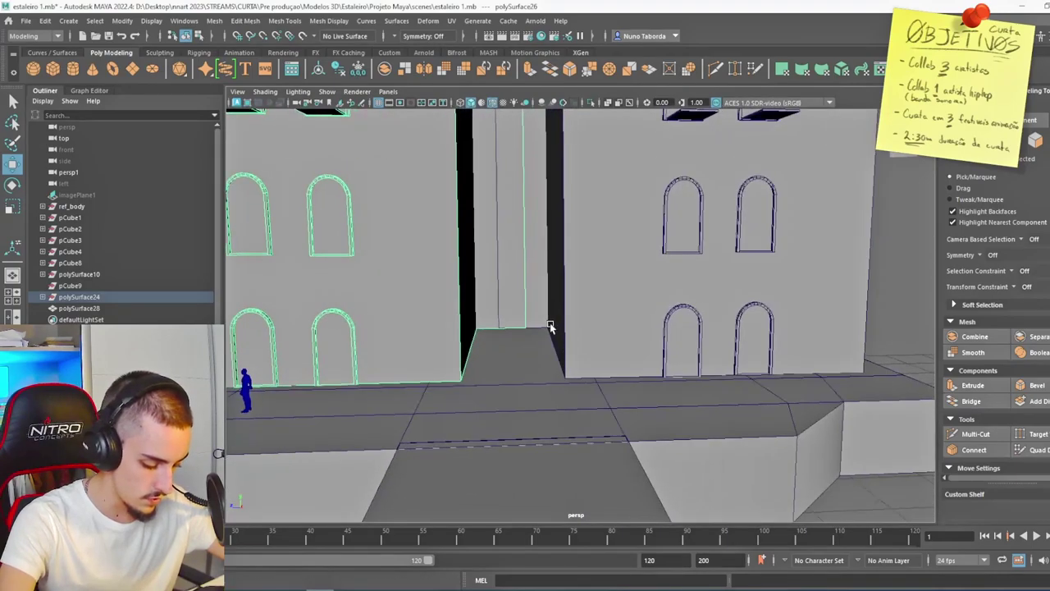
{"action": "left_click", "coordinate": [607, 305]}
{"action": "left_click", "coordinate": [412, 298], "text": "shift"}
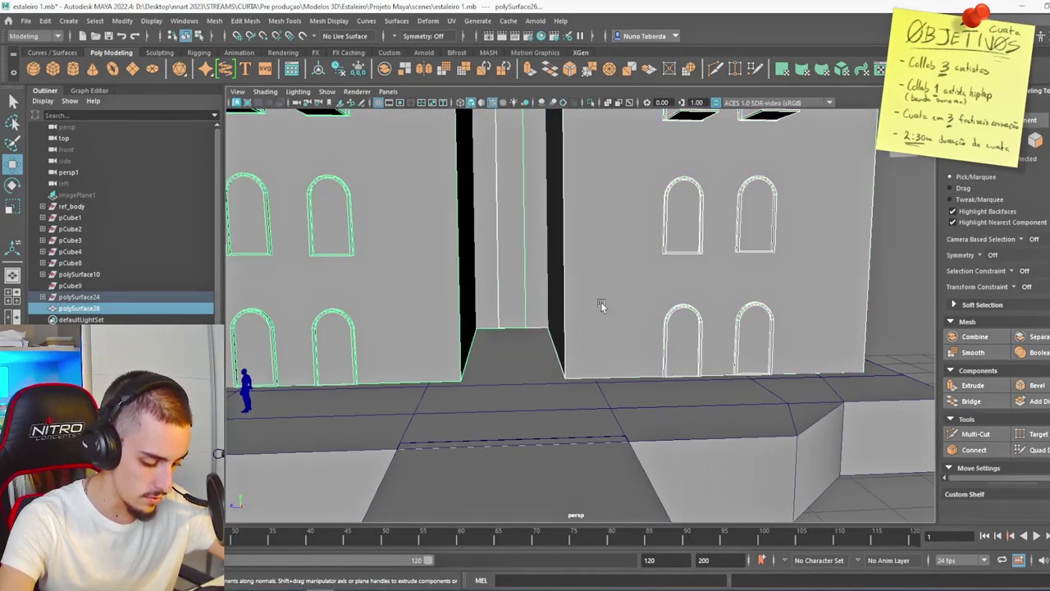
{"action": "scroll", "coordinate": [564, 398], "scroll_direction": "down", "scroll_amount": 5}
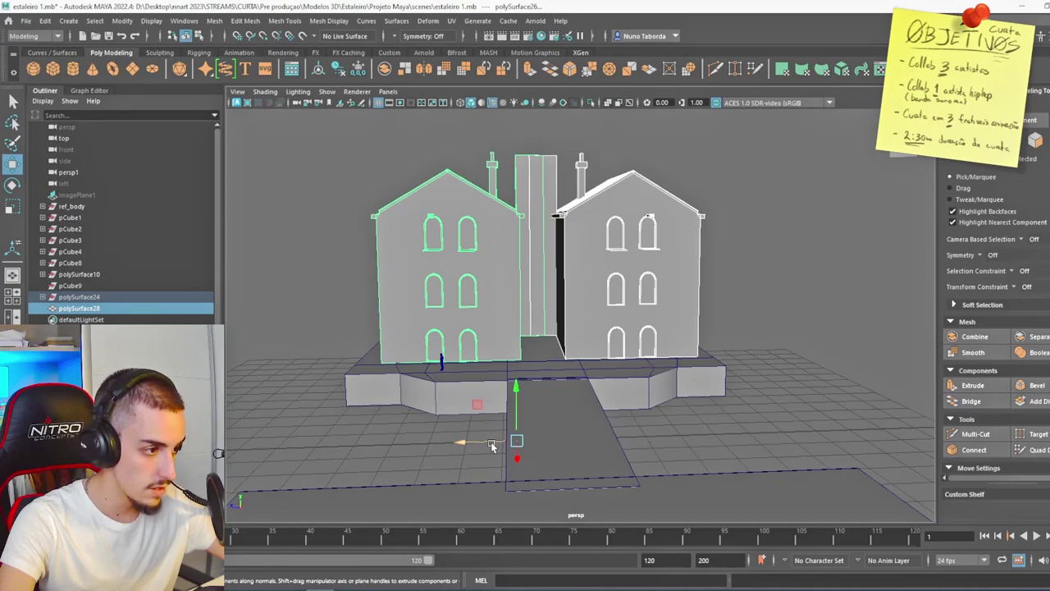
{"action": "key", "text": "space"}
{"action": "key", "text": "space"}
{"action": "left_click_drag", "start_coordinate": [515, 418], "coordinate": [512, 419]}
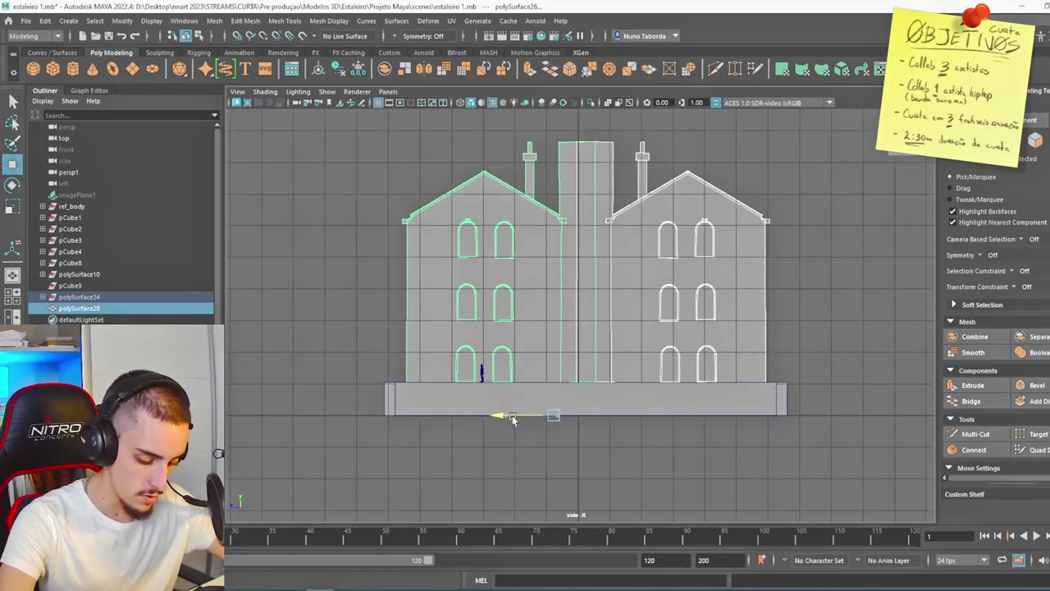
{"action": "key", "text": "space"}
{"action": "left_click", "coordinate": [563, 344]}
Bring the tall central block forward and down so it fills the passage between the two houses
{"action": "scroll", "coordinate": [624, 343], "scroll_direction": "up", "scroll_amount": 6}
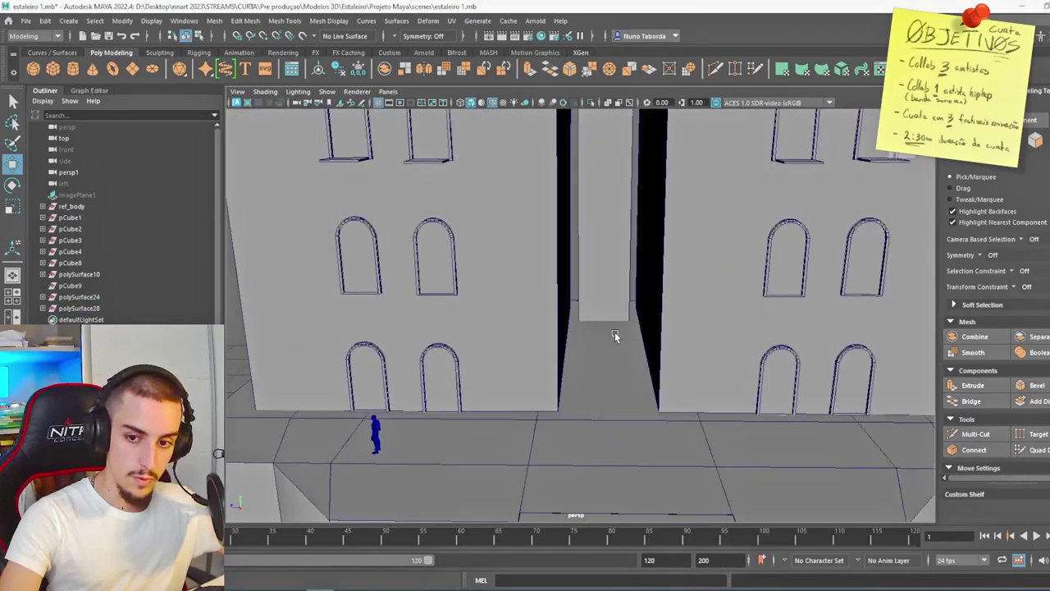
{"action": "middle_click_drag", "start_coordinate": [615, 334], "coordinate": [601, 292], "text": "alt"}
{"action": "left_click", "coordinate": [603, 279]}
{"action": "key", "text": "f"}
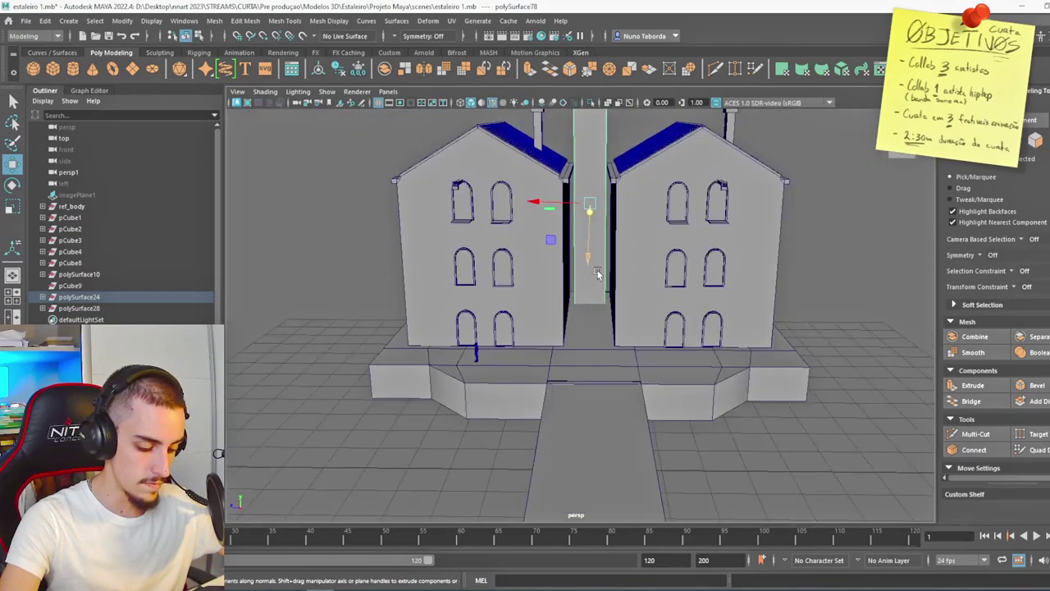
{"action": "left_click_drag", "start_coordinate": [570, 330], "coordinate": [606, 380]}
{"action": "left_click_drag", "start_coordinate": [605, 380], "coordinate": [599, 349], "text": "alt"}
{"action": "scroll", "coordinate": [598, 369], "scroll_direction": "up", "scroll_amount": 4}
Snap the central block's pivot to its lower front corner and shorten the block to ground-floor height
{"action": "key", "text": "r"}
{"action": "key", "text": "d"}
{"action": "key", "text": "v"}
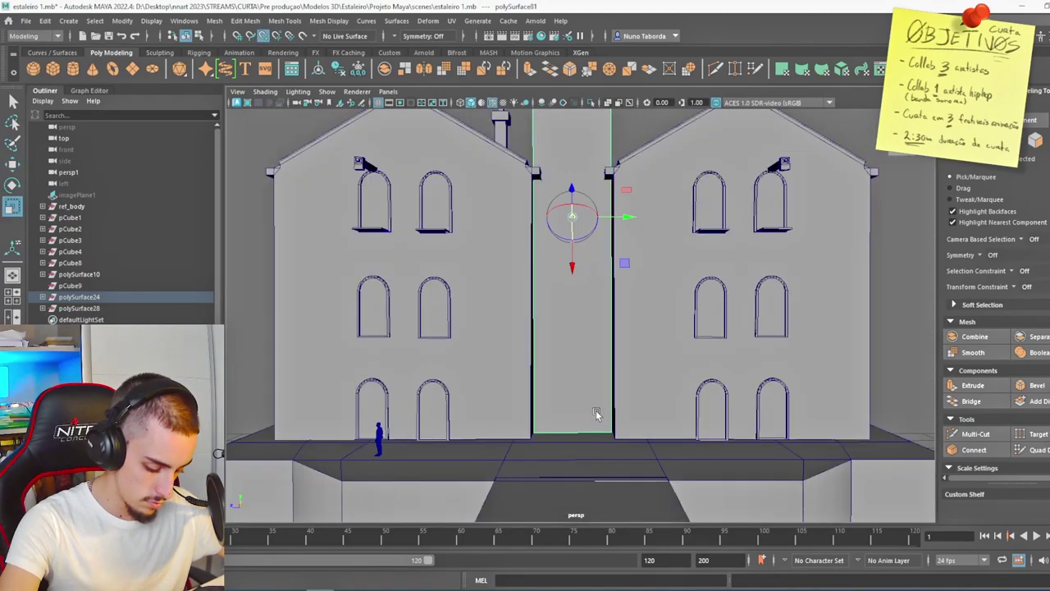
{"action": "key", "text": "ctrl+z"}
{"action": "key", "text": "d"}
{"action": "key", "text": "v"}
{"action": "left_click_drag", "start_coordinate": [573, 217], "coordinate": [611, 433]}
{"action": "left_click_drag", "start_coordinate": [611, 382], "coordinate": [612, 430]}
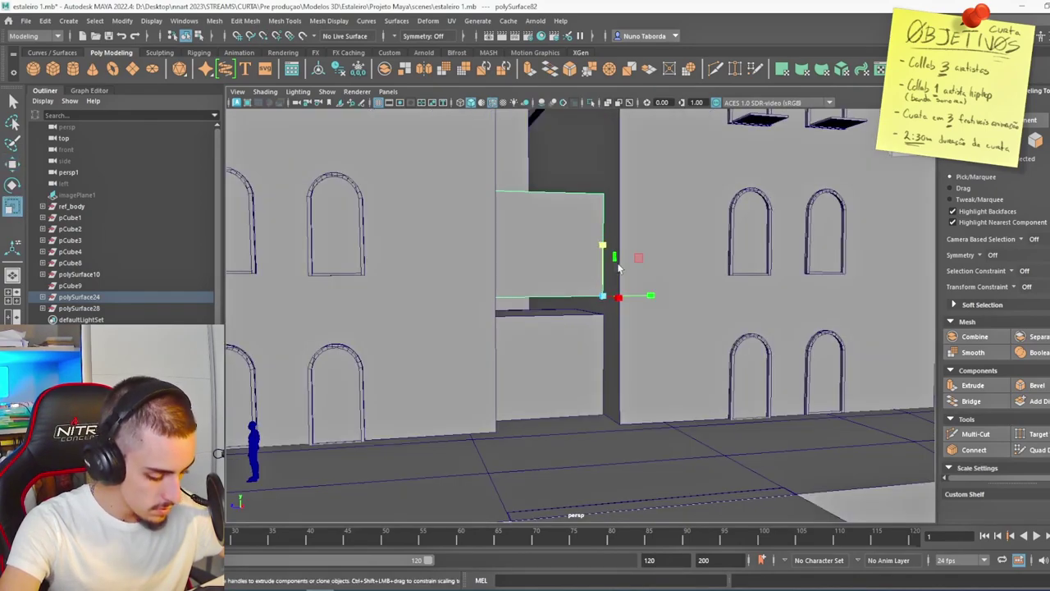
Flatten the block's upper duplicate into a thin slab and move it together with the ground-floor block toward the facade
{"action": "left_click_drag", "start_coordinate": [603, 245], "coordinate": [581, 315]}
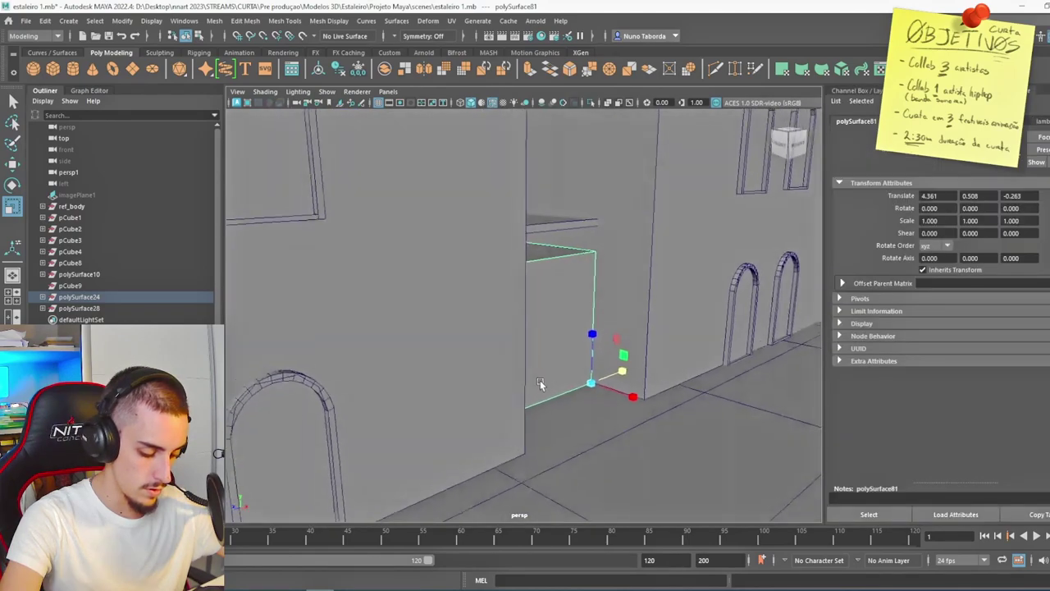
{"action": "left_click_drag", "start_coordinate": [540, 380], "coordinate": [548, 378], "text": "alt"}
{"action": "left_click", "coordinate": [558, 227], "text": "shift"}
{"action": "key", "text": "w"}
{"action": "left_click_drag", "start_coordinate": [573, 246], "coordinate": [602, 245]}
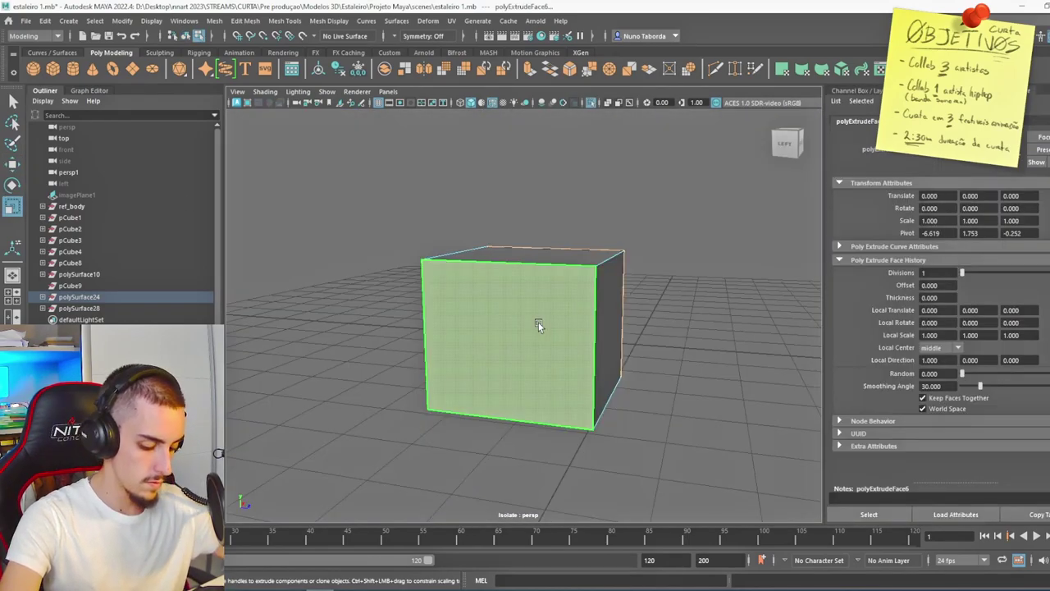
Inset the front and back faces of the isolated ground-floor block with Extrude, leaving a narrow frame
{"action": "key", "text": "ctrl+e"}
{"action": "left_click_drag", "start_coordinate": [737, 485], "coordinate": [738, 484]}
{"action": "key", "text": "d"}
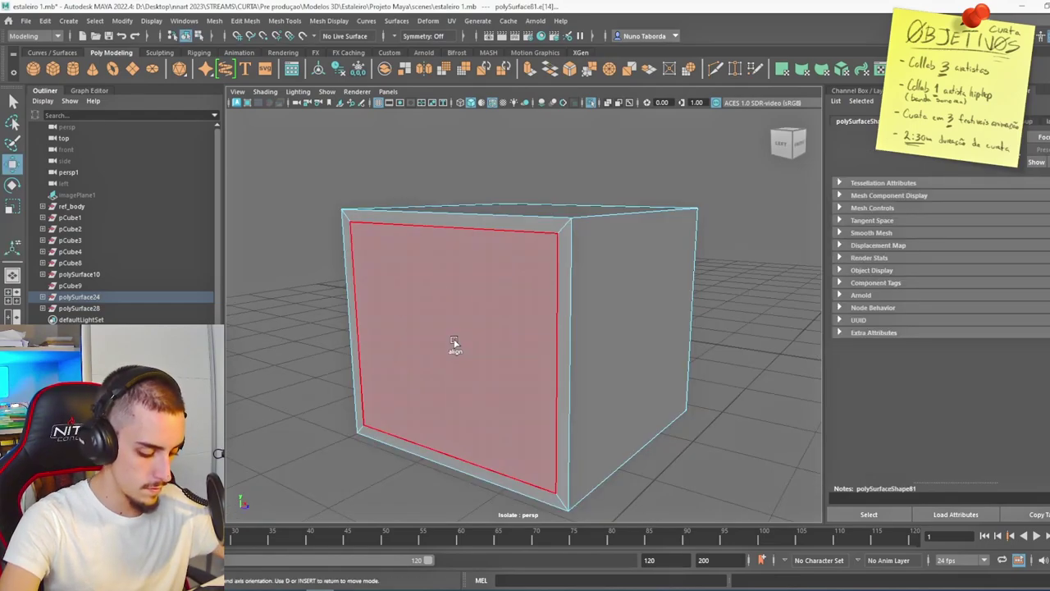
{"action": "left_click", "coordinate": [454, 344]}
{"action": "left_click_drag", "start_coordinate": [443, 303], "coordinate": [534, 312]}
Delete the inset faces at both ends to open a passage through the block, and show the whole scene again
{"action": "key", "text": "Delete"}
{"action": "left_click_drag", "start_coordinate": [456, 299], "coordinate": [506, 289], "text": "alt"}
{"action": "key", "text": "Delete"}
{"action": "left_click_drag", "start_coordinate": [538, 325], "coordinate": [566, 320], "text": "alt"}
{"action": "key", "text": "q"}
{"action": "right_click_drag", "start_coordinate": [623, 320], "coordinate": [722, 272]}
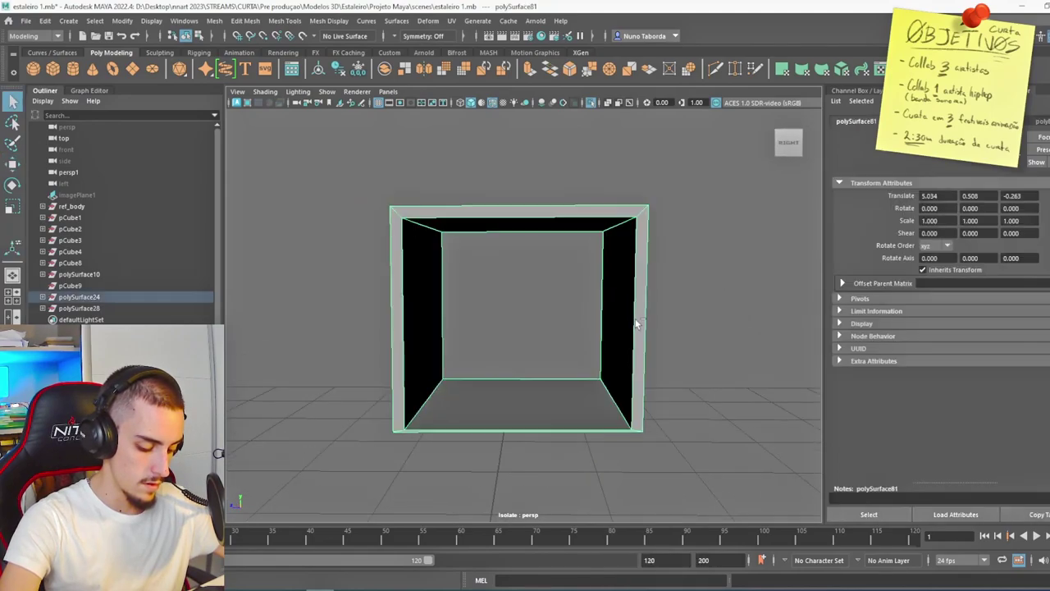
{"action": "key", "text": "ctrl+1"}
Duplicate the thin slab, lower the copy across the top of the passage opening and move it forward of the frame
{"action": "left_click_drag", "start_coordinate": [475, 331], "coordinate": [513, 330], "text": "alt"}
{"action": "scroll", "coordinate": [493, 318], "scroll_direction": "down", "scroll_amount": 6}
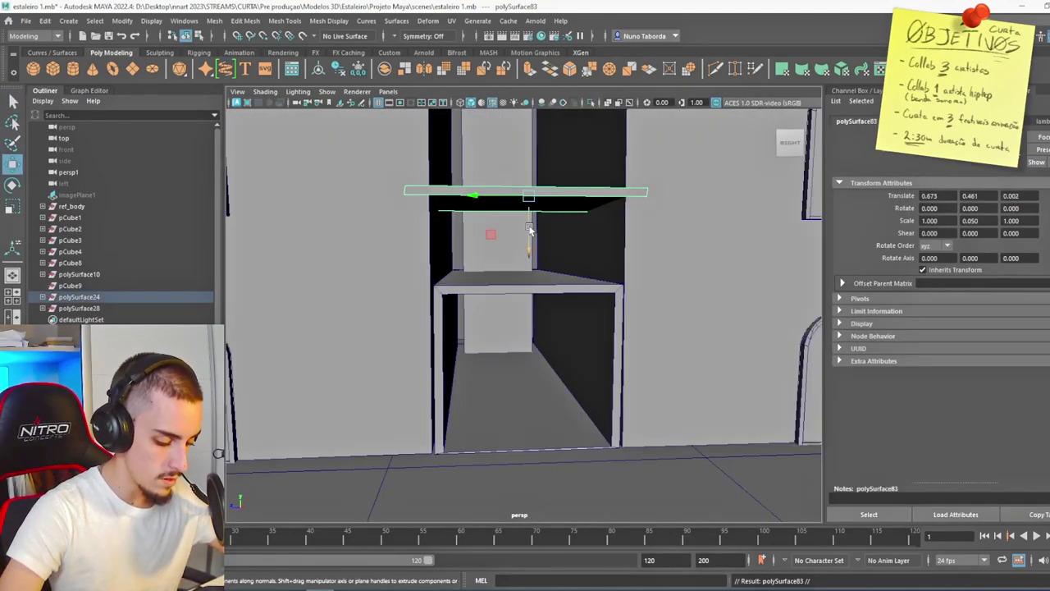
{"action": "left_click_drag", "start_coordinate": [529, 230], "coordinate": [562, 349]}
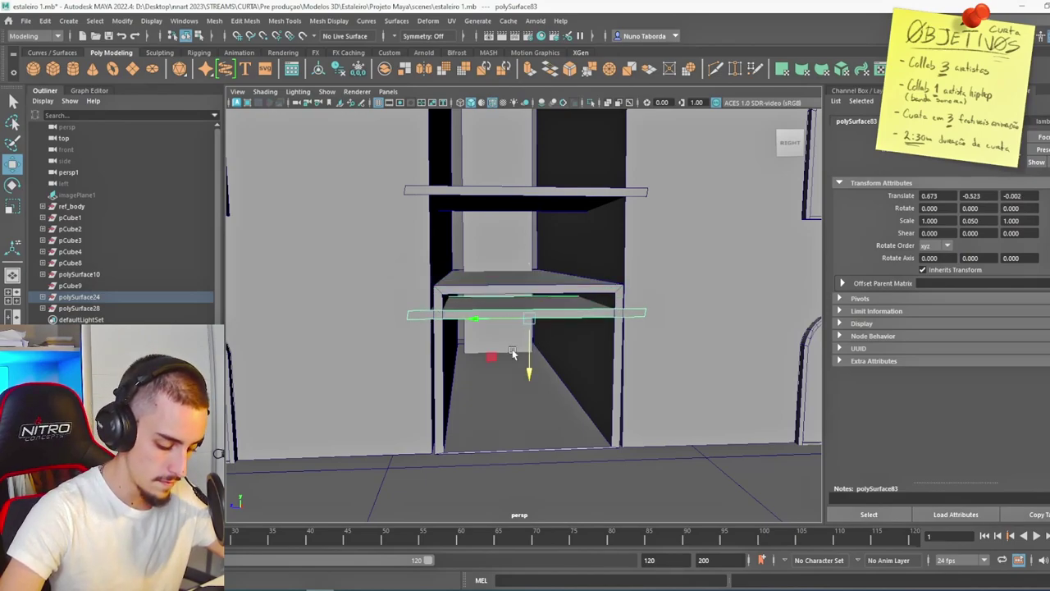
{"action": "left_click_drag", "start_coordinate": [614, 328], "coordinate": [619, 329]}
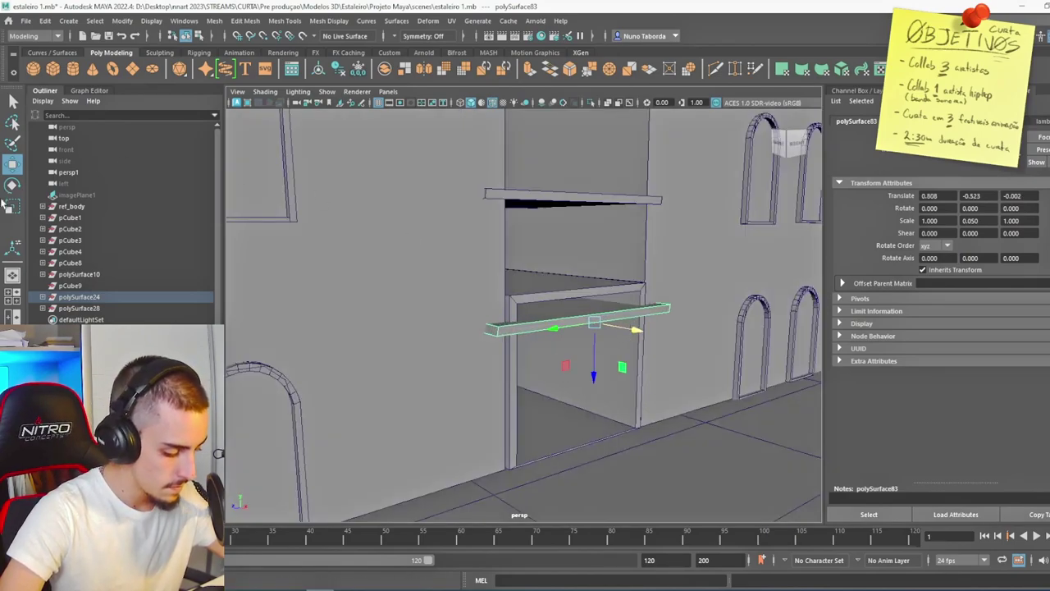
Extrude the lower slab's top face upward about 0.4 to form a tall board over the passage opening
{"action": "left_click", "coordinate": [8, 203]}
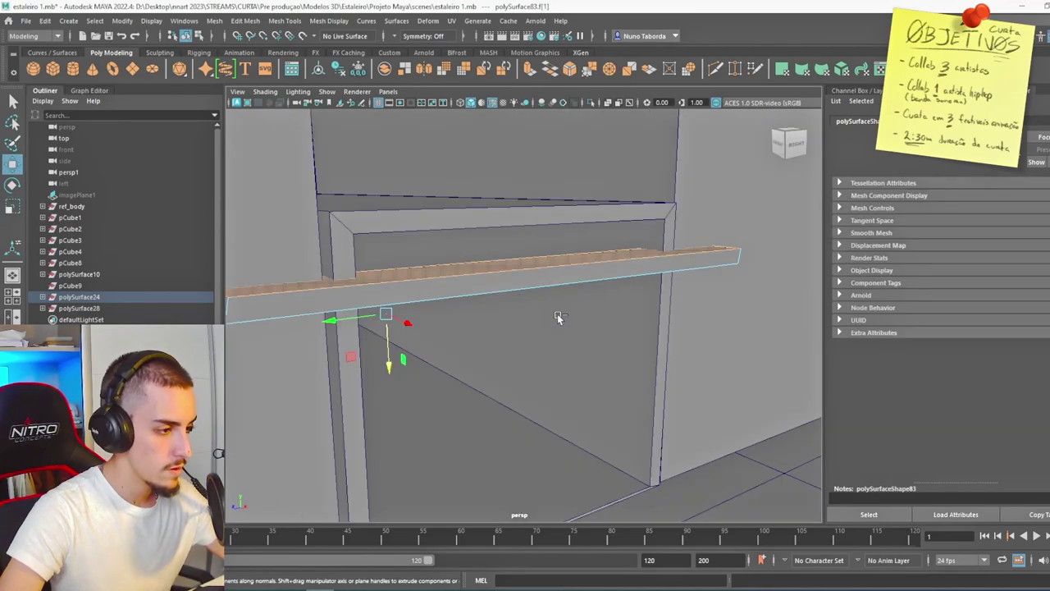
{"action": "key", "text": "ctrl+e"}
{"action": "left_click_drag", "start_coordinate": [570, 246], "coordinate": [542, 282]}
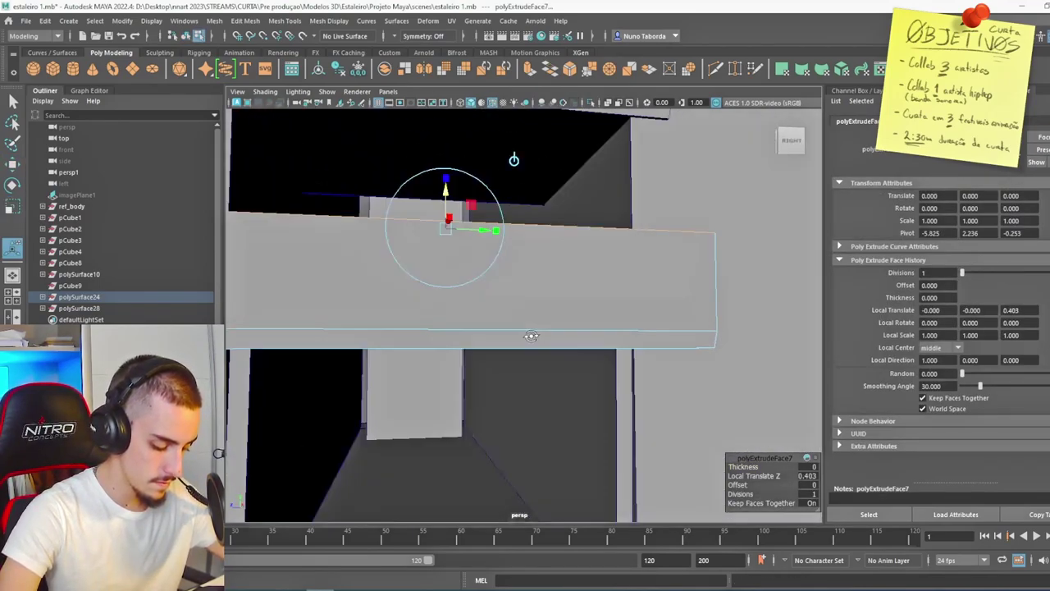
Close both open ends of the curved arch trim with Fill Hole
{"action": "scroll", "coordinate": [529, 340], "scroll_direction": "down", "scroll_amount": 6}
{"action": "left_click", "coordinate": [356, 337]}
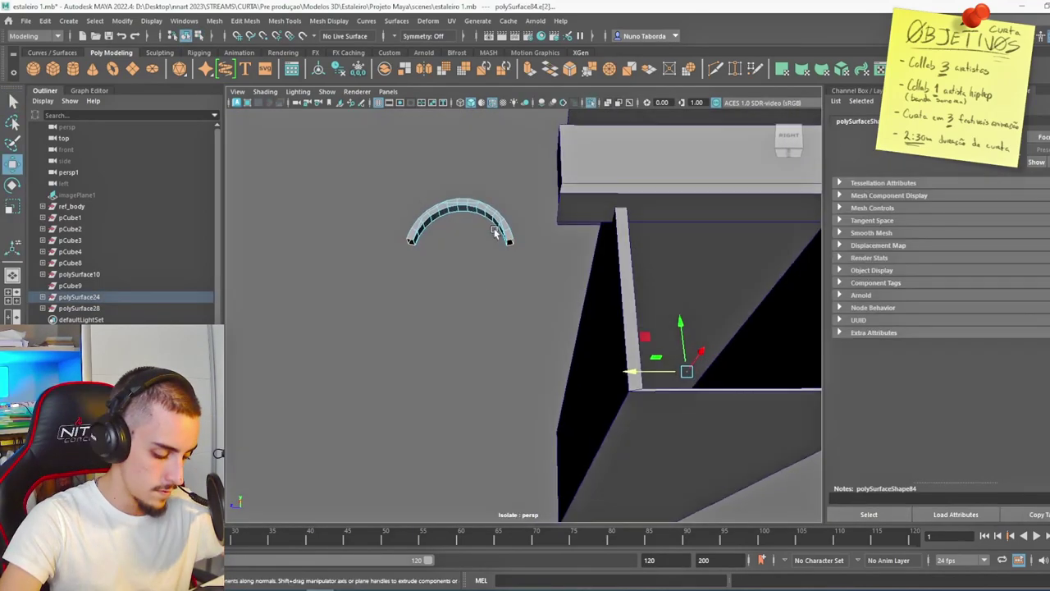
{"action": "key", "text": "f"}
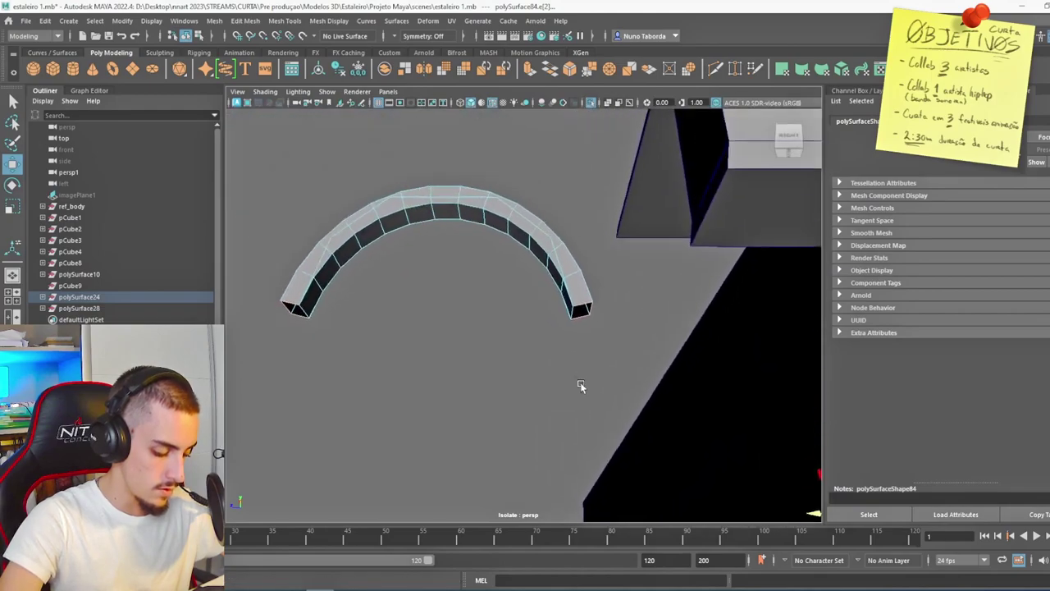
{"action": "right_click_drag", "start_coordinate": [509, 287], "coordinate": [484, 399], "text": "shift"}
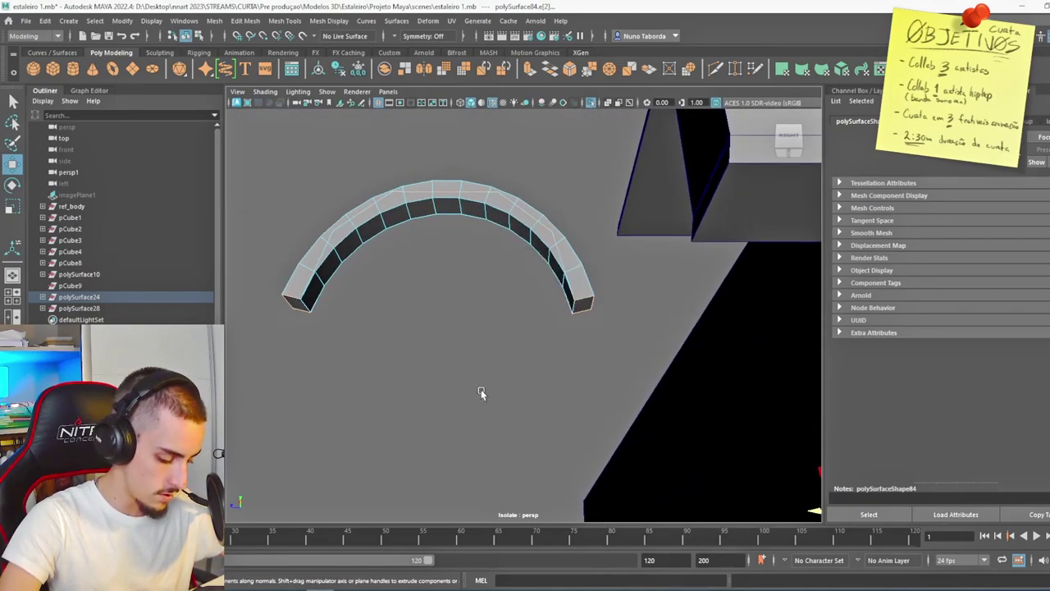
{"action": "left_click", "coordinate": [471, 364]}
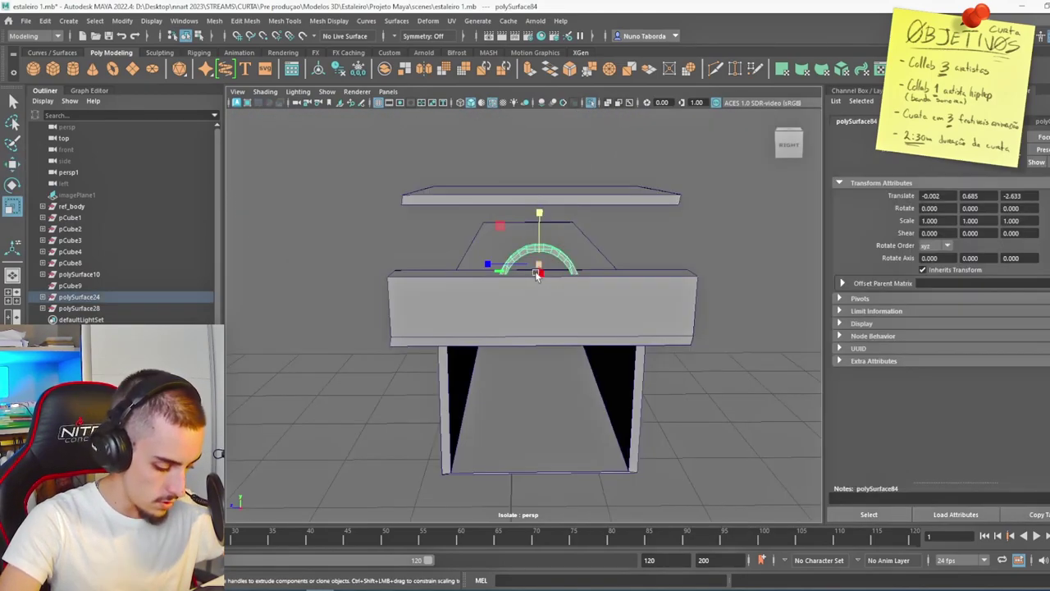
Enlarge the arch and position it over the passage opening, flush with the horizontal board
{"action": "left_click_drag", "start_coordinate": [539, 265], "coordinate": [635, 272]}
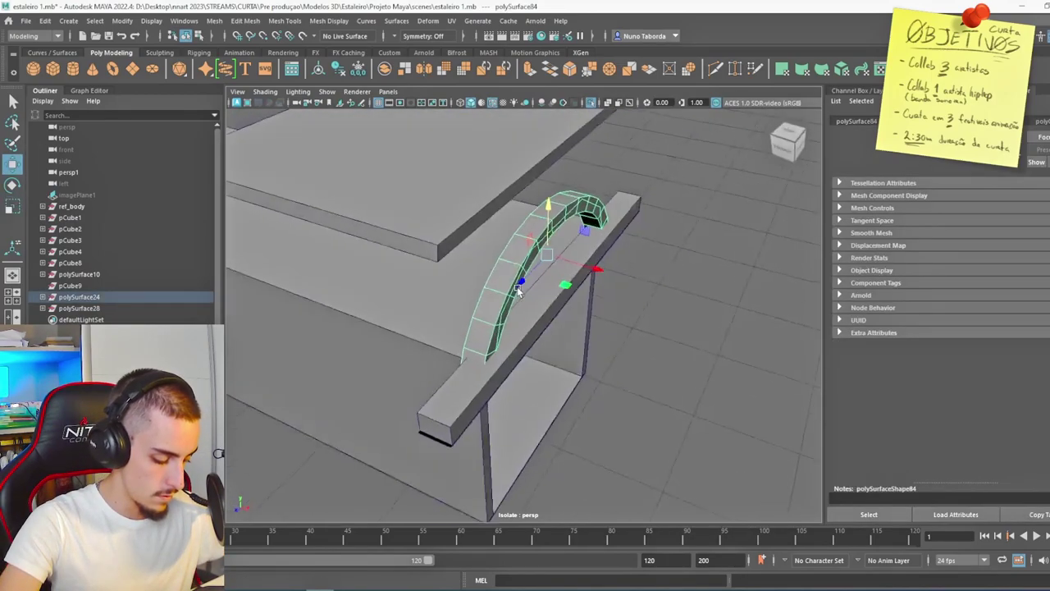
{"action": "left_click_drag", "start_coordinate": [564, 282], "coordinate": [512, 284], "text": "alt"}
{"action": "left_click_drag", "start_coordinate": [594, 263], "coordinate": [603, 266]}
{"action": "left_click_drag", "start_coordinate": [697, 353], "coordinate": [609, 312], "text": "alt"}
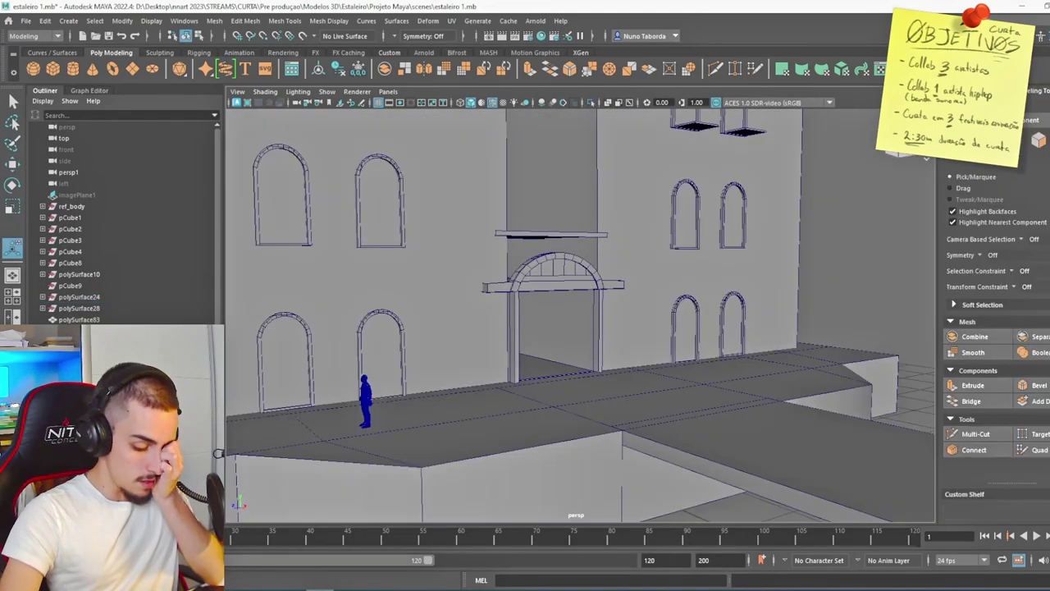
Bevel the long edges of the bridge slab to form a narrow border strip along both sides
{"action": "scroll", "coordinate": [632, 352], "scroll_direction": "down", "scroll_amount": 2}
{"action": "left_click_drag", "start_coordinate": [632, 353], "coordinate": [492, 271], "text": "alt"}
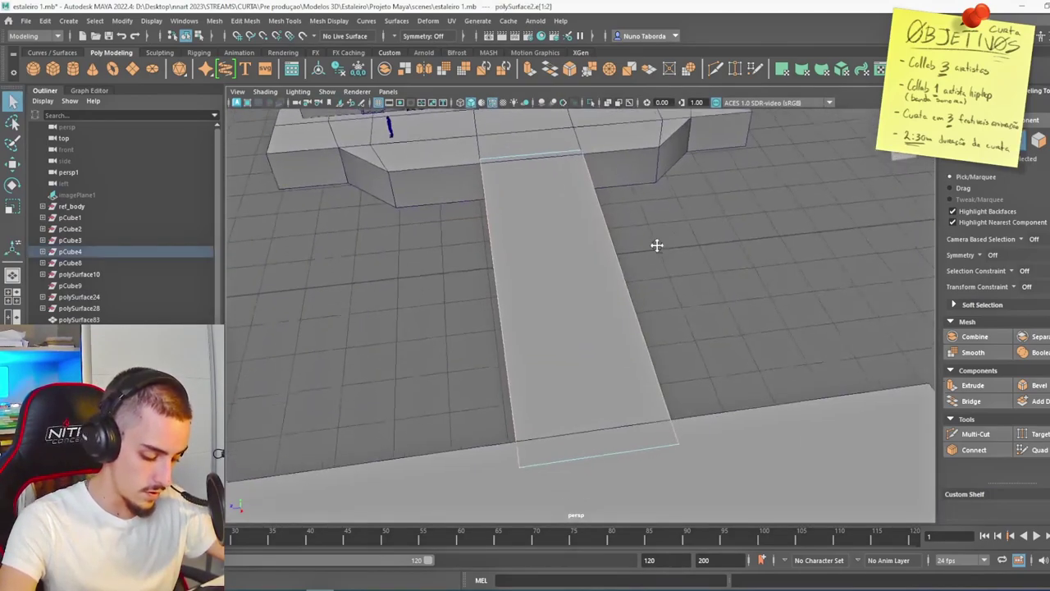
{"action": "left_click_drag", "start_coordinate": [657, 245], "coordinate": [621, 411], "text": "alt"}
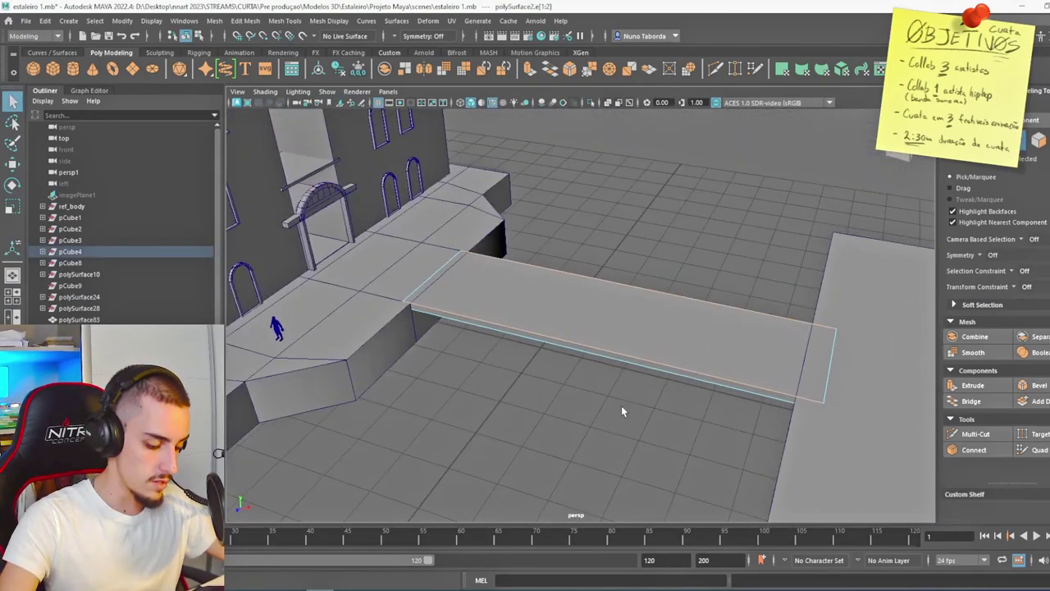
{"action": "right_click_drag", "start_coordinate": [634, 245], "coordinate": [680, 244], "text": "shift"}
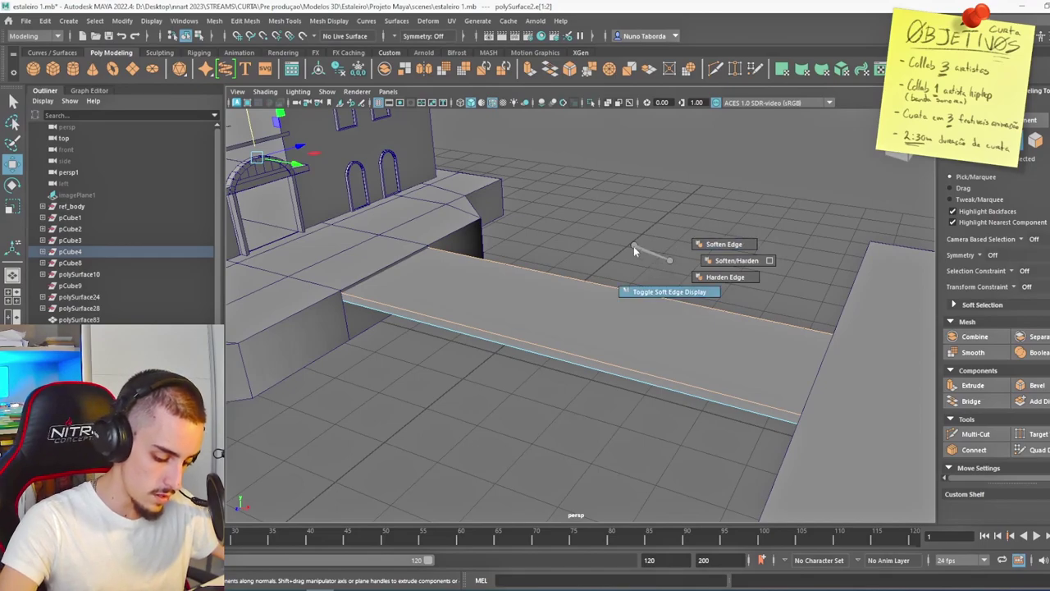
{"action": "left_click_drag", "start_coordinate": [722, 266], "coordinate": [603, 344], "text": "alt"}
{"action": "left_click_drag", "start_coordinate": [698, 344], "coordinate": [656, 309], "text": "alt"}
{"action": "right_click", "coordinate": [629, 237], "text": "shift"}
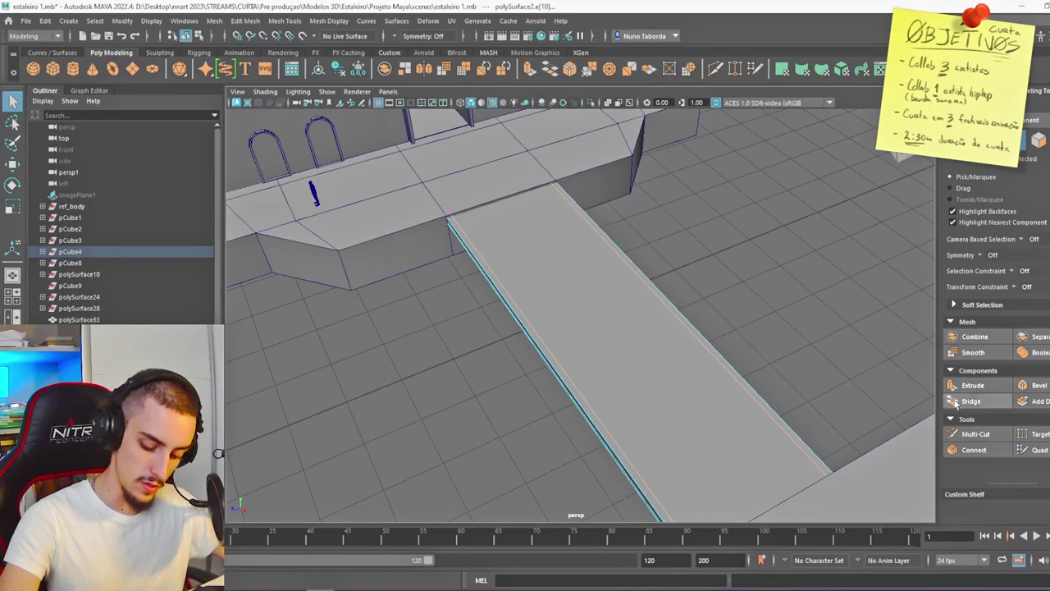
Divide the bridge deck between its borders with many evenly spaced crosswise edges using Connect
{"action": "left_click", "coordinate": [973, 450]}
{"action": "middle_click_drag", "start_coordinate": [739, 332], "coordinate": [906, 394]}
{"action": "left_click_drag", "start_coordinate": [905, 394], "coordinate": [507, 115], "text": "alt"}
{"action": "scroll", "coordinate": [525, 315], "scroll_direction": "up", "scroll_amount": 5}
{"action": "key", "text": "q"}
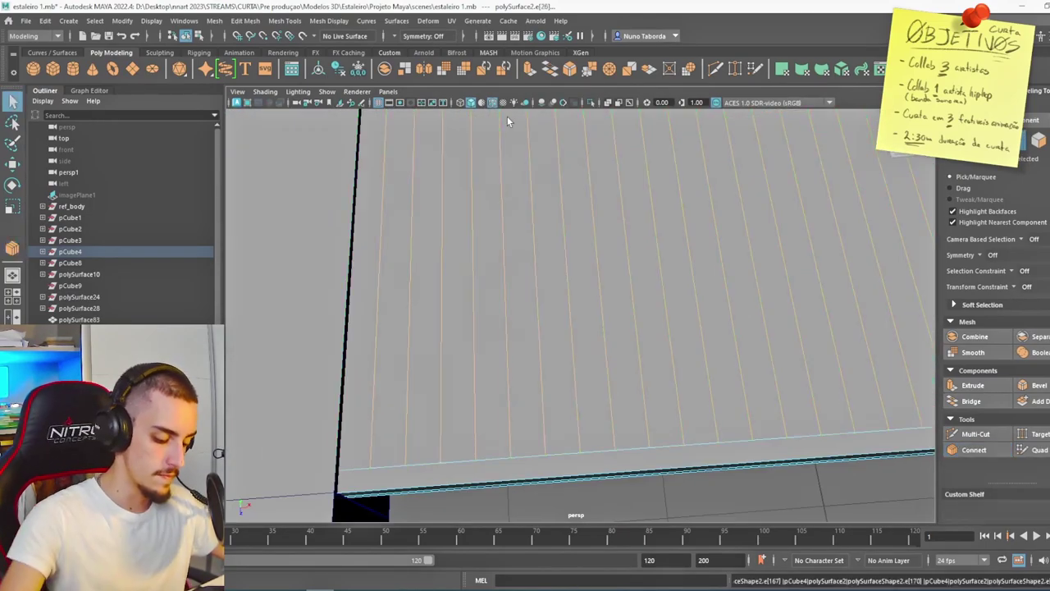
Bevel the crosswise deck edges with a small fraction to leave narrow gaps between the planks
{"action": "scroll", "coordinate": [462, 306], "scroll_direction": "down", "scroll_amount": 5}
{"action": "left_click_drag", "start_coordinate": [462, 307], "coordinate": [550, 298], "text": "alt"}
{"action": "right_click", "coordinate": [538, 268], "text": "shift"}
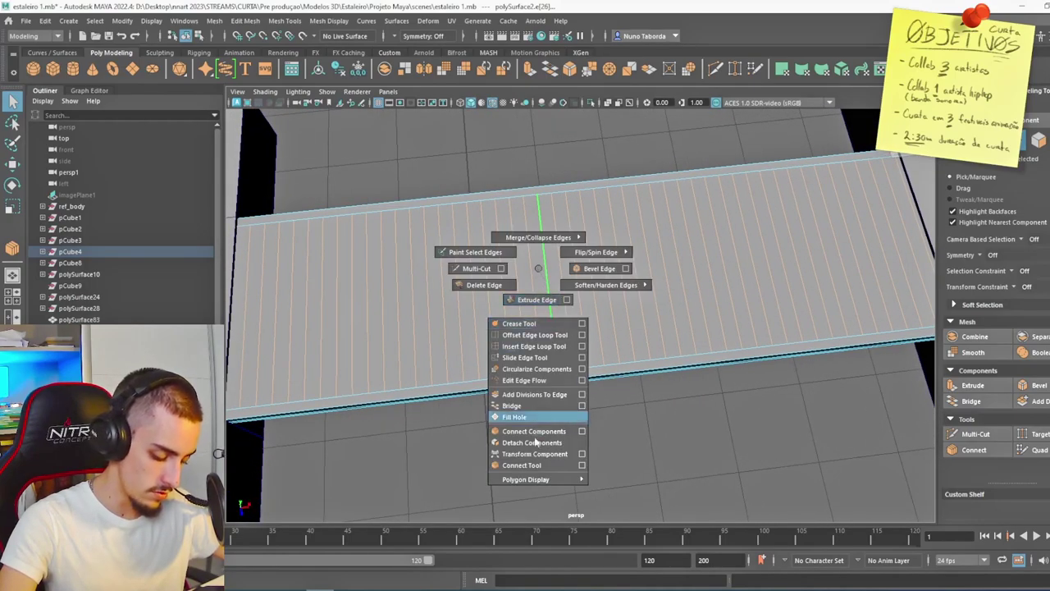
{"action": "type", "text": "0."}
{"action": "type", "text": "1"}
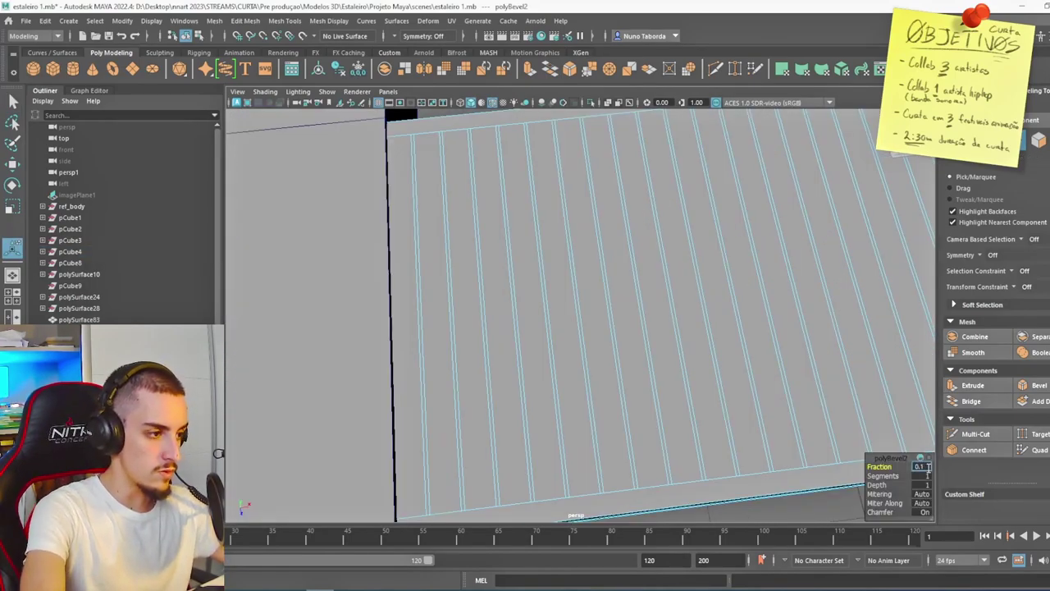
{"action": "type", "text": "3"}
{"action": "key", "text": "Return"}
{"action": "scroll", "coordinate": [473, 318], "scroll_direction": "down", "scroll_amount": 3}
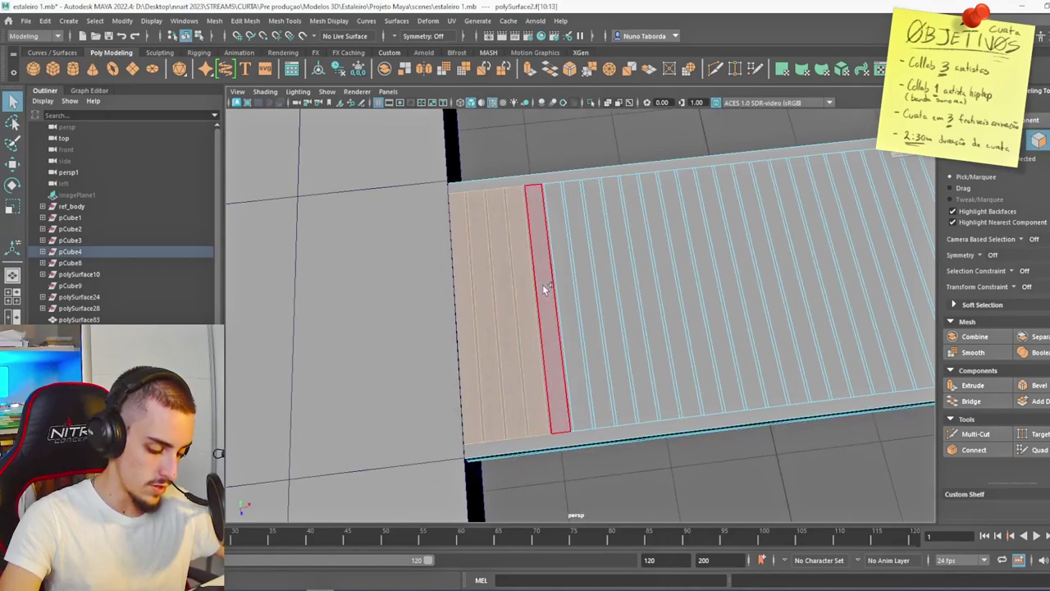
Select all the plank faces along the bridge deck and extrude them slightly upward
{"action": "left_click", "coordinate": [545, 292], "text": "shift"}
{"action": "left_click", "coordinate": [554, 315], "text": "shift"}
{"action": "left_click", "coordinate": [453, 318], "text": "shift"}
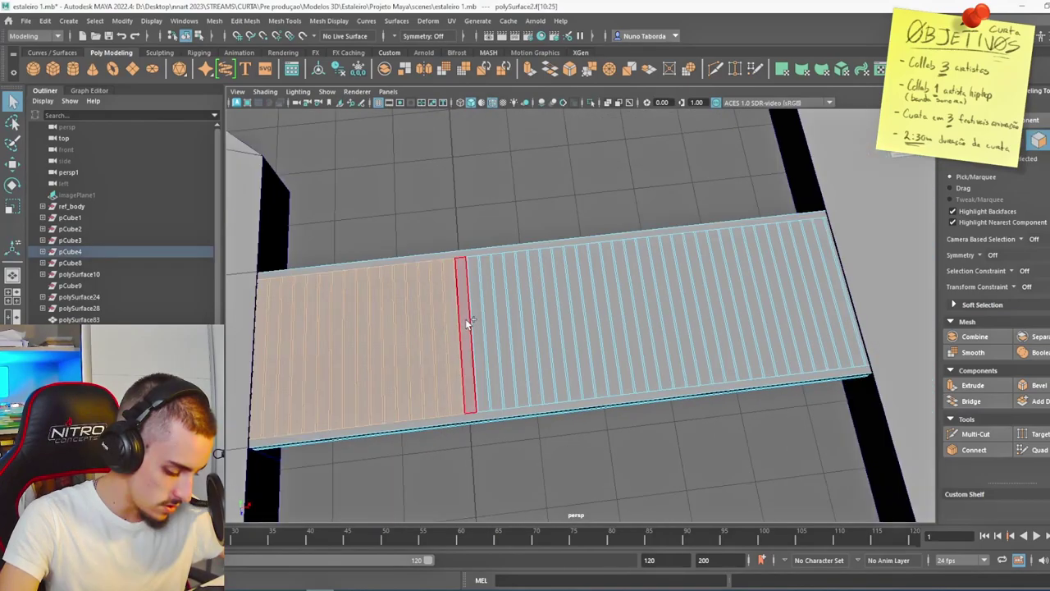
{"action": "left_click", "coordinate": [465, 319], "text": "shift"}
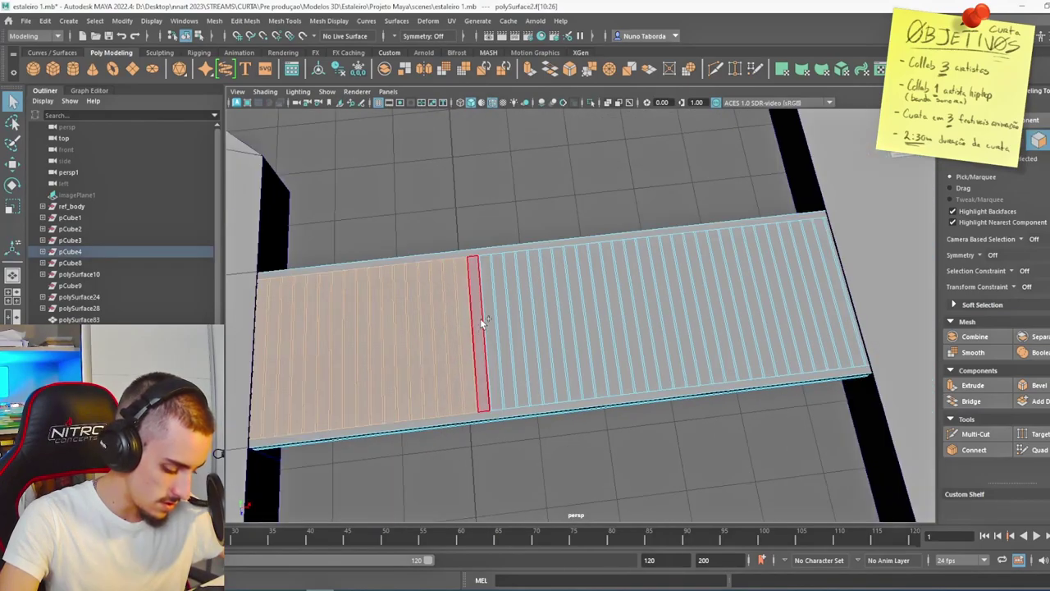
{"action": "double_click", "coordinate": [841, 295], "text": "shift"}
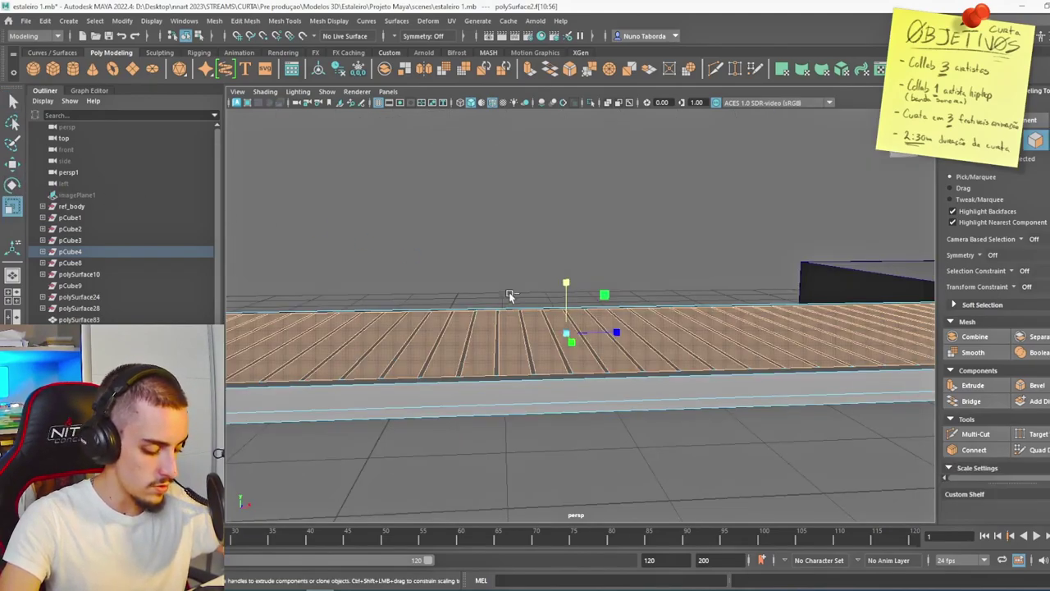
{"action": "key", "text": "ctrl+e"}
{"action": "key", "text": "w"}
{"action": "left_click_drag", "start_coordinate": [572, 275], "coordinate": [410, 291]}
Select the border strips along both sides of the bridge deck and extrude them upward
{"action": "left_click", "coordinate": [416, 337]}
{"action": "left_click_drag", "start_coordinate": [526, 369], "coordinate": [488, 399], "text": "alt"}
{"action": "left_click_drag", "start_coordinate": [607, 389], "coordinate": [500, 383], "text": "alt"}
{"action": "scroll", "coordinate": [499, 382], "scroll_direction": "down", "scroll_amount": 2}
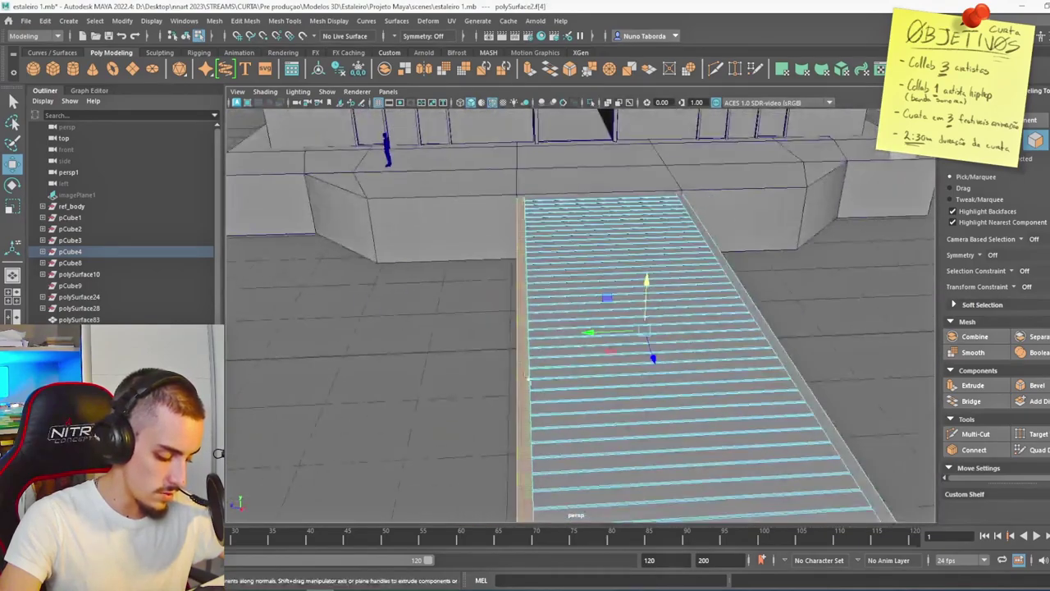
{"action": "middle_click_drag", "start_coordinate": [500, 383], "coordinate": [396, 354], "text": "alt"}
{"action": "left_click", "coordinate": [676, 349], "text": "shift"}
{"action": "left_click_drag", "start_coordinate": [377, 356], "coordinate": [494, 363], "text": "alt"}
{"action": "key", "text": "ctrl+e"}
{"action": "left_click_drag", "start_coordinate": [416, 303], "coordinate": [429, 285]}
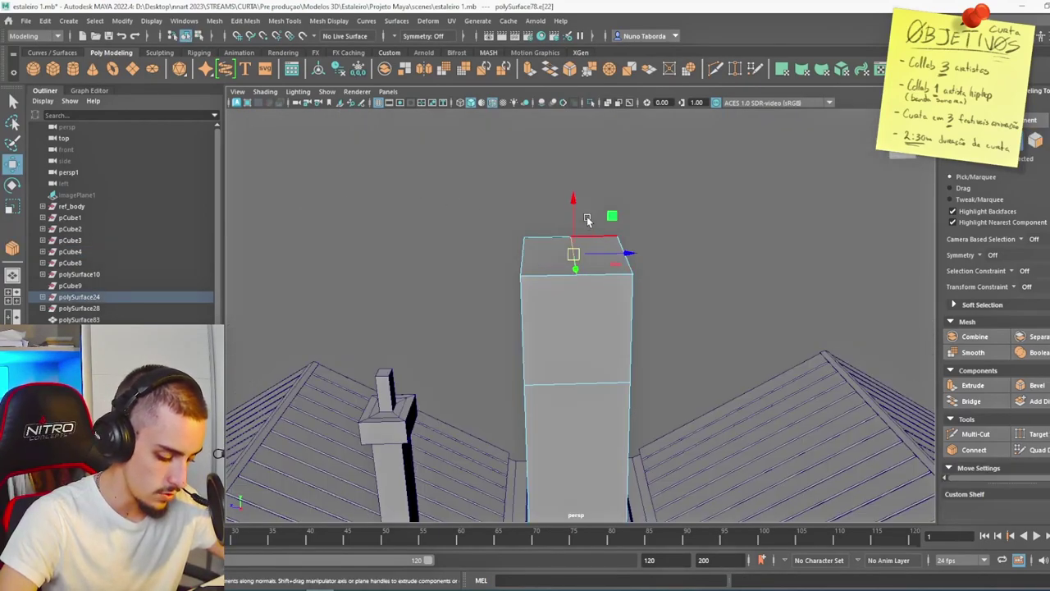
Raise the central top edge of the tower into a gable ridge and extrude the narrow side strips outward about 0.08 as eaves
{"action": "left_click_drag", "start_coordinate": [573, 200], "coordinate": [642, 210]}
{"action": "right_click_drag", "start_coordinate": [583, 241], "coordinate": [582, 274]}
{"action": "left_click", "coordinate": [541, 280]}
{"action": "left_click_drag", "start_coordinate": [541, 281], "coordinate": [451, 287], "text": "alt"}
{"action": "left_click", "coordinate": [608, 317], "text": "shift"}
{"action": "left_click_drag", "start_coordinate": [543, 322], "coordinate": [599, 331], "text": "alt"}
{"action": "left_click", "coordinate": [561, 317], "text": "shift"}
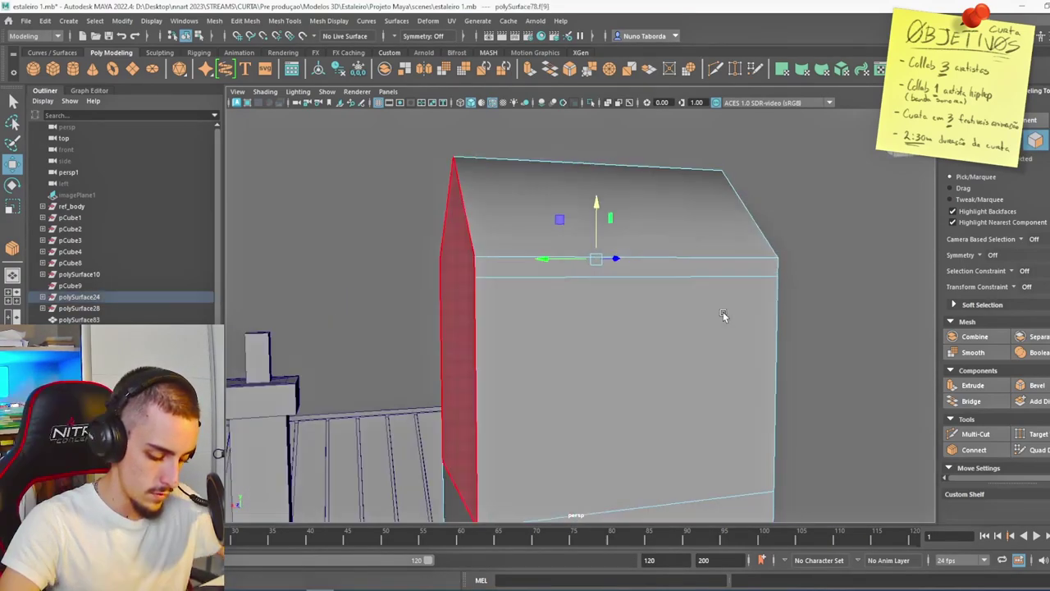
{"action": "left_click_drag", "start_coordinate": [645, 267], "coordinate": [535, 321], "text": "alt"}
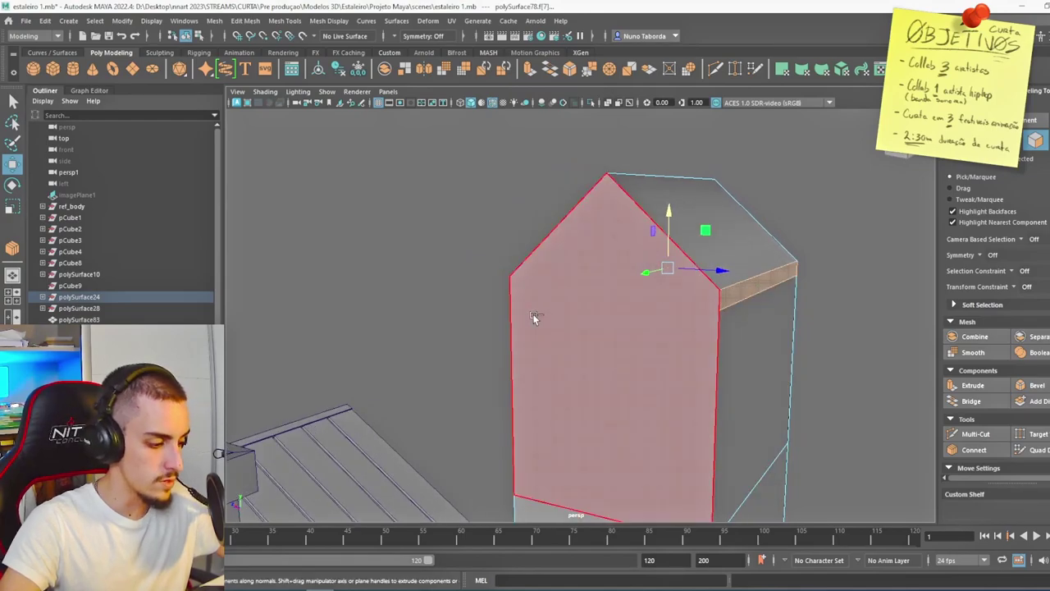
{"action": "key", "text": "ctrl+e"}
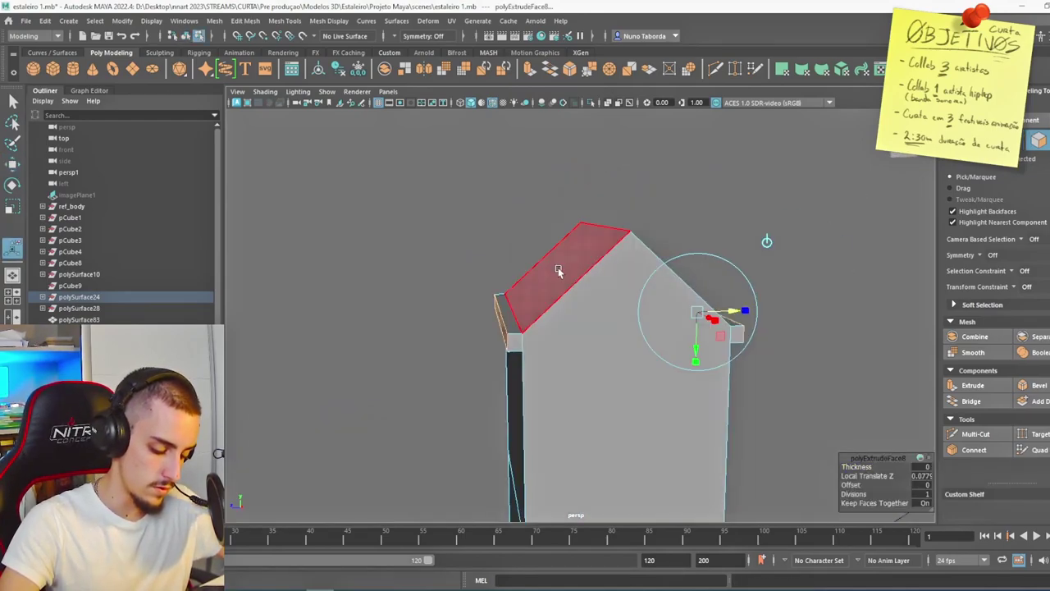
Divide the tower's roof slopes with evenly spaced edges running from ridge to eaves using Connect
{"action": "left_click", "coordinate": [558, 270]}
{"action": "left_click", "coordinate": [512, 322], "text": "shift"}
{"action": "left_click_drag", "start_coordinate": [728, 312], "coordinate": [517, 238], "text": "alt"}
{"action": "middle_click_drag", "start_coordinate": [657, 328], "coordinate": [738, 329]}
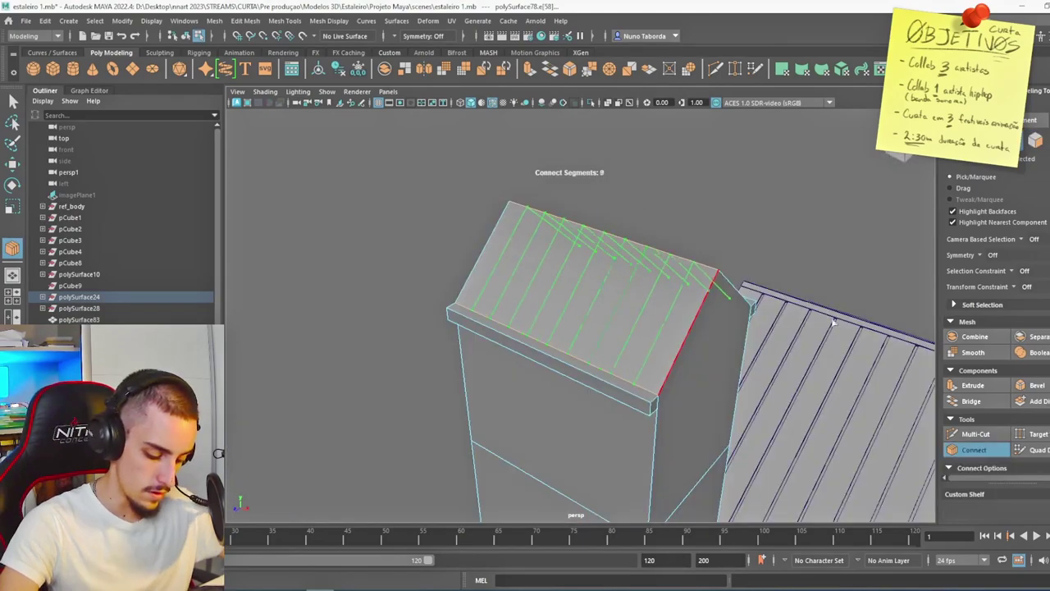
{"action": "left_click_drag", "start_coordinate": [788, 308], "coordinate": [584, 208], "text": "alt"}
{"action": "key", "text": "q"}
Bevel the dividing edges on the tower roof with a small fraction, leaving narrow strips between the panels
{"action": "right_click_drag", "start_coordinate": [583, 208], "coordinate": [599, 265], "text": "shift"}
{"action": "right_click_drag", "start_coordinate": [648, 210], "coordinate": [649, 209], "text": "shift"}
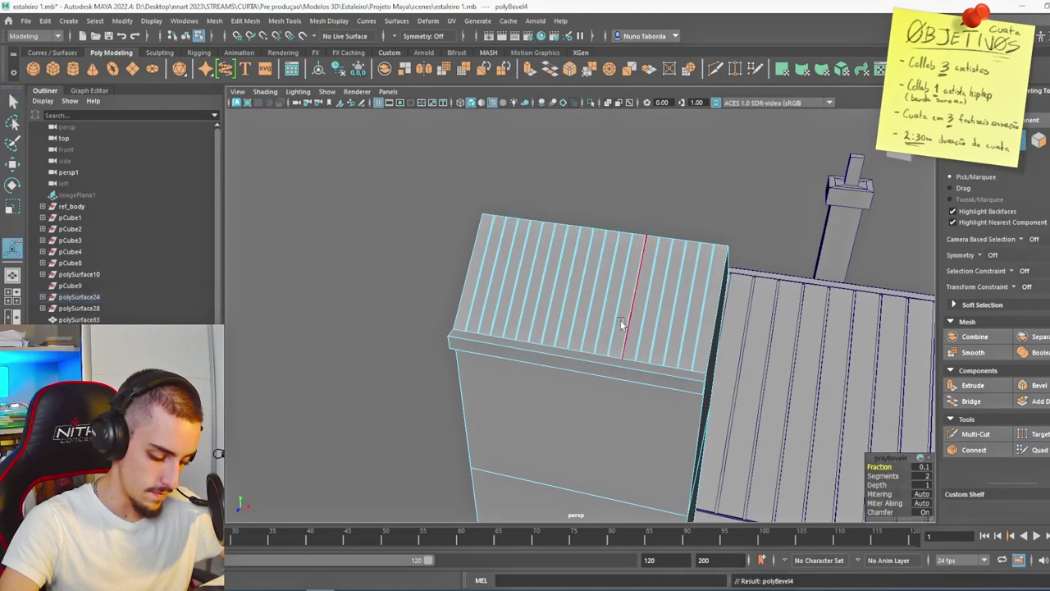
{"action": "scroll", "coordinate": [779, 369], "scroll_direction": "up", "scroll_amount": 5}
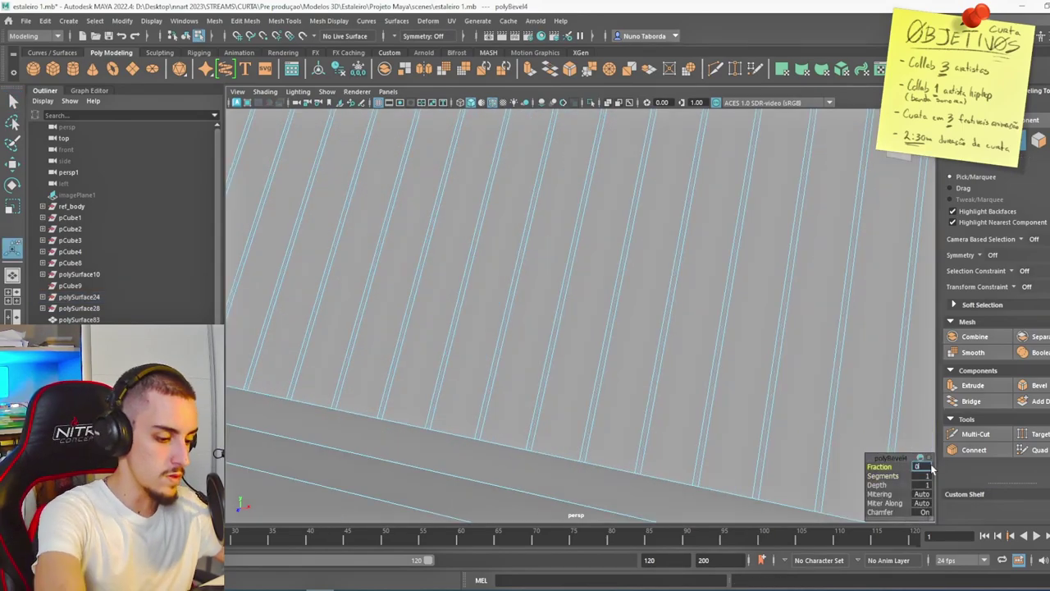
{"action": "type", "text": "5"}
{"action": "key", "text": "Return"}
Select the tower roof's panel faces between the narrow strips and raise them slightly
{"action": "scroll", "coordinate": [601, 364], "scroll_direction": "down", "scroll_amount": 6}
{"action": "scroll", "coordinate": [639, 292], "scroll_direction": "up", "scroll_amount": 3}
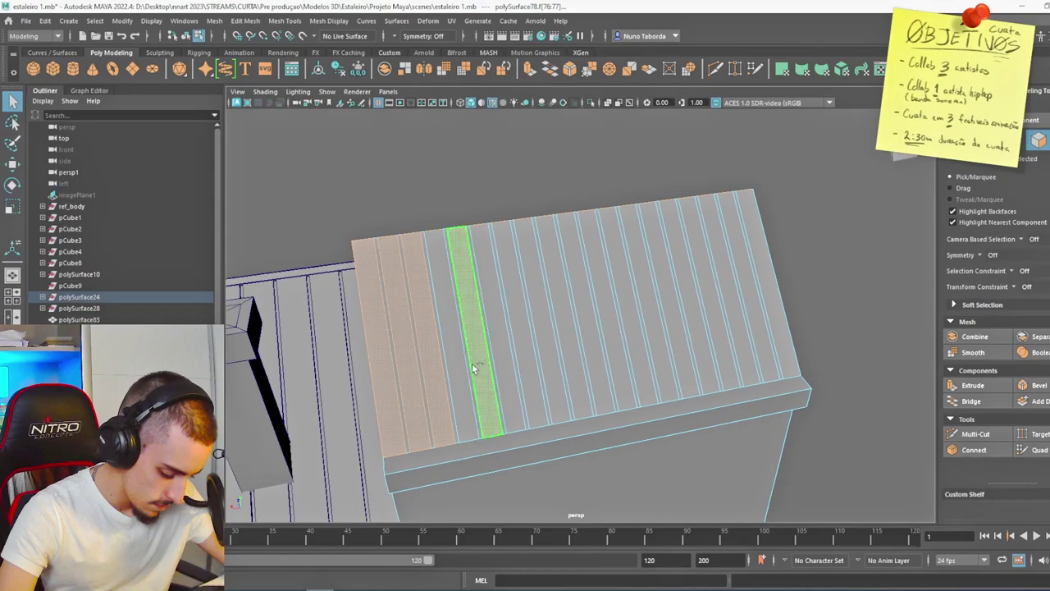
{"action": "left_click_drag", "start_coordinate": [474, 369], "coordinate": [771, 348]}
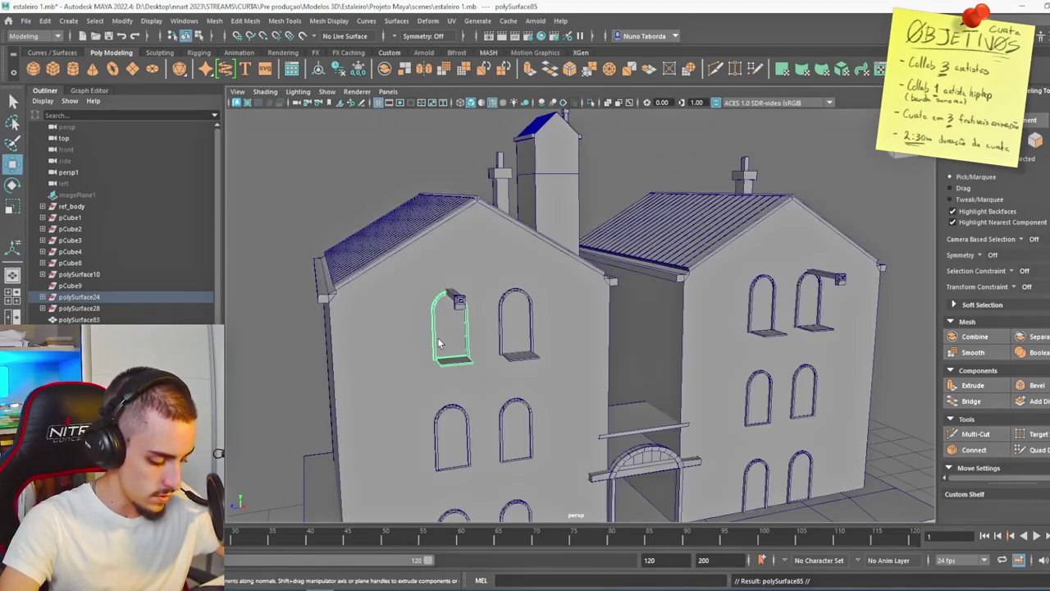
Move the duplicated arched window with its sill onto the tower's front, then scale and centre it below the gable
{"action": "key", "text": "w"}
{"action": "left_click_drag", "start_coordinate": [449, 330], "coordinate": [566, 166]}
{"action": "left_click_drag", "start_coordinate": [567, 211], "coordinate": [463, 246], "text": "alt"}
{"action": "scroll", "coordinate": [525, 247], "scroll_direction": "up", "scroll_amount": 5}
{"action": "key", "text": "r"}
{"action": "left_click_drag", "start_coordinate": [576, 260], "coordinate": [568, 251], "text": "alt"}
{"action": "left_click_drag", "start_coordinate": [505, 212], "coordinate": [571, 257], "text": "alt"}
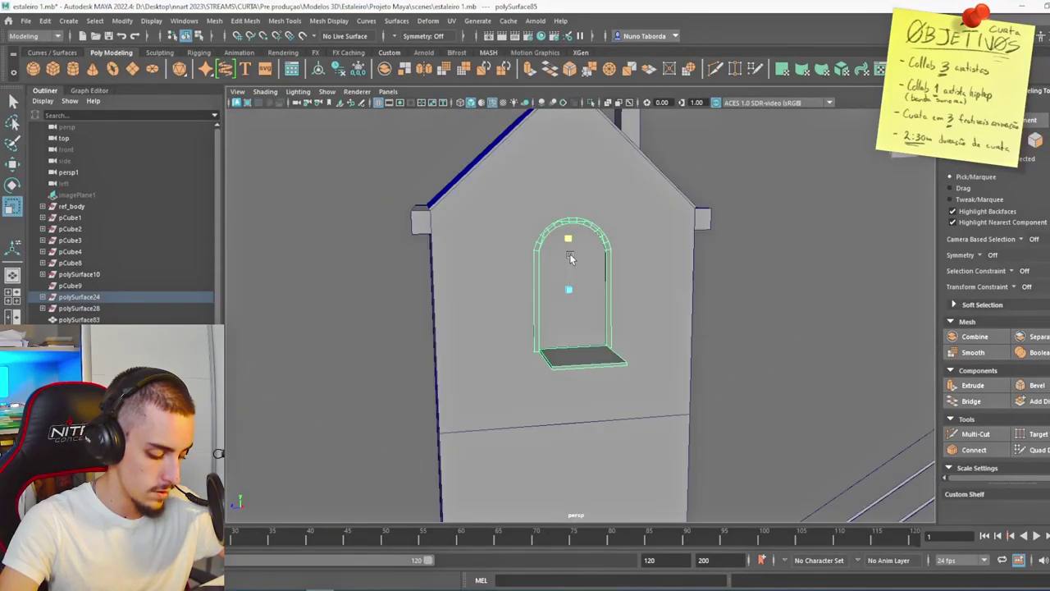
{"action": "key", "text": "w"}
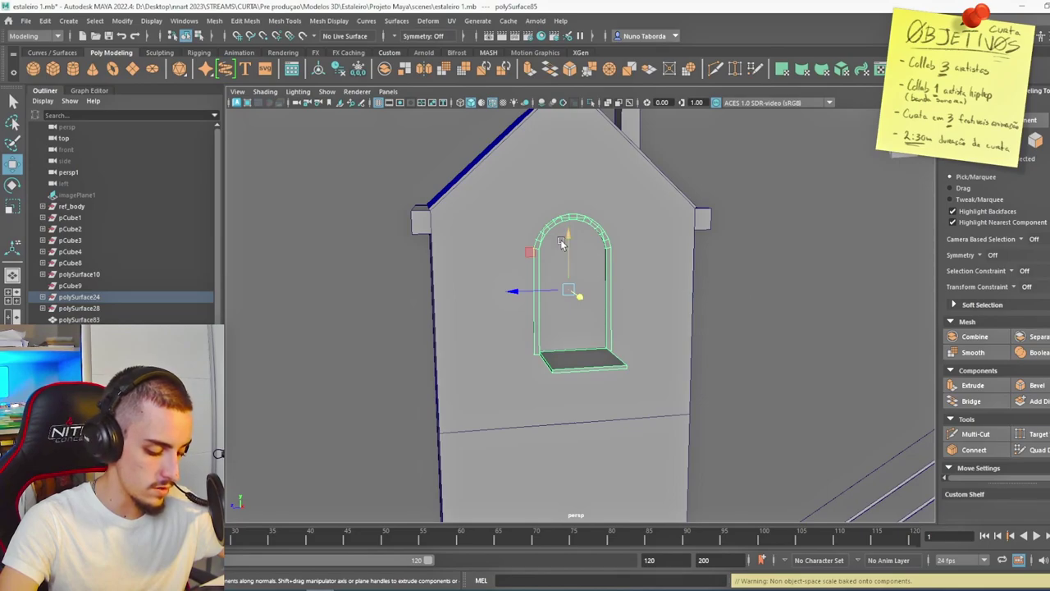
{"action": "left_click", "coordinate": [720, 287]}
Extrude the horizontal band of faces around the tower below the window with a thickness of 0.1
{"action": "right_click", "coordinate": [633, 288]}
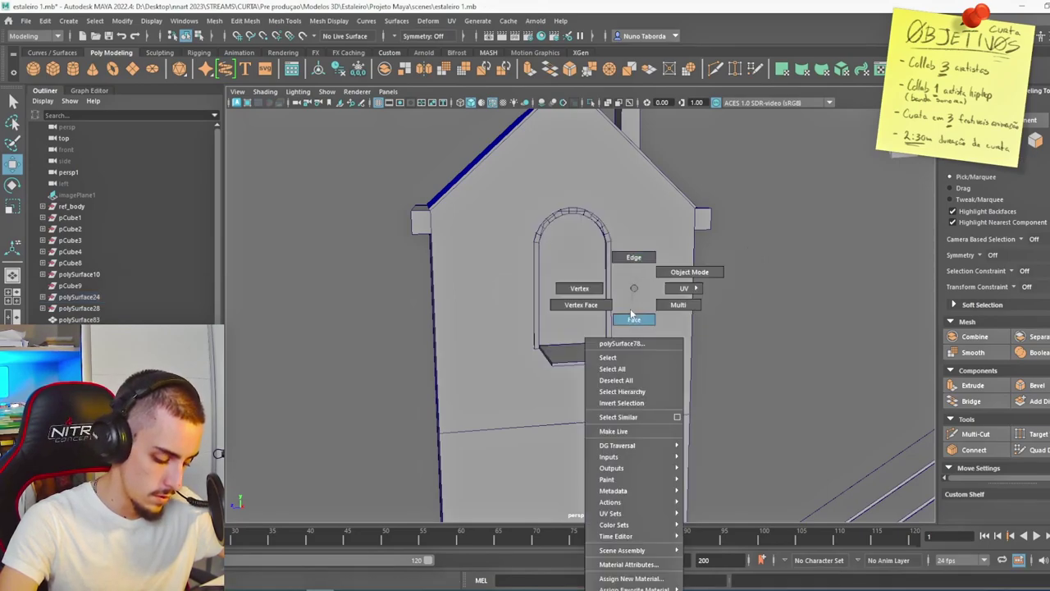
{"action": "right_click_drag", "start_coordinate": [631, 311], "coordinate": [633, 319]}
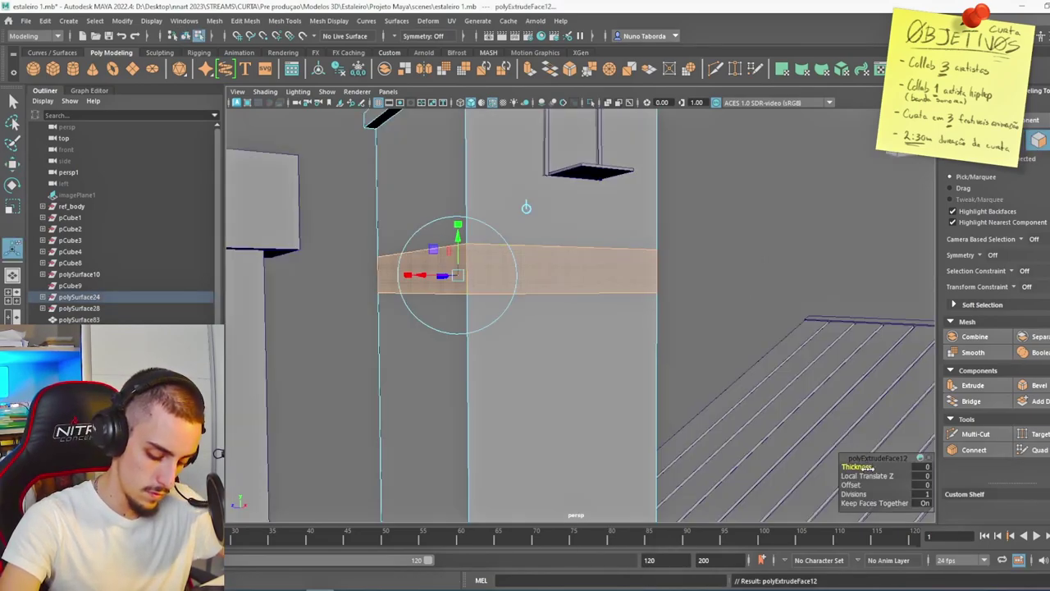
{"action": "type", "text": "0.1"}
{"action": "key", "text": "Return"}
{"action": "mouse_move", "coordinate": [722, 328]}
{"action": "left_mouse_down", "text": "alt"}
{"action": "mouse_move", "coordinate": [733, 335]}
{"action": "mouse_move", "coordinate": [725, 322]}
{"action": "left_mouse_up", "text": "alt"}
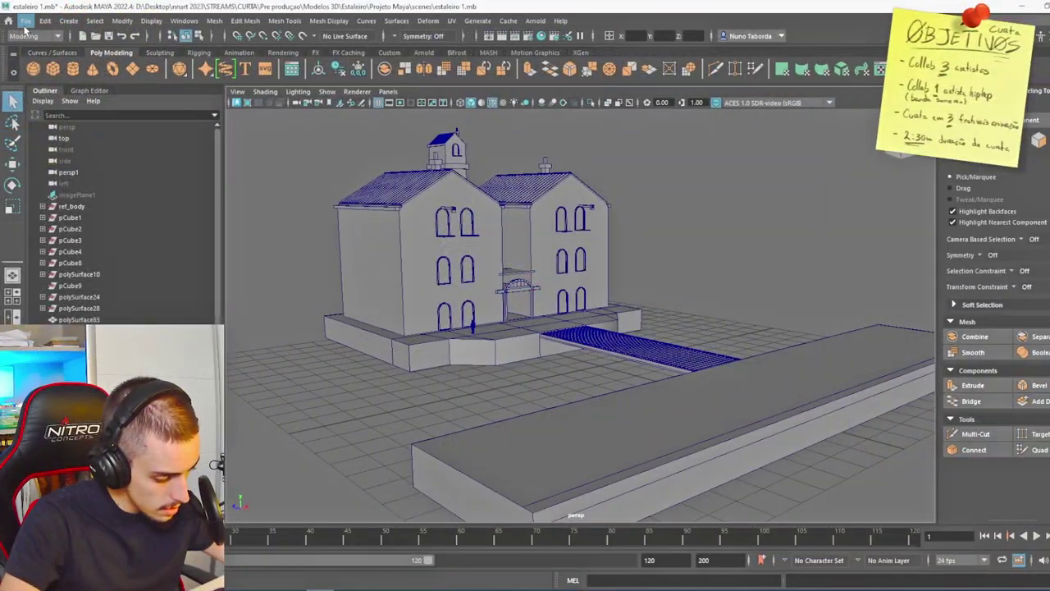
Import the King George V class battleship model, raise it and move it alongside the long pier slab
{"action": "left_click", "coordinate": [25, 20]}
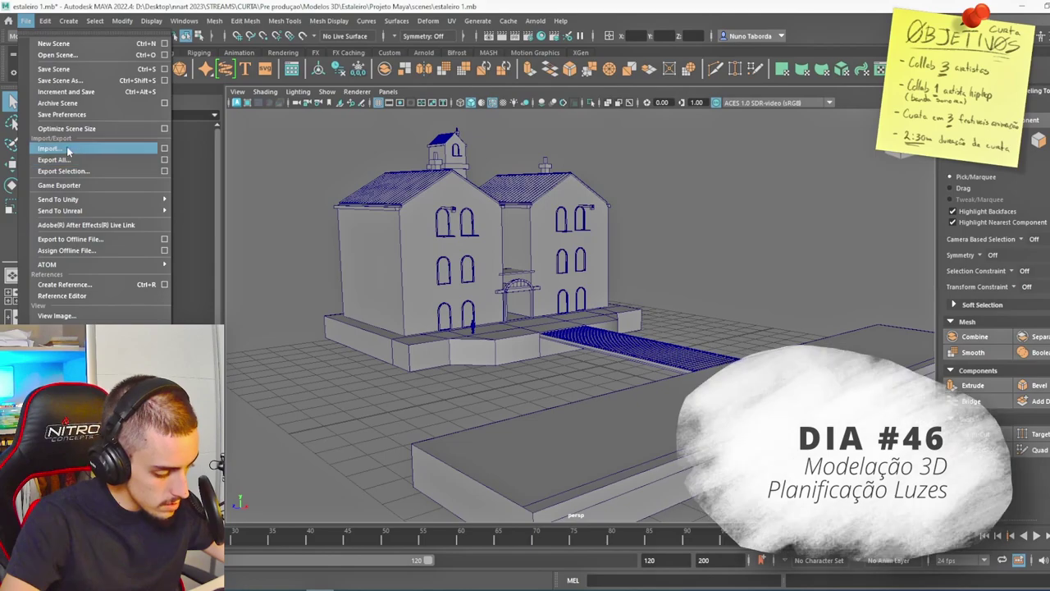
{"action": "left_click", "coordinate": [65, 149]}
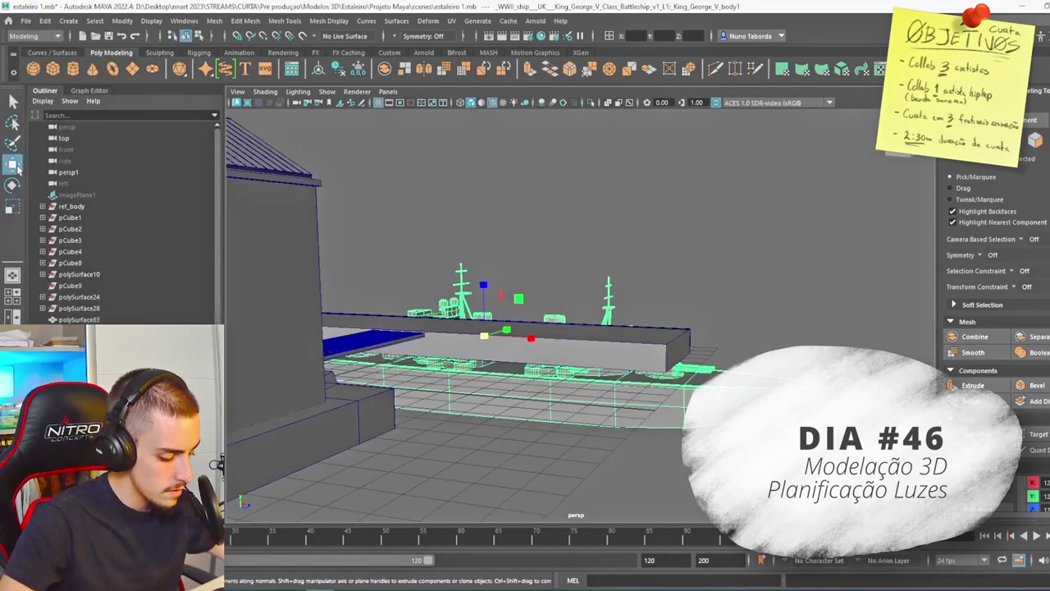
{"action": "key", "text": "w"}
{"action": "left_click_drag", "start_coordinate": [483, 284], "coordinate": [482, 204]}
{"action": "left_click_drag", "start_coordinate": [615, 277], "coordinate": [681, 355], "text": "alt"}
{"action": "left_click_drag", "start_coordinate": [661, 226], "coordinate": [666, 226]}
{"action": "left_click_drag", "start_coordinate": [666, 225], "coordinate": [715, 230]}
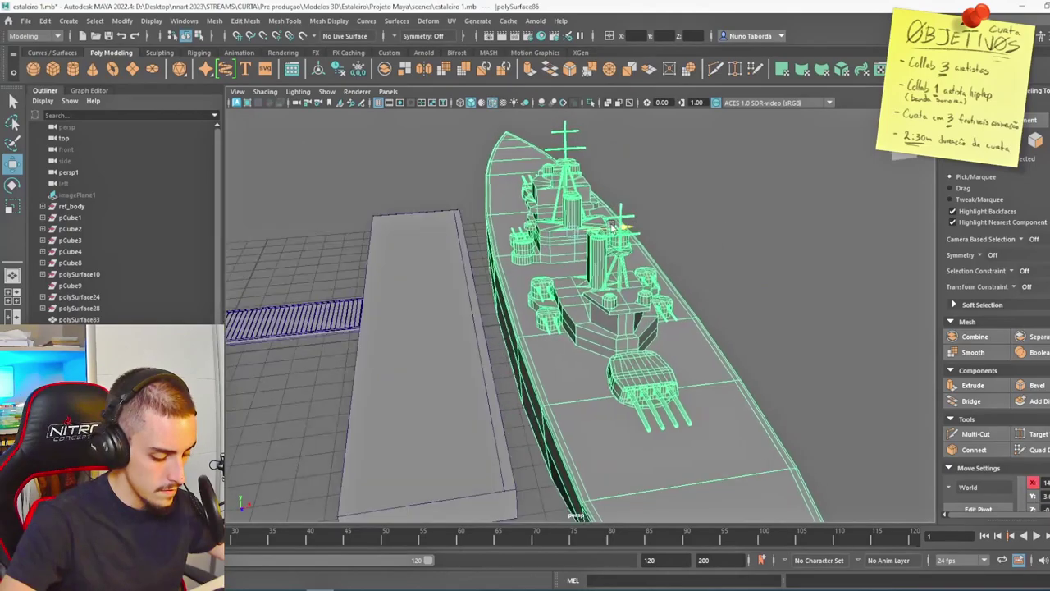
Move the battleship sideways along its width to widen the gap between its hull and the long pier slab
{"action": "left_click_drag", "start_coordinate": [612, 228], "coordinate": [641, 229]}
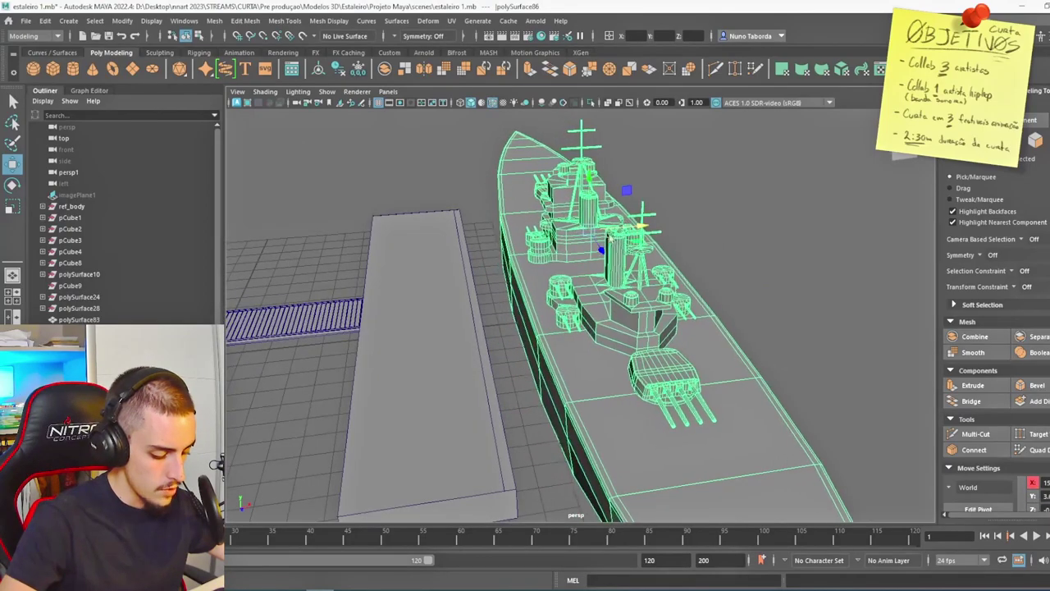
{"action": "left_click", "coordinate": [464, 221]}
{"action": "right_click_drag", "start_coordinate": [462, 223], "coordinate": [551, 192], "text": "alt"}
{"action": "left_click_drag", "start_coordinate": [552, 193], "coordinate": [605, 308], "text": "alt"}
{"action": "left_click", "coordinate": [605, 308]}
{"action": "right_click_drag", "start_coordinate": [604, 309], "coordinate": [481, 300], "text": "alt"}
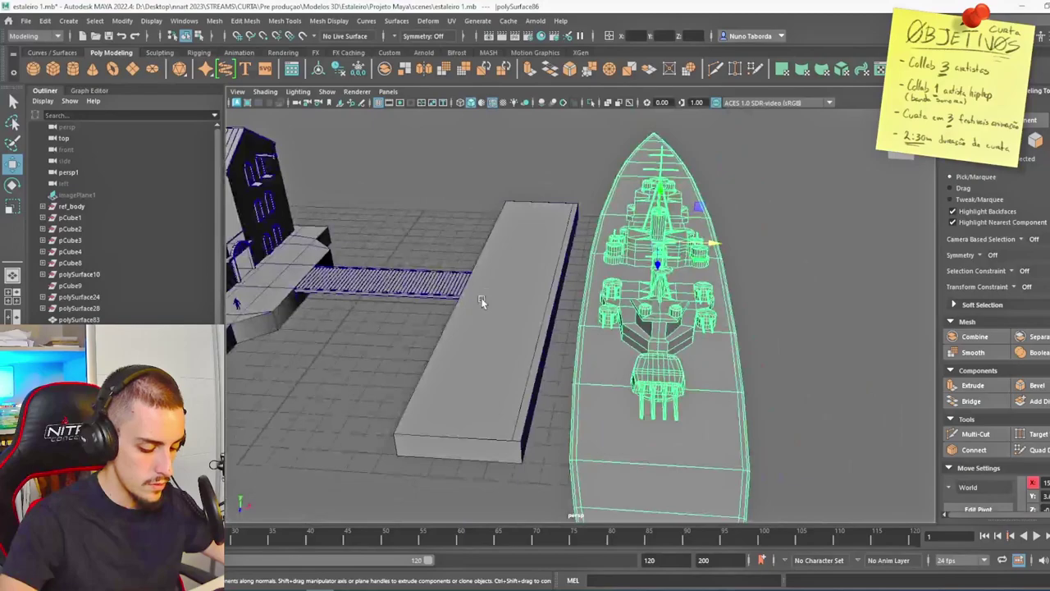
{"action": "left_click_drag", "start_coordinate": [699, 241], "coordinate": [718, 243]}
{"action": "left_click_drag", "start_coordinate": [636, 307], "coordinate": [683, 252], "text": "alt"}
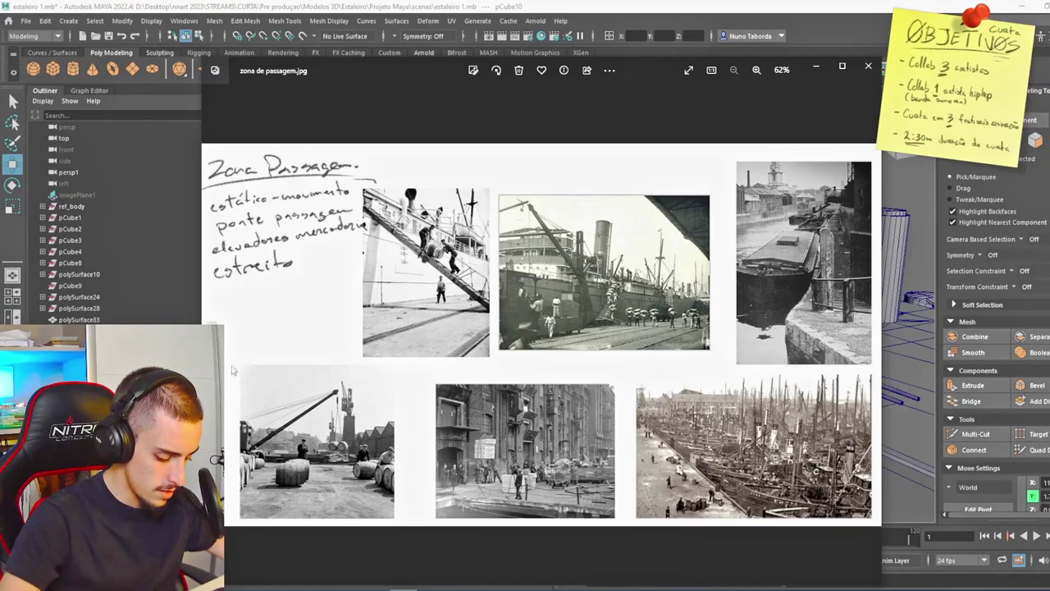
Consult the zona de passagem.jpg reference, then divide the gangplank with evenly spaced crosswise edges and bevel them into narrow gaps
{"action": "left_click", "coordinate": [841, 69]}
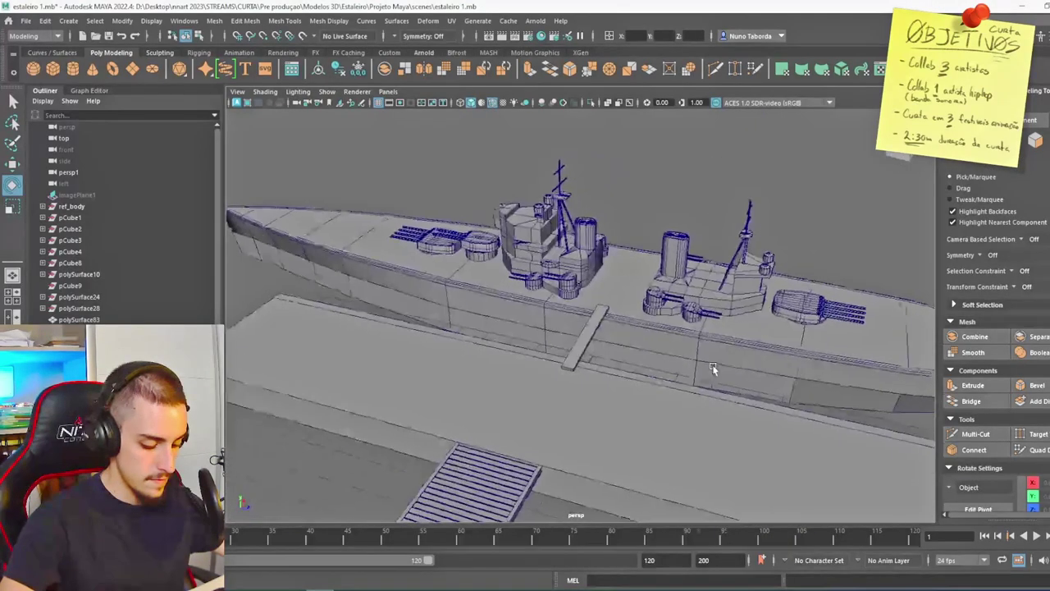
{"action": "left_click_drag", "start_coordinate": [712, 365], "coordinate": [460, 388], "text": "alt"}
{"action": "left_click", "coordinate": [460, 389]}
{"action": "left_click_drag", "start_coordinate": [555, 269], "coordinate": [594, 279], "text": "alt"}
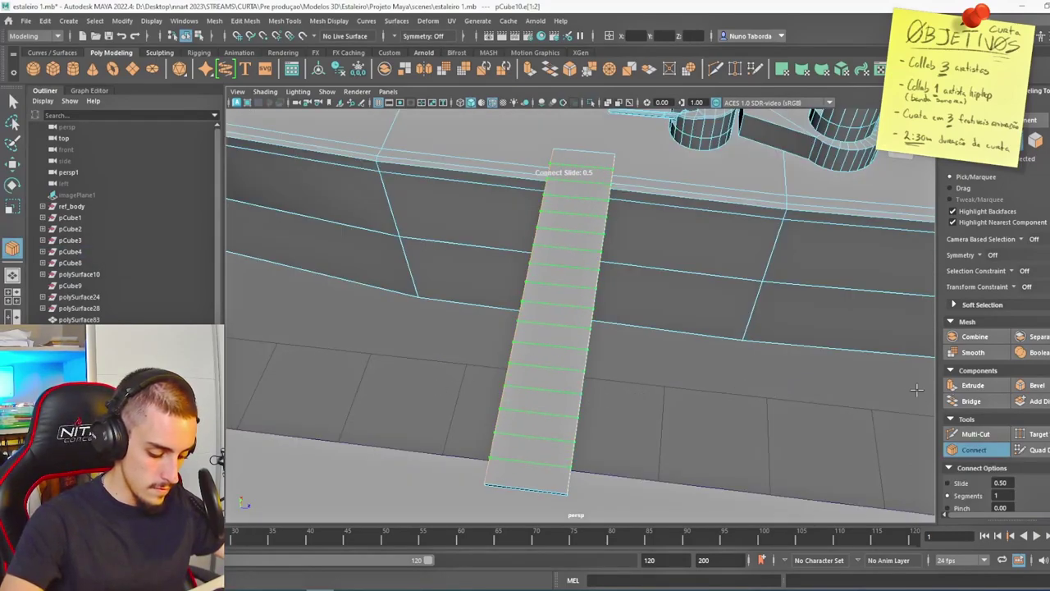
{"action": "key", "text": "w"}
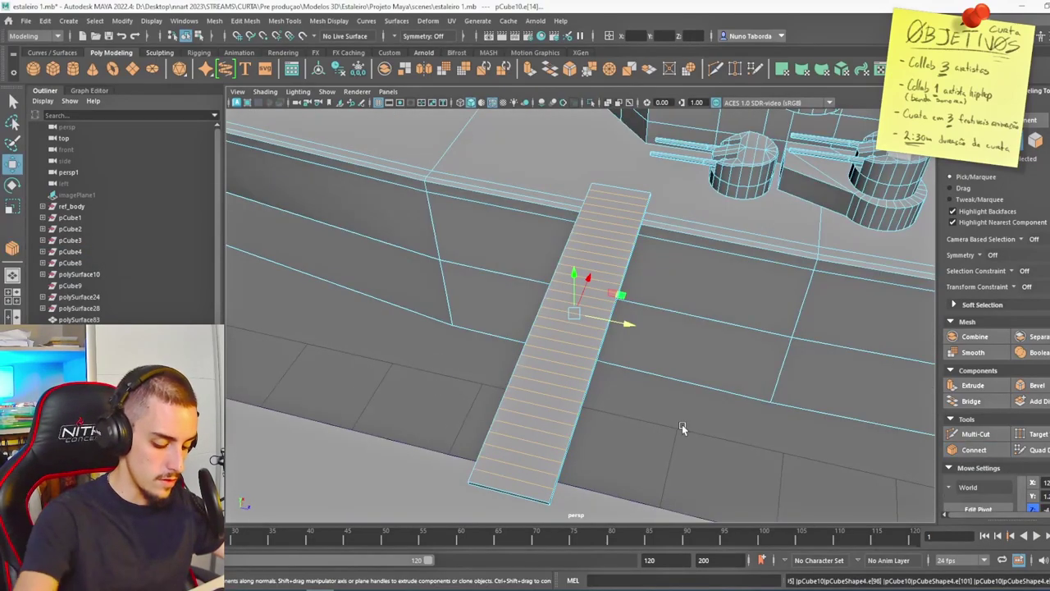
{"action": "left_click_drag", "start_coordinate": [683, 429], "coordinate": [659, 324], "text": "alt"}
{"action": "right_click_drag", "start_coordinate": [672, 367], "coordinate": [714, 366], "text": "shift"}
Select the gangplank's plank faces between the narrow gaps and extrude them slightly in thickness
{"action": "left_click", "coordinate": [609, 347], "text": "shift"}
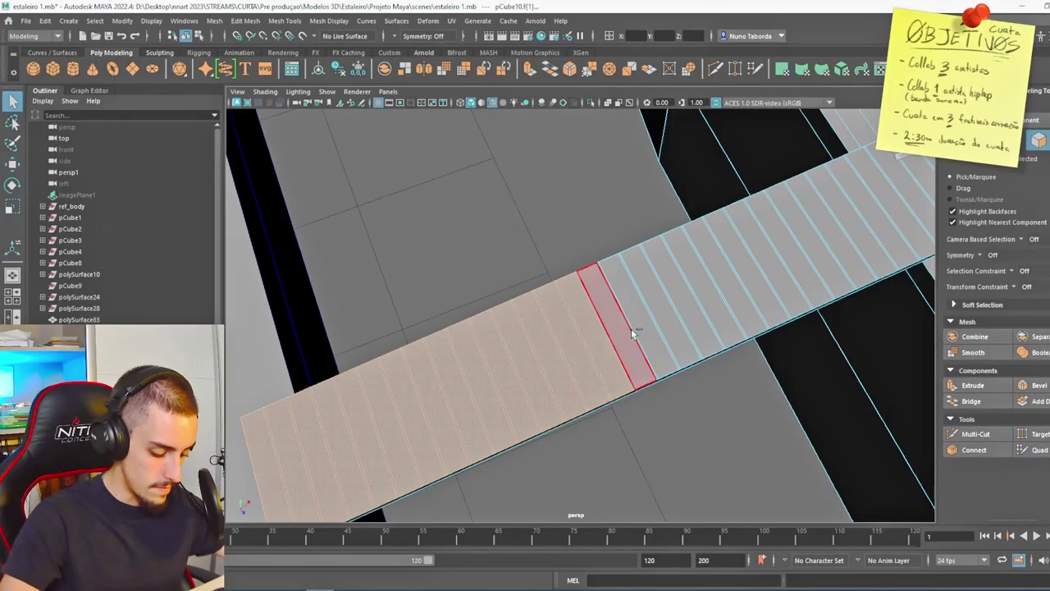
{"action": "left_click", "coordinate": [628, 343], "text": "shift"}
{"action": "left_click", "coordinate": [646, 330], "text": "shift"}
{"action": "left_click", "coordinate": [673, 323], "text": "shift"}
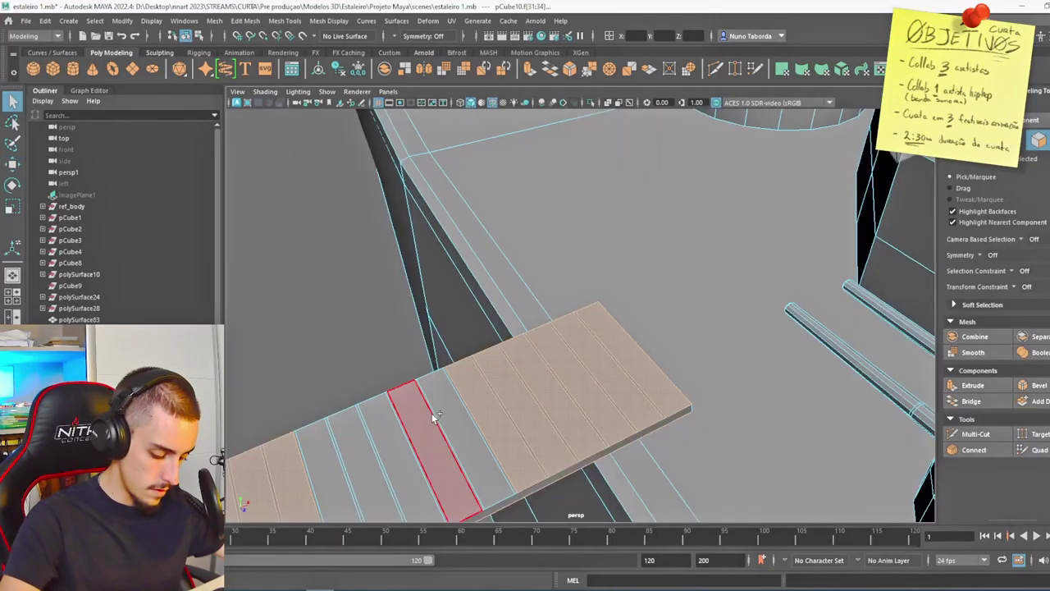
{"action": "left_click", "coordinate": [444, 417], "text": "shift"}
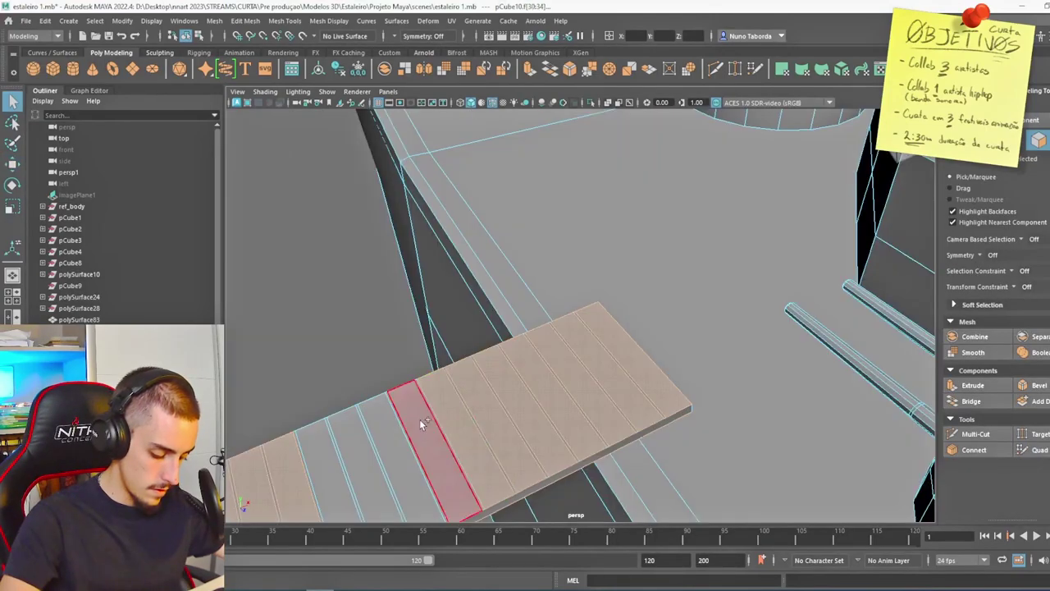
{"action": "left_click", "coordinate": [418, 420], "text": "shift"}
{"action": "left_click", "coordinate": [371, 427], "text": "shift"}
{"action": "left_click", "coordinate": [369, 428]}
{"action": "scroll", "coordinate": [315, 435], "scroll_direction": "up", "scroll_amount": 3}
{"action": "key", "text": "ctrl+e"}
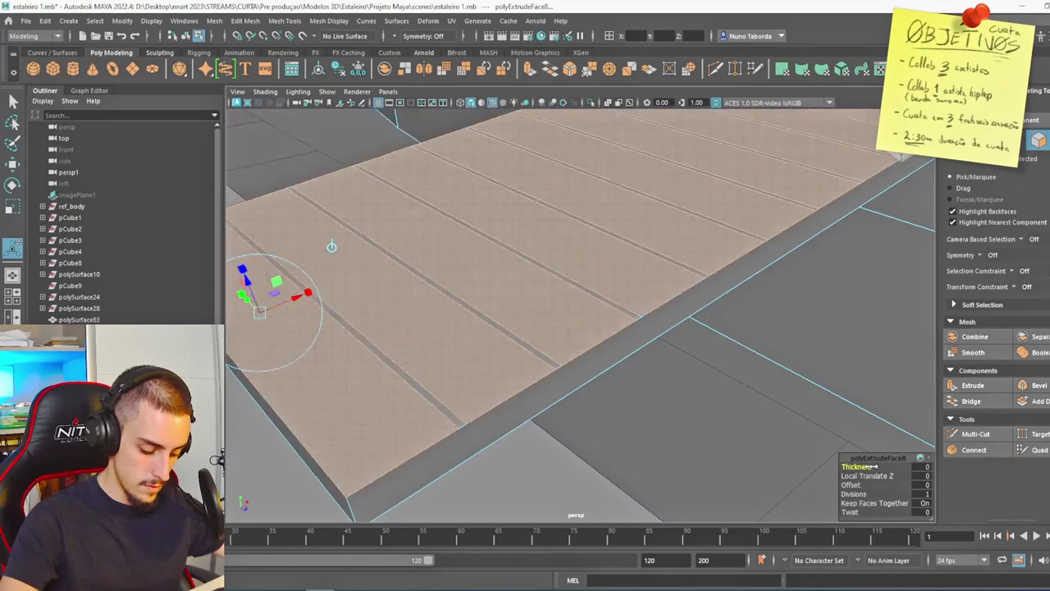
{"action": "left_click_drag", "start_coordinate": [872, 466], "coordinate": [924, 470]}
{"action": "type", "text": "0."}
{"action": "key", "text": "Return"}
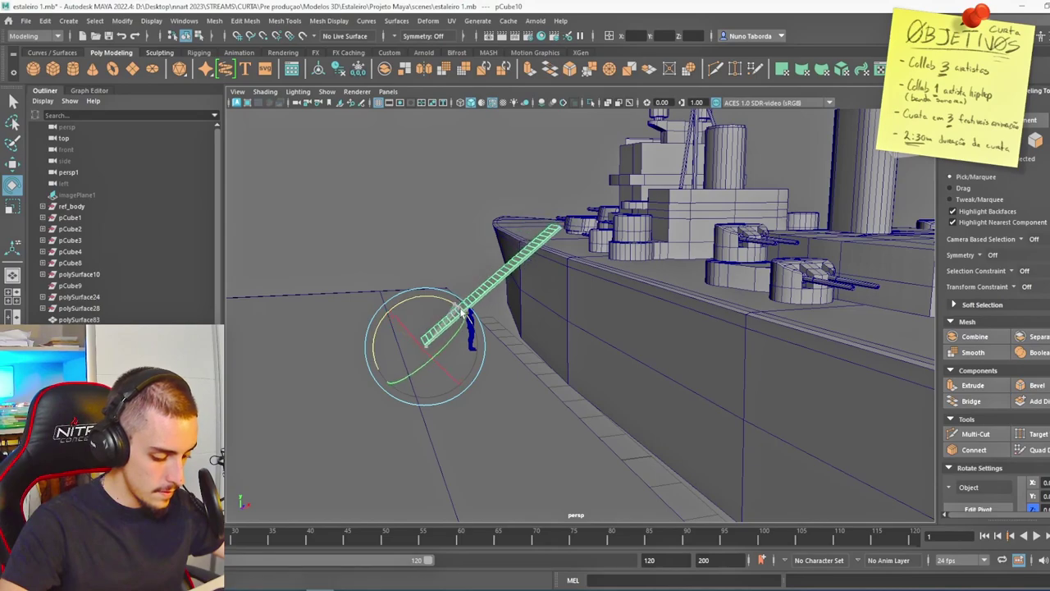
Rotate the planked gangplank slightly to adjust its slope between the pier and the battleship's deck
{"action": "left_click_drag", "start_coordinate": [460, 311], "coordinate": [464, 311]}
{"action": "left_click_drag", "start_coordinate": [593, 297], "coordinate": [579, 297], "text": "alt"}
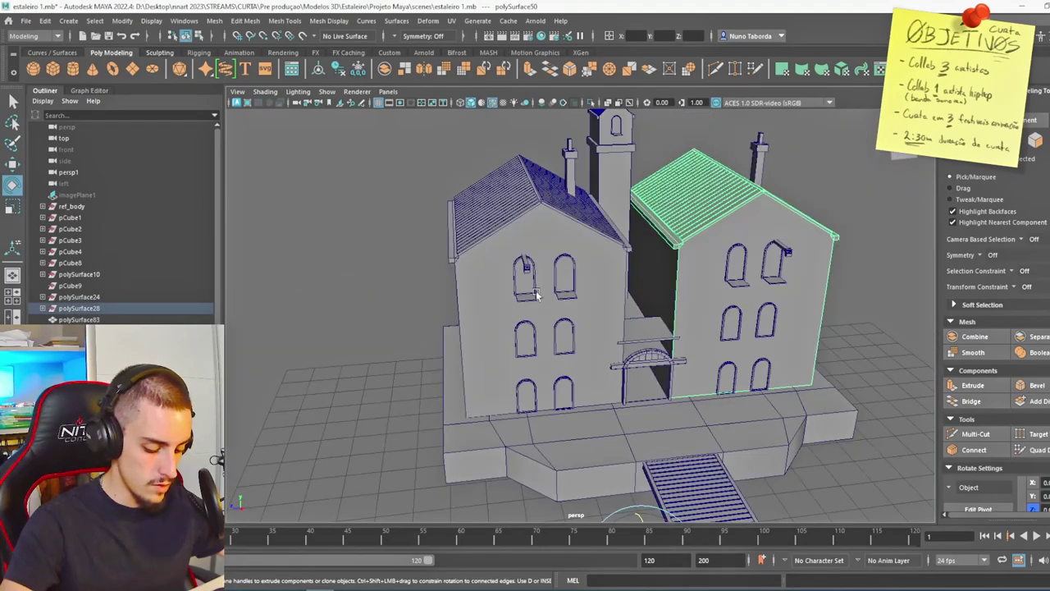
Duplicate the outer gabled house with its windows and chimney and move the copy clear of the platform
{"action": "left_click", "coordinate": [529, 287]}
{"action": "left_click", "coordinate": [486, 288]}
{"action": "left_click_drag", "start_coordinate": [519, 172], "coordinate": [399, 286], "text": "alt"}
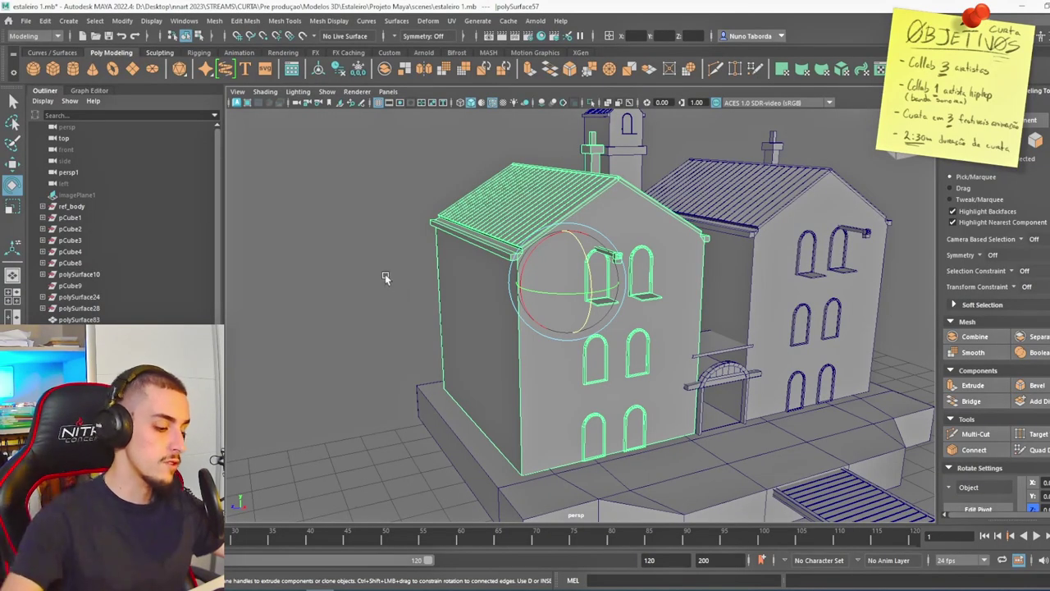
{"action": "key", "text": "w"}
{"action": "scroll", "coordinate": [642, 295], "scroll_direction": "down", "scroll_amount": 3}
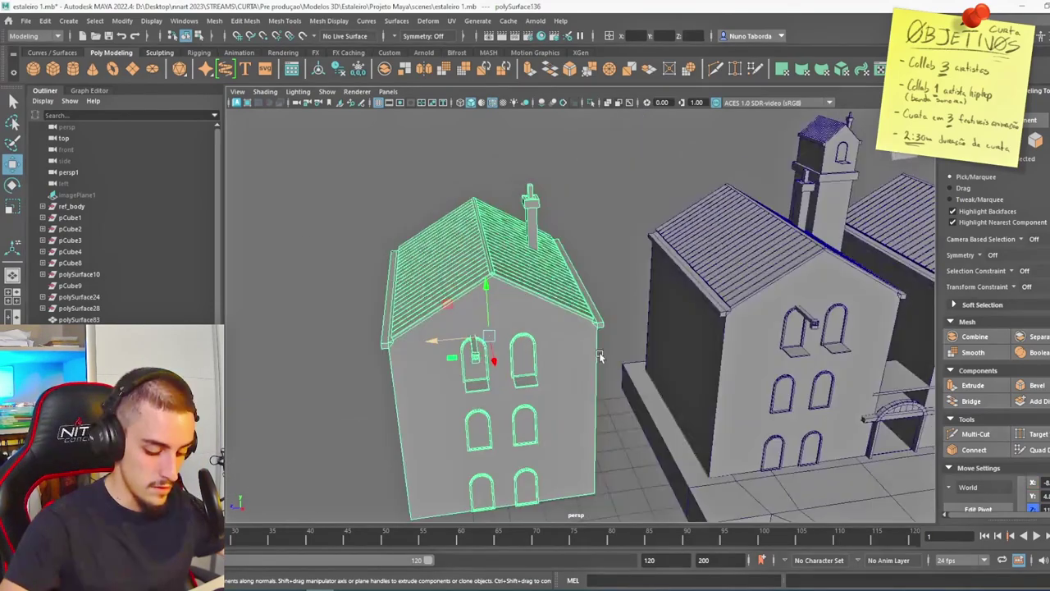
Inset the roofless house copy's wall faces individually with an offset of 0.2 and delete the inner faces to leave an open frame
{"action": "left_click_drag", "start_coordinate": [593, 368], "coordinate": [655, 371], "text": "alt"}
{"action": "key", "text": "F11"}
{"action": "left_click_drag", "start_coordinate": [514, 324], "coordinate": [526, 300], "text": "alt"}
{"action": "left_click_drag", "start_coordinate": [465, 215], "coordinate": [712, 297]}
{"action": "left_click", "coordinate": [634, 351], "text": "ctrl"}
{"action": "left_click_drag", "start_coordinate": [517, 363], "coordinate": [590, 369], "text": "alt"}
{"action": "left_click", "coordinate": [590, 370], "text": "ctrl"}
{"action": "left_click_drag", "start_coordinate": [775, 364], "coordinate": [508, 353], "text": "alt"}
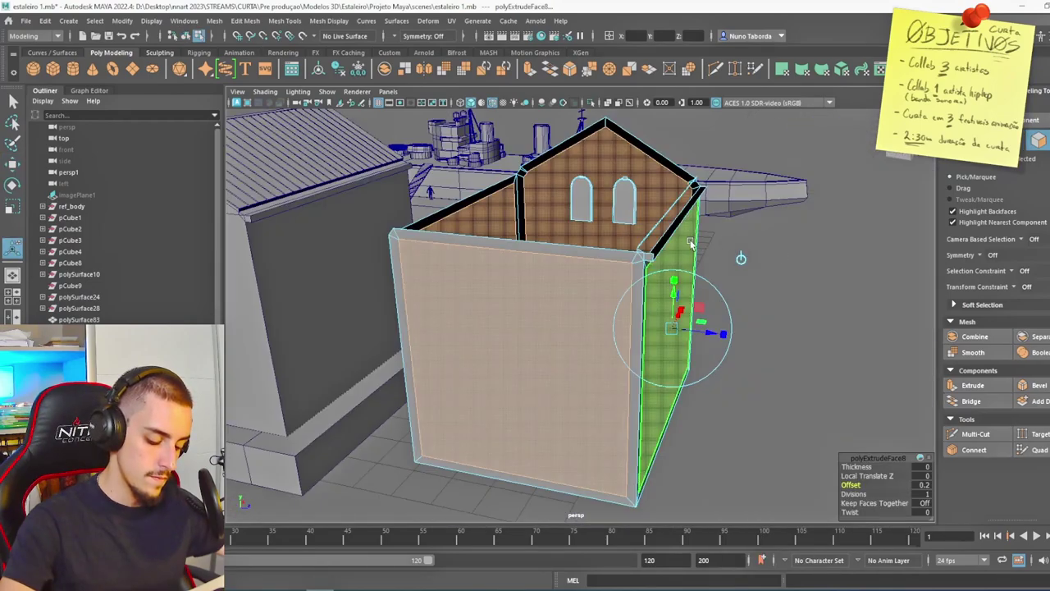
{"action": "key", "text": "Delete"}
{"action": "left_click_drag", "start_coordinate": [738, 262], "coordinate": [721, 285], "text": "alt"}
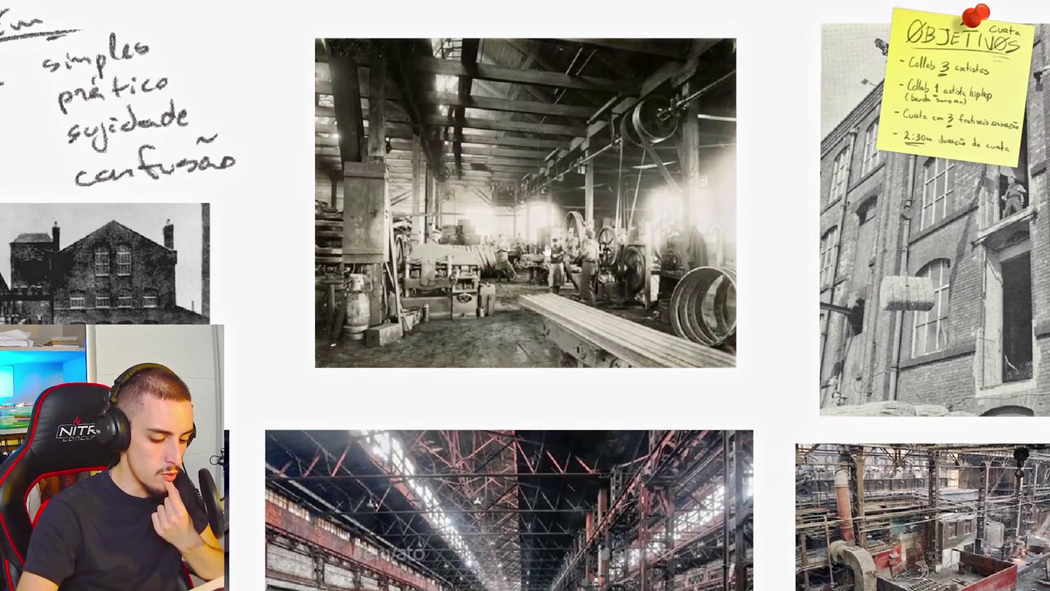
Examine the timber workshop interior and brick warehouse hoist photos on the reference board
{"action": "left_click_drag", "start_coordinate": [962, 235], "coordinate": [908, 233]}
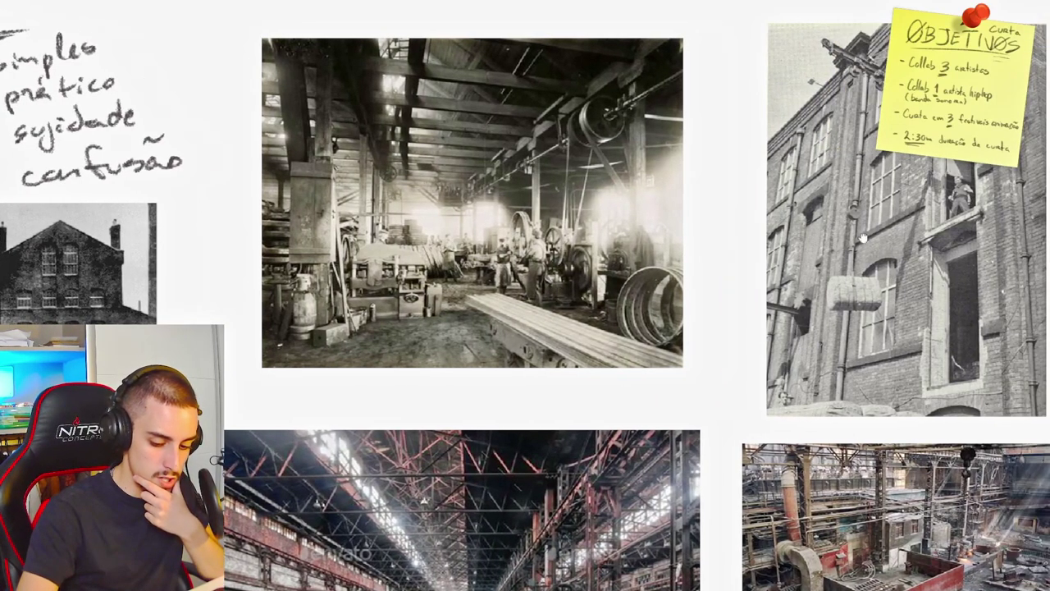
{"action": "scroll", "coordinate": [551, 297], "scroll_direction": "up", "scroll_amount": 5}
{"action": "left_click_drag", "start_coordinate": [734, 244], "coordinate": [757, 241]}
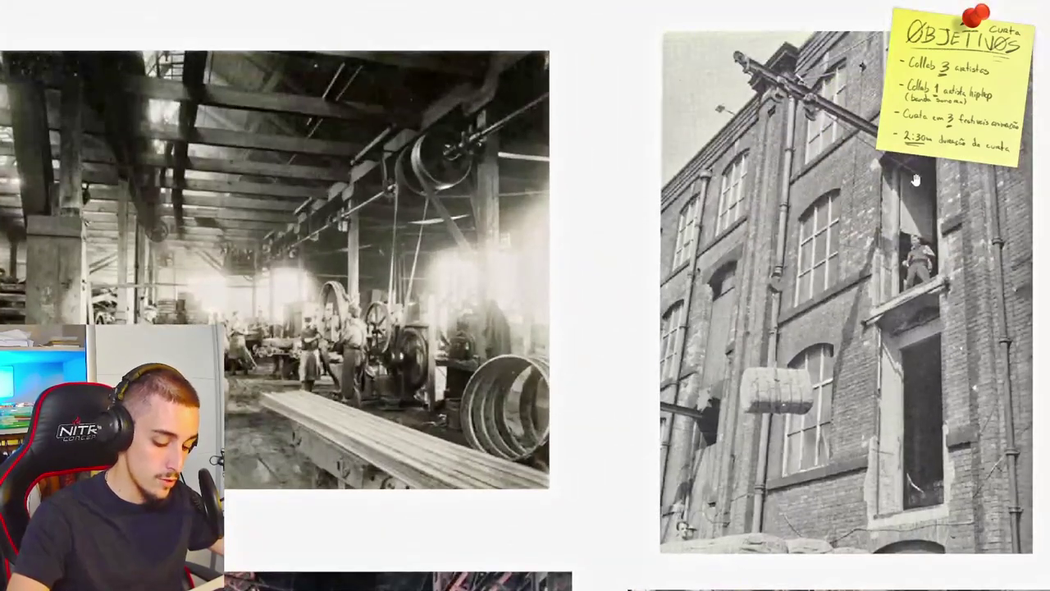
{"action": "mouse_move", "coordinate": [945, 215]}
{"action": "left_mouse_down"}
{"action": "mouse_move", "coordinate": [945, 192]}
{"action": "mouse_move", "coordinate": [945, 213]}
{"action": "left_mouse_up"}
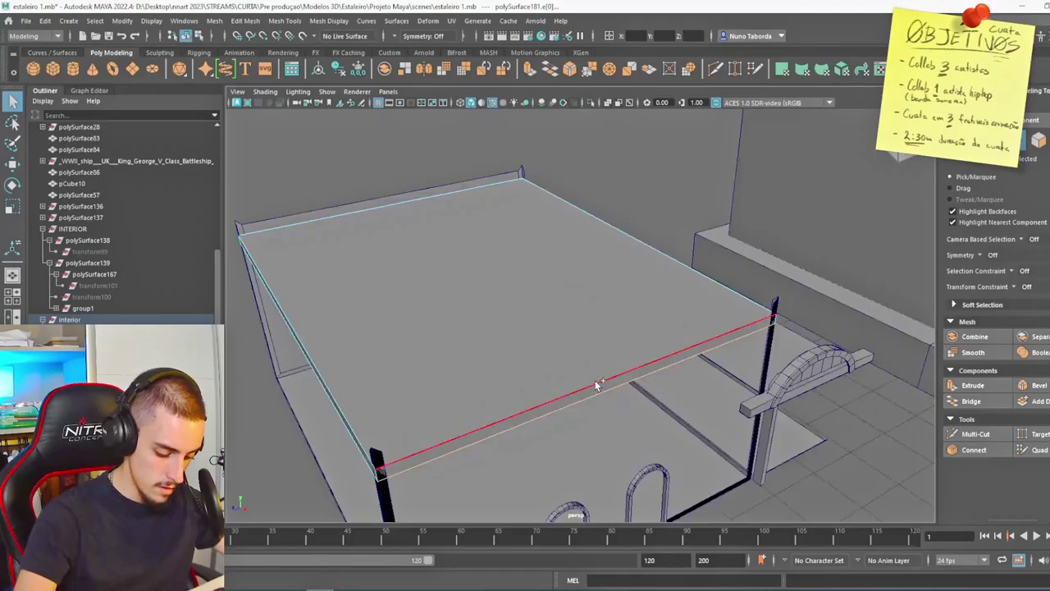
Connect the ceiling slab's opposite edges with evenly spaced segments and bevel the new edges with a fraction of 0.3
{"action": "left_click", "coordinate": [402, 204], "text": "shift"}
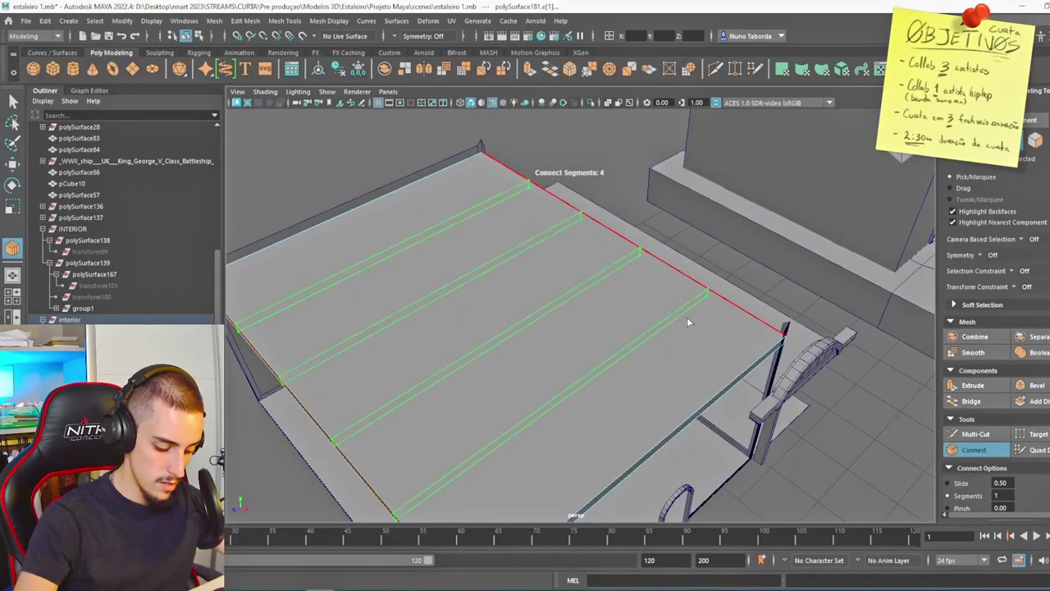
{"action": "middle_click_drag", "start_coordinate": [686, 318], "coordinate": [710, 317]}
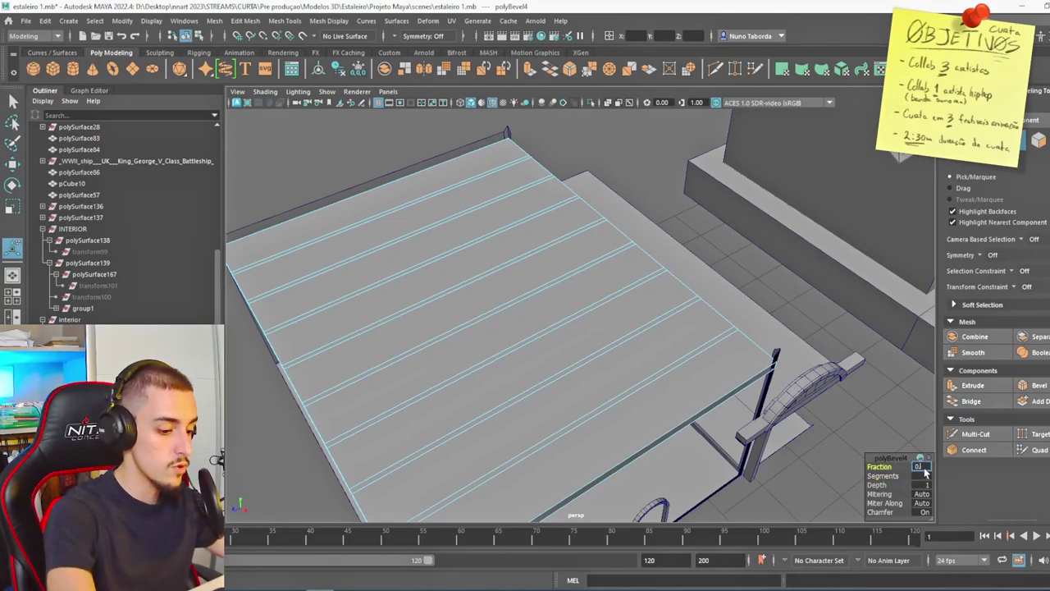
{"action": "left_click", "coordinate": [926, 468]}
{"action": "type", "text": "0.3"}
{"action": "key", "text": "Return"}
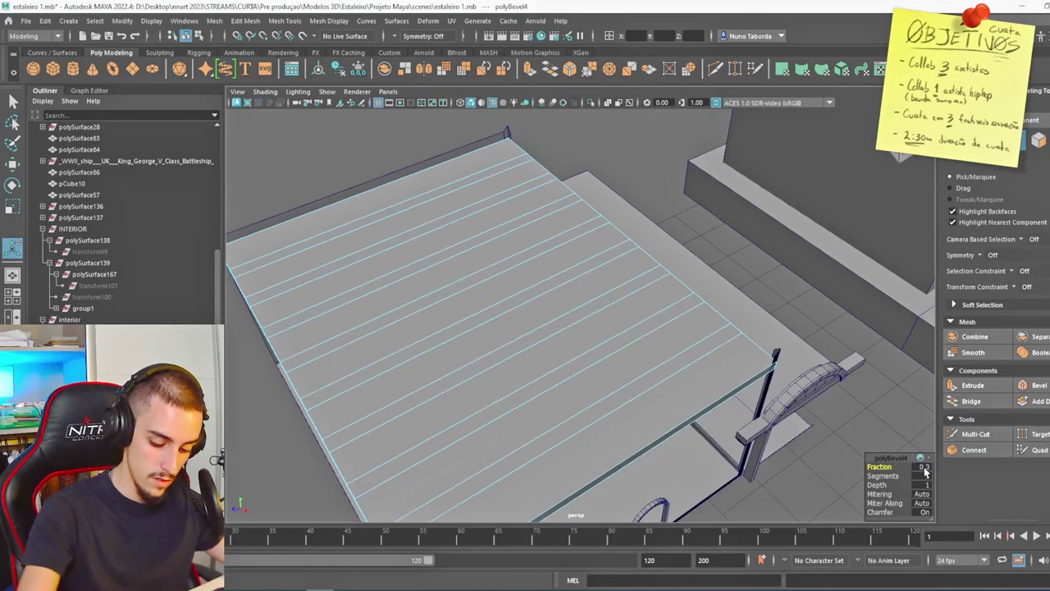
Select the ceiling slab's wide panel faces on both upper and lower sides and delete them, keeping the narrow strips for beams
{"action": "left_click", "coordinate": [371, 329], "text": "shift"}
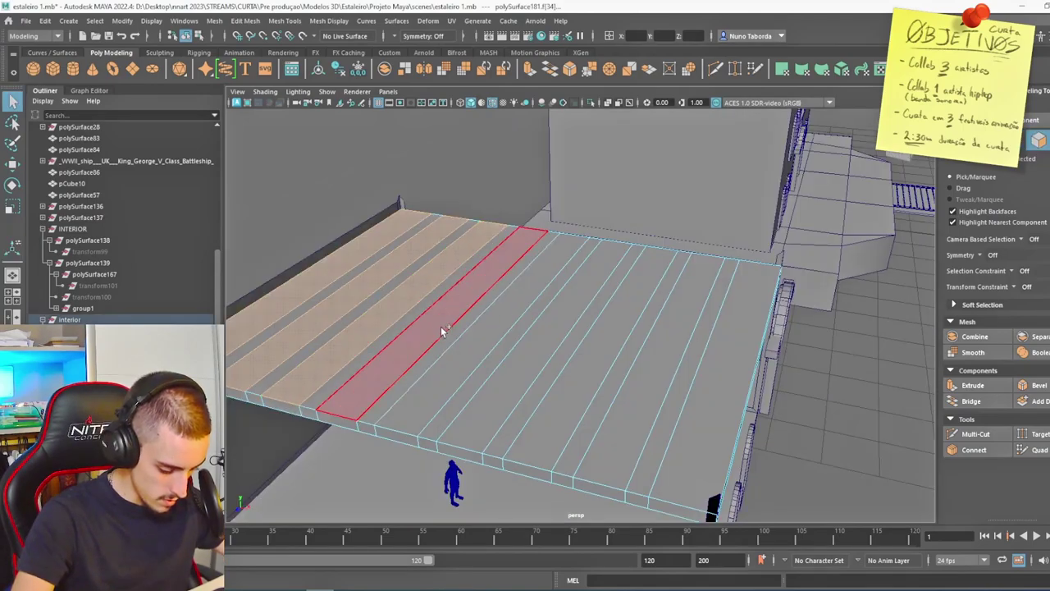
{"action": "left_click_drag", "start_coordinate": [469, 363], "coordinate": [370, 197], "text": "alt"}
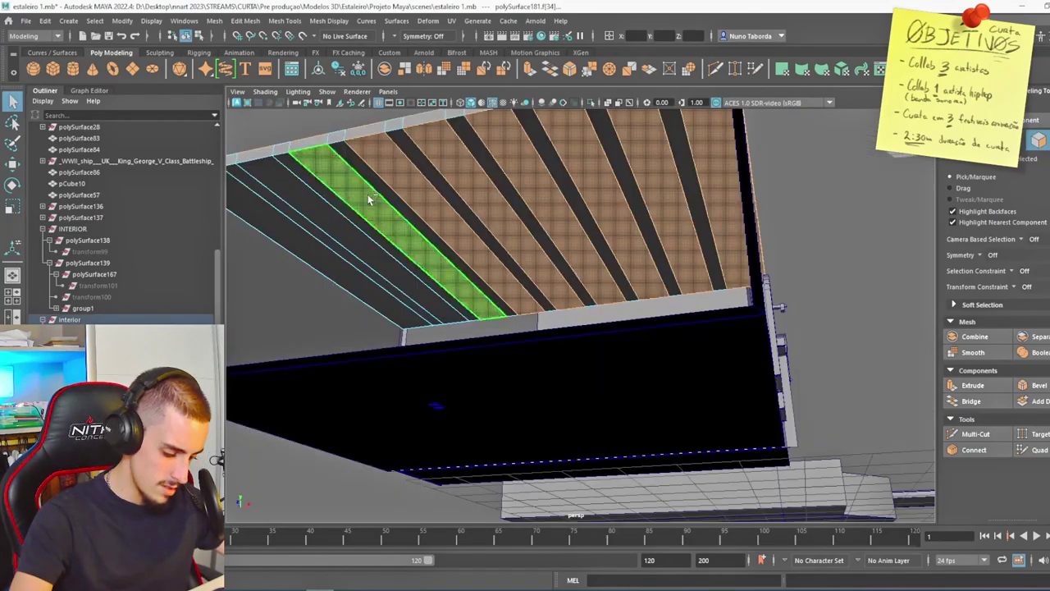
{"action": "key", "text": "Delete"}
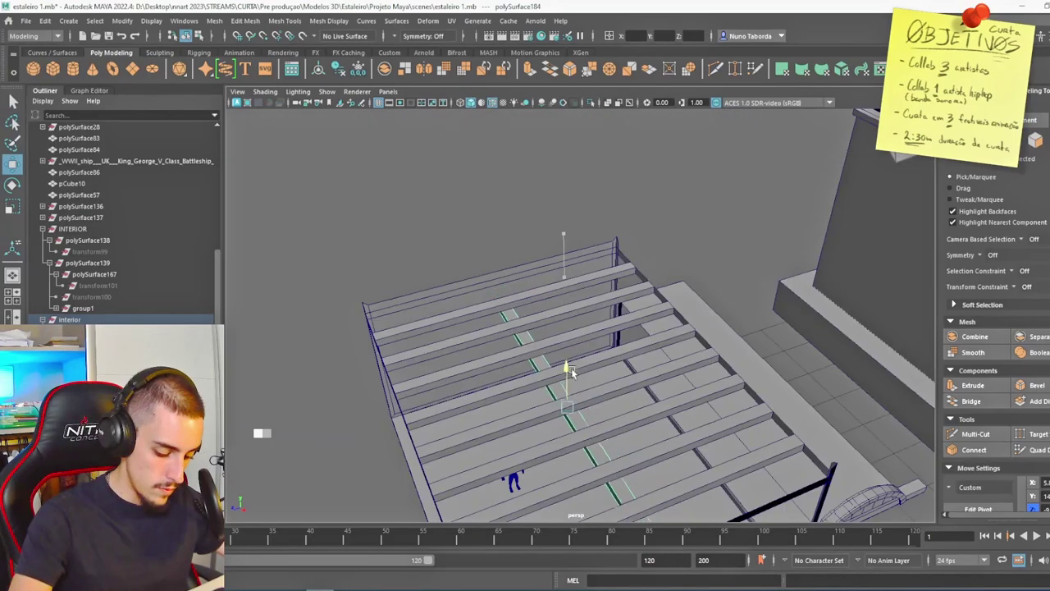
Raise the long cross beam toward the ceiling beams, slide it across the room and duplicate it
{"action": "left_click_drag", "start_coordinate": [567, 368], "coordinate": [564, 329]}
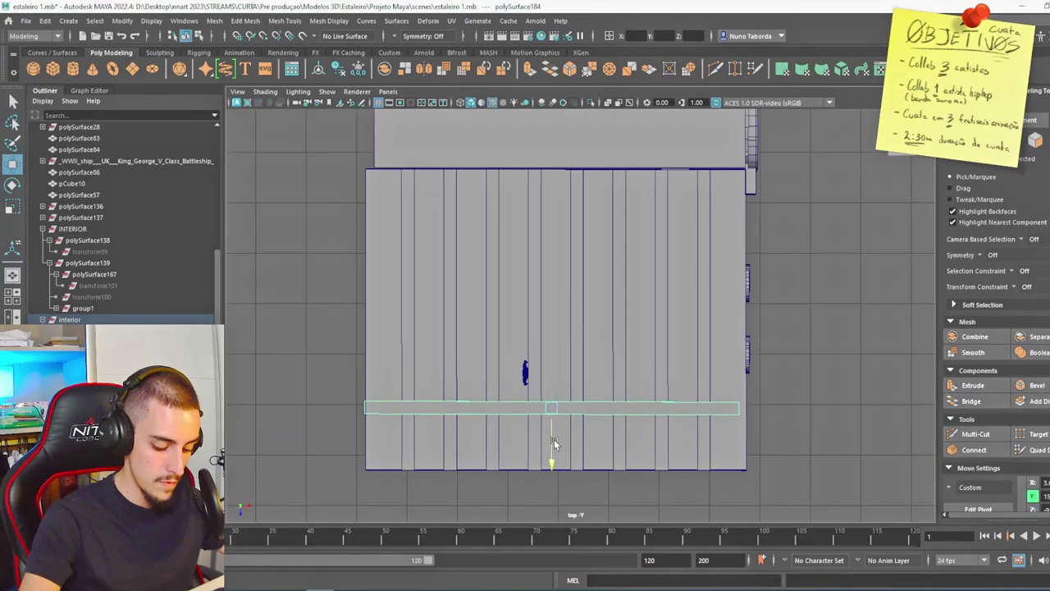
{"action": "left_click_drag", "start_coordinate": [553, 442], "coordinate": [550, 278]}
{"action": "key", "text": "ctrl+d"}
{"action": "key", "text": "space"}
{"action": "key", "text": "space"}
Scale the upright support post and position its copies along the cross beam
{"action": "key", "text": "r"}
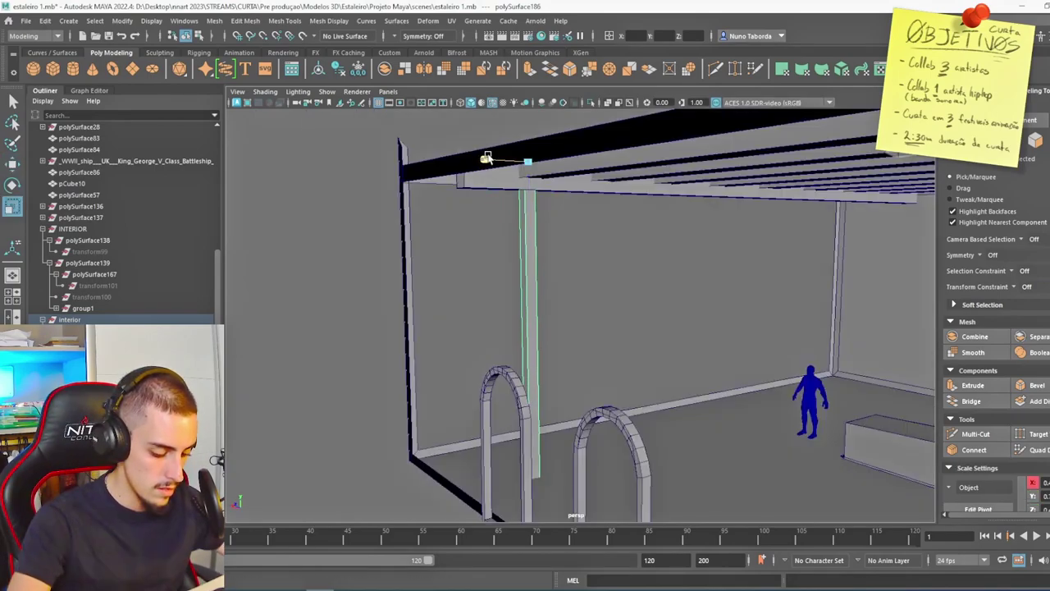
{"action": "key", "text": "w"}
{"action": "key", "text": "space"}
{"action": "key", "text": "space"}
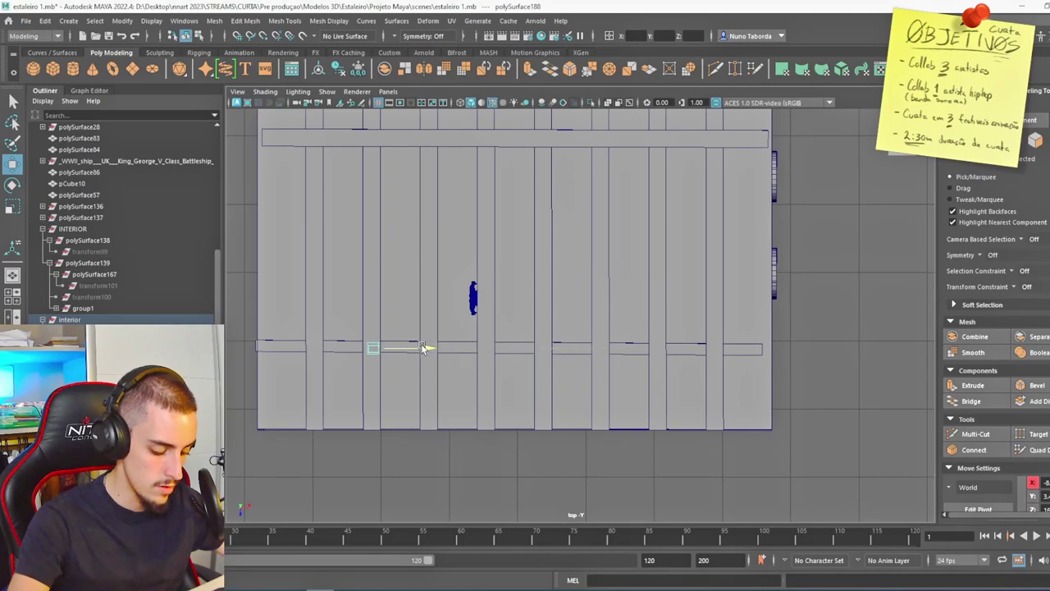
{"action": "key", "text": "space"}
{"action": "key", "text": "space"}
{"action": "left_click_drag", "start_coordinate": [563, 276], "coordinate": [533, 275]}
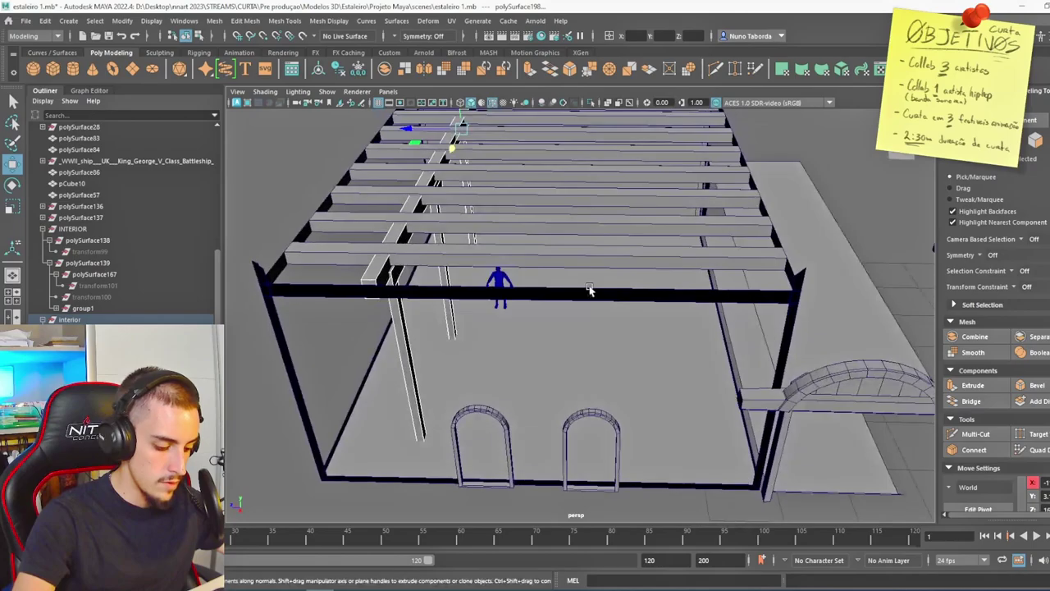
Duplicate the cross beam together with its posts and move the copy to the opposite side of the room
{"action": "left_click_drag", "start_coordinate": [591, 290], "coordinate": [593, 334], "text": "alt"}
{"action": "key", "text": "ctrl+d"}
{"action": "left_click_drag", "start_coordinate": [419, 194], "coordinate": [628, 216]}
{"action": "left_click_drag", "start_coordinate": [644, 270], "coordinate": [695, 236], "text": "alt"}
Set the short post's Rotate X to 45 to form a diagonal brace and move it into place beside the support posts
{"action": "left_click", "coordinate": [1045, 162]}
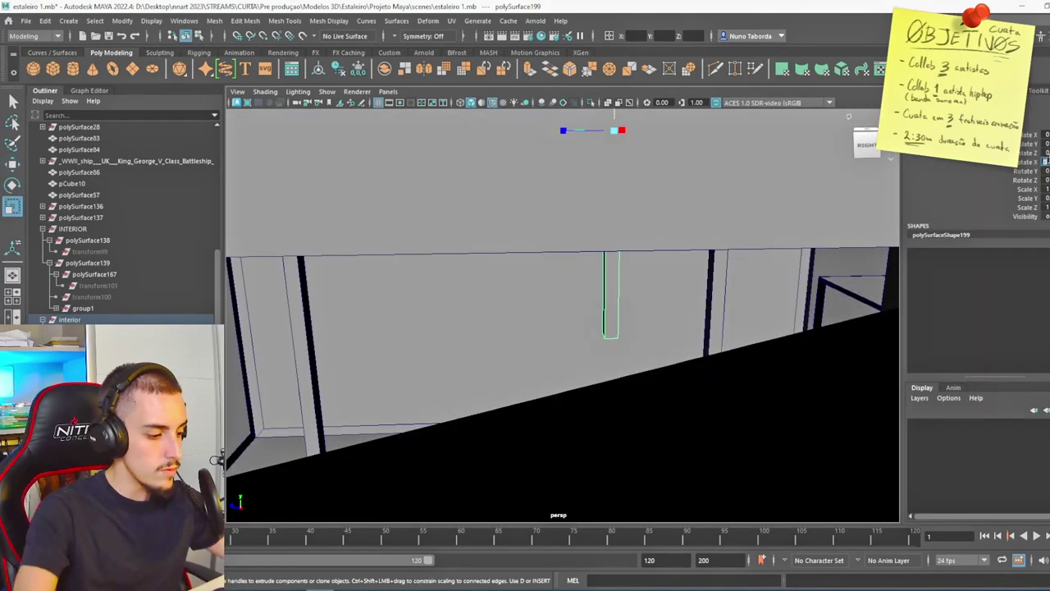
{"action": "type", "text": "45"}
{"action": "key", "text": "Return"}
{"action": "left_click_drag", "start_coordinate": [537, 223], "coordinate": [353, 258]}
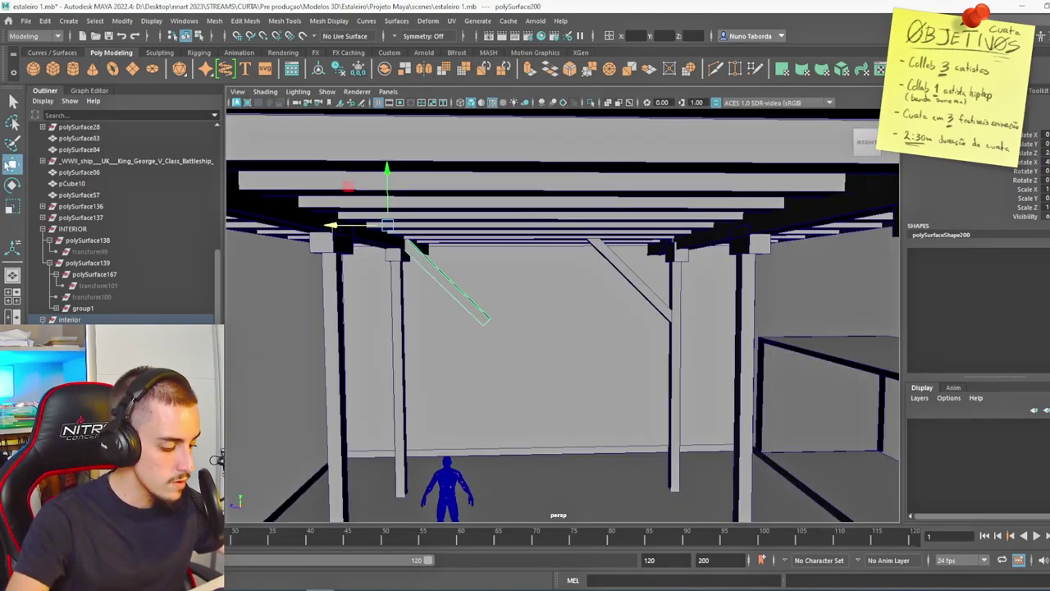
Set the duplicated brace's Rotate X to -45 so it slopes the opposite way beside the other post
{"action": "left_click", "coordinate": [10, 165]}
{"action": "left_click", "coordinate": [1045, 162]}
{"action": "type", "text": "-45"}
{"action": "key", "text": "Return"}
{"action": "left_click", "coordinate": [10, 164]}
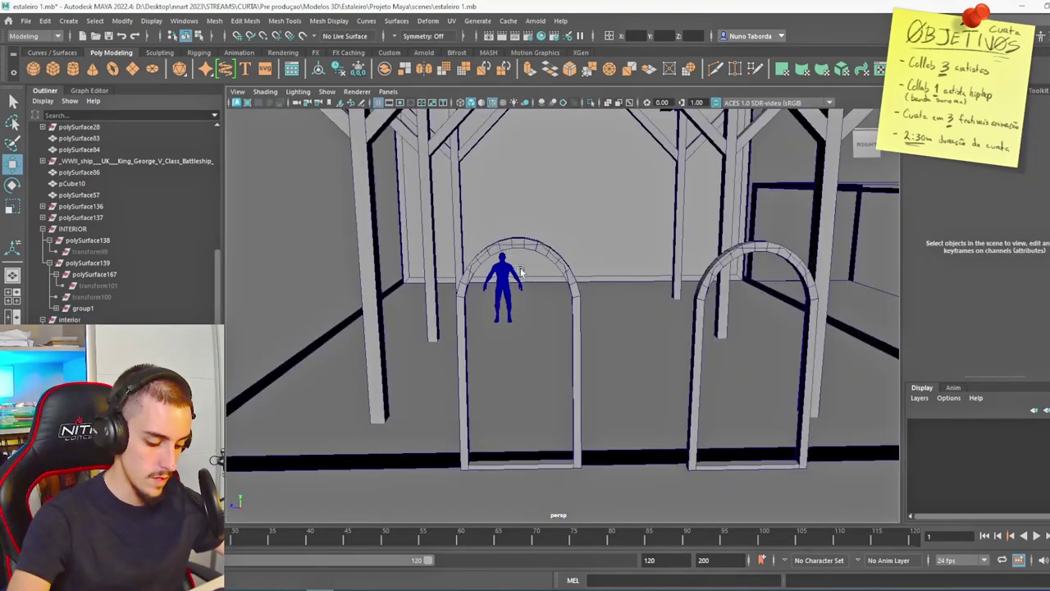
Examine the interior frame with its ceiling beams, posts and diagonal braces against the human figure
{"action": "left_click_drag", "start_coordinate": [521, 272], "coordinate": [515, 364], "text": "alt"}
{"action": "scroll", "coordinate": [624, 320], "scroll_direction": "down", "scroll_amount": 8}
{"action": "left_click", "coordinate": [702, 286]}
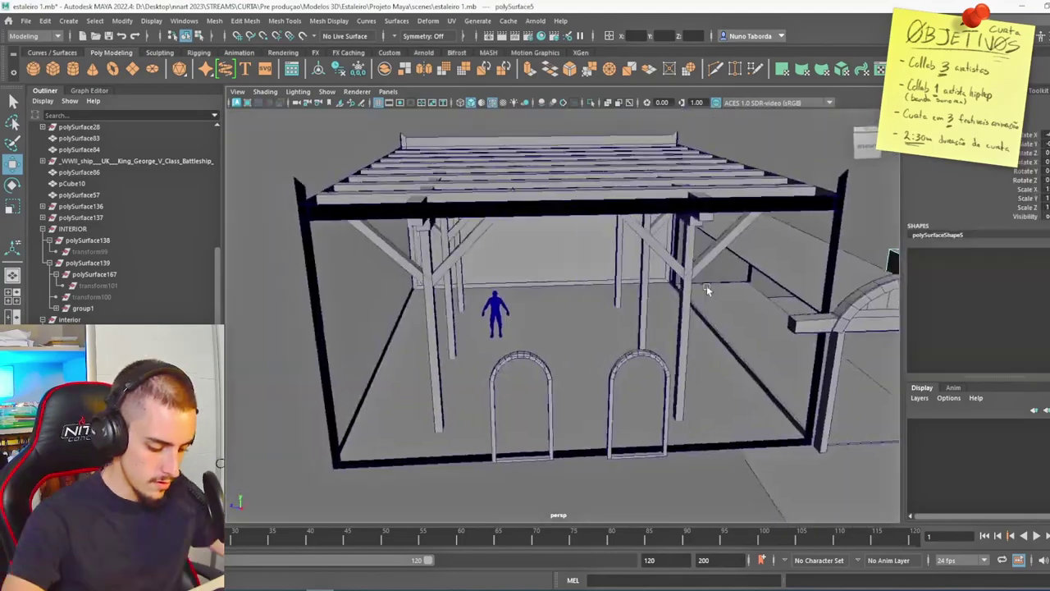
{"action": "scroll", "coordinate": [565, 366], "scroll_direction": "up", "scroll_amount": 8}
{"action": "left_click_drag", "start_coordinate": [564, 341], "coordinate": [539, 323], "text": "alt"}
Undo the last change to the bevel fraction on the isolated cube
{"action": "scroll", "coordinate": [539, 334], "scroll_direction": "down", "scroll_amount": 5}
{"action": "scroll", "coordinate": [537, 345], "scroll_direction": "down", "scroll_amount": 10}
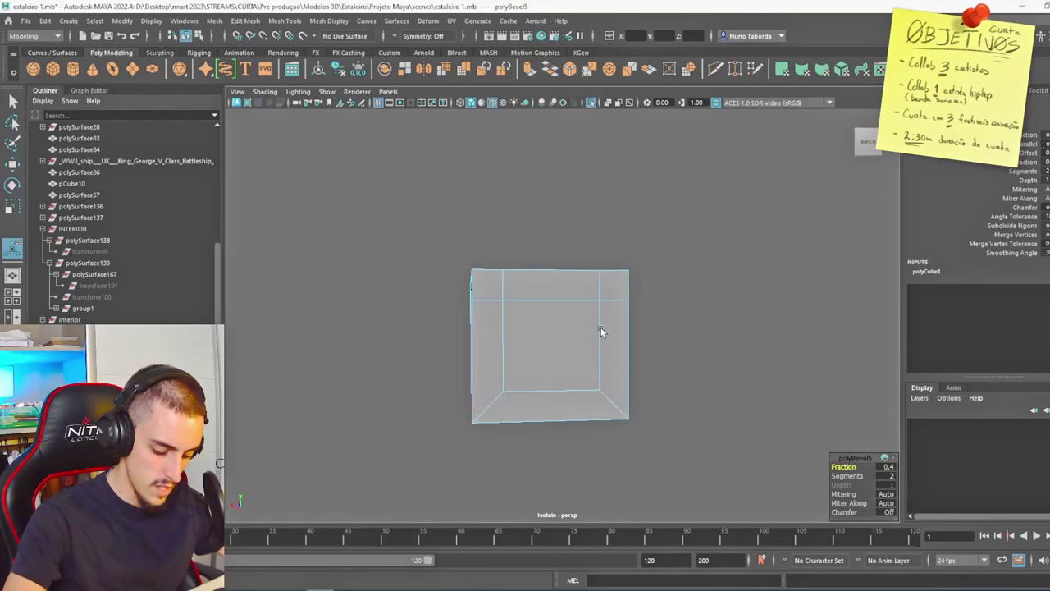
{"action": "key", "text": "ctrl+z"}
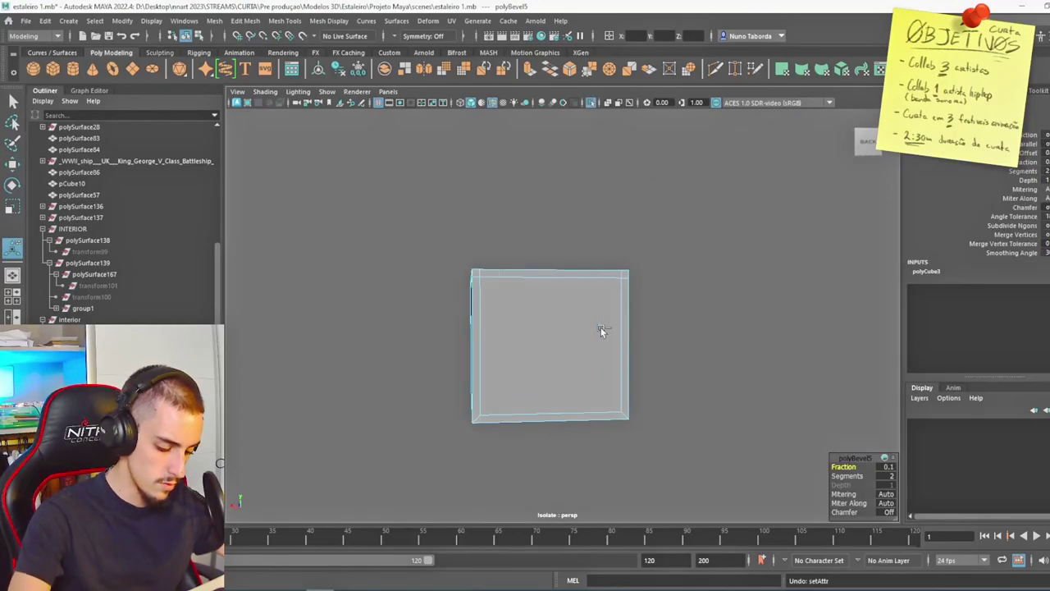
Undo the last bevel changes and turn off Chamfer for the isolated cube's bevel
{"action": "key", "text": "ctrl+z"}
{"action": "key", "text": "ctrl+z"}
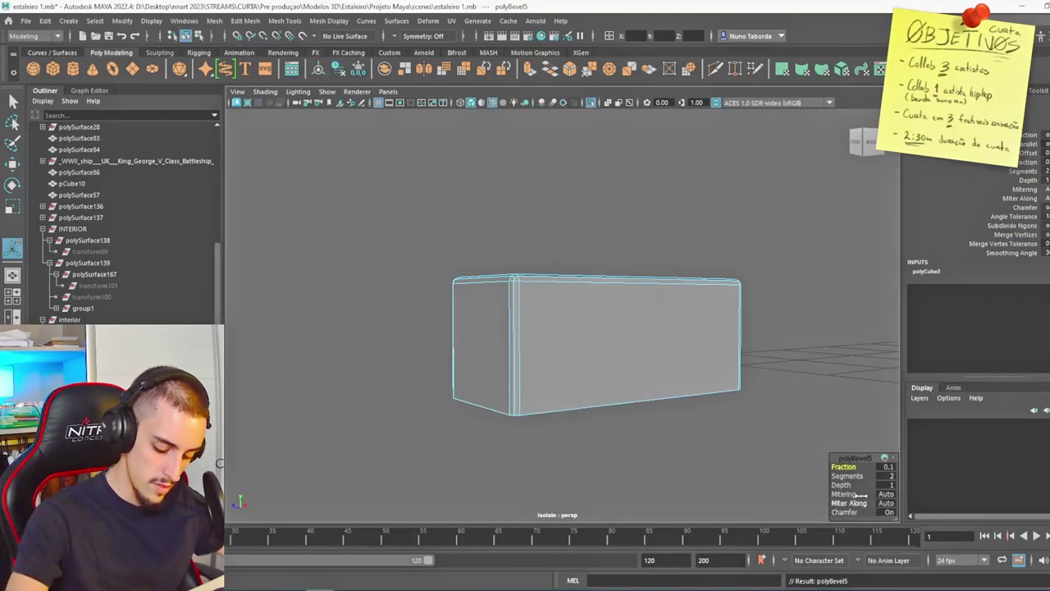
{"action": "left_click", "coordinate": [839, 513]}
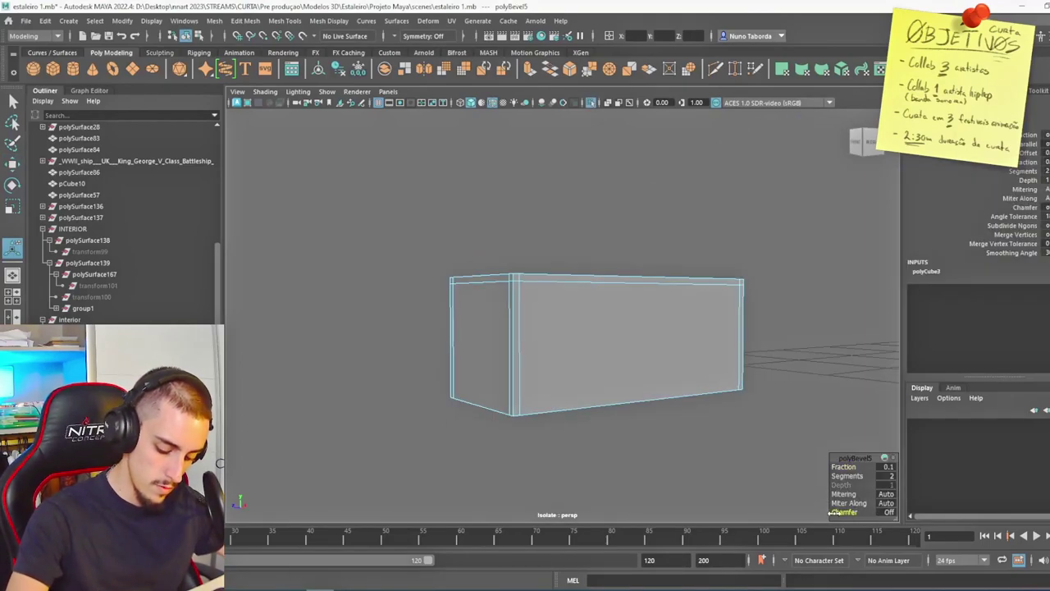
{"action": "left_click_drag", "start_coordinate": [530, 292], "coordinate": [492, 298], "text": "alt"}
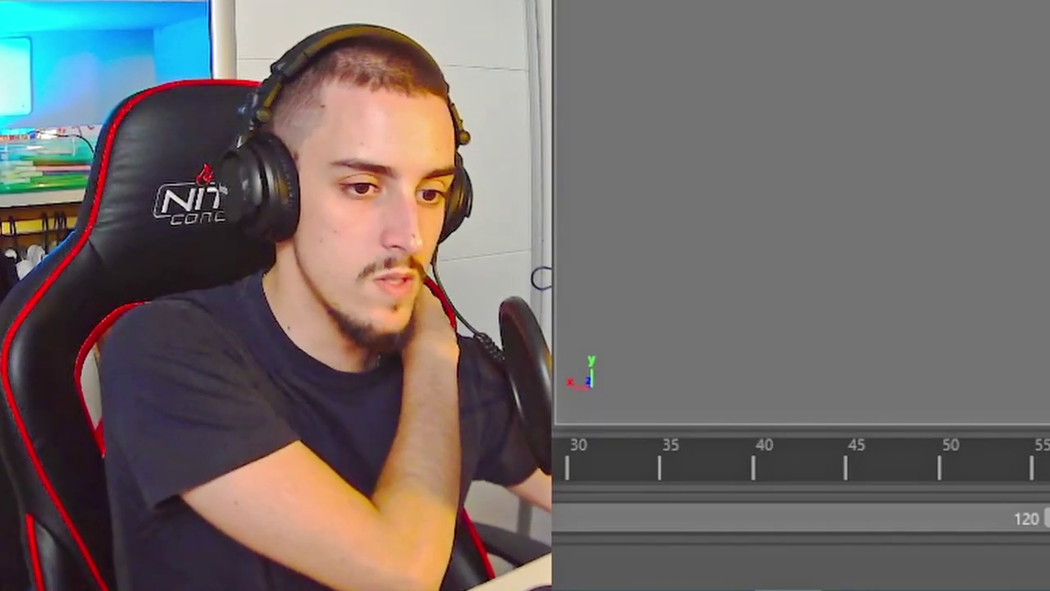
Delete the bevelled cube's bottom face and the inset panel faces around its sides, then return to object mode
{"action": "scroll", "coordinate": [801, 212], "scroll_direction": "up", "scroll_amount": 3}
{"action": "left_click_drag", "start_coordinate": [985, 212], "coordinate": [808, 222], "text": "alt"}
{"action": "left_click", "coordinate": [689, 332], "text": "shift"}
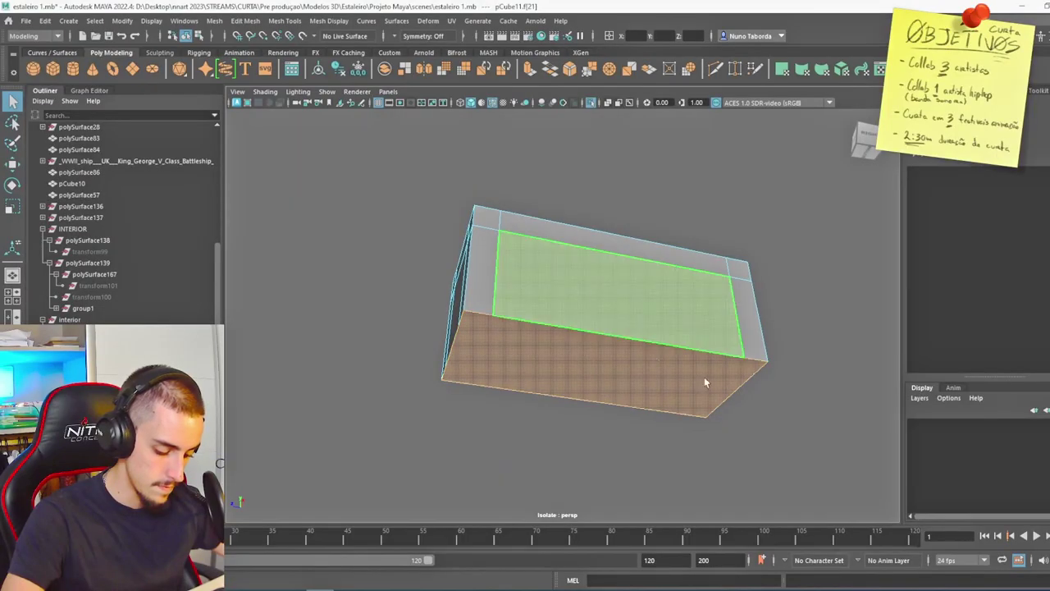
{"action": "left_click_drag", "start_coordinate": [780, 402], "coordinate": [715, 417], "text": "alt"}
{"action": "left_click", "coordinate": [625, 304], "text": "shift"}
{"action": "left_click_drag", "start_coordinate": [797, 397], "coordinate": [710, 413], "text": "alt"}
{"action": "left_click_drag", "start_coordinate": [577, 347], "coordinate": [465, 336], "text": "alt"}
{"action": "left_click", "coordinate": [657, 355], "text": "shift"}
{"action": "key", "text": "Delete"}
{"action": "right_click_drag", "start_coordinate": [475, 288], "coordinate": [478, 332]}
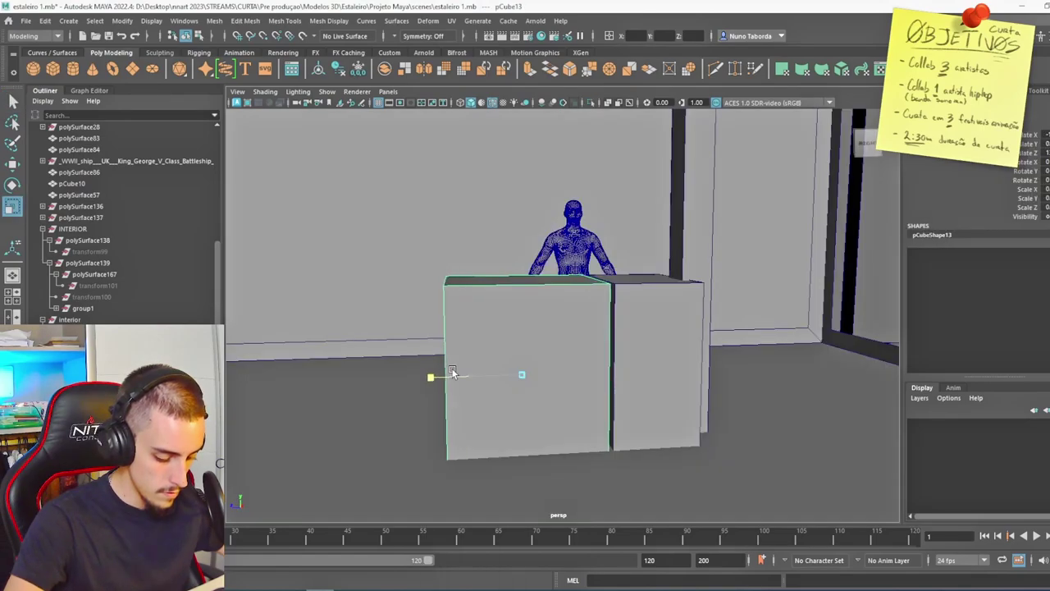
Raise the back top edge of the two-part cabinet block so that its top slopes toward the front
{"action": "key", "text": "w"}
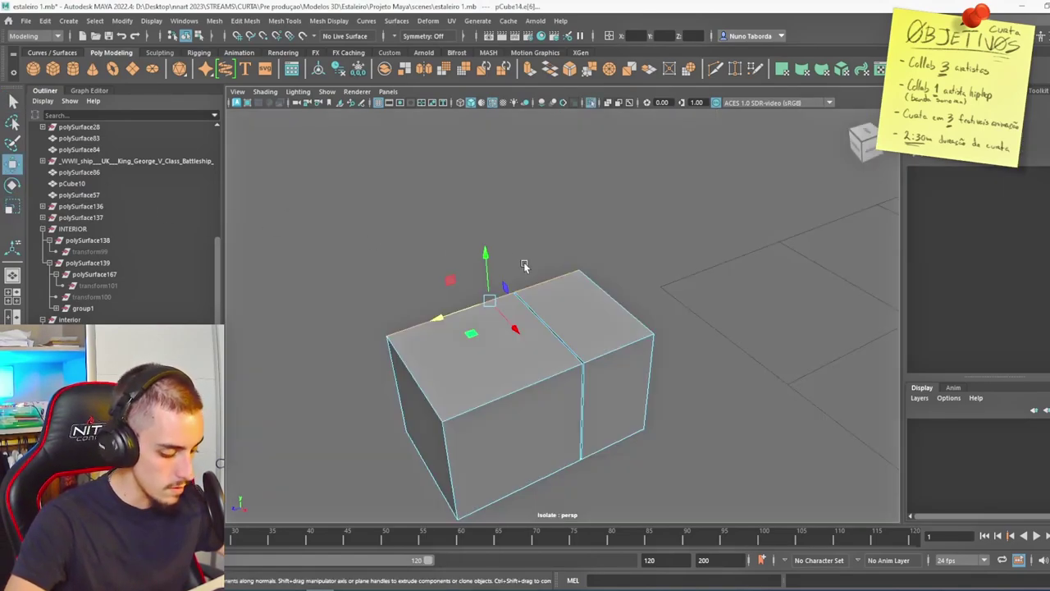
{"action": "left_click_drag", "start_coordinate": [494, 257], "coordinate": [491, 212]}
{"action": "left_click_drag", "start_coordinate": [623, 260], "coordinate": [604, 232], "text": "alt"}
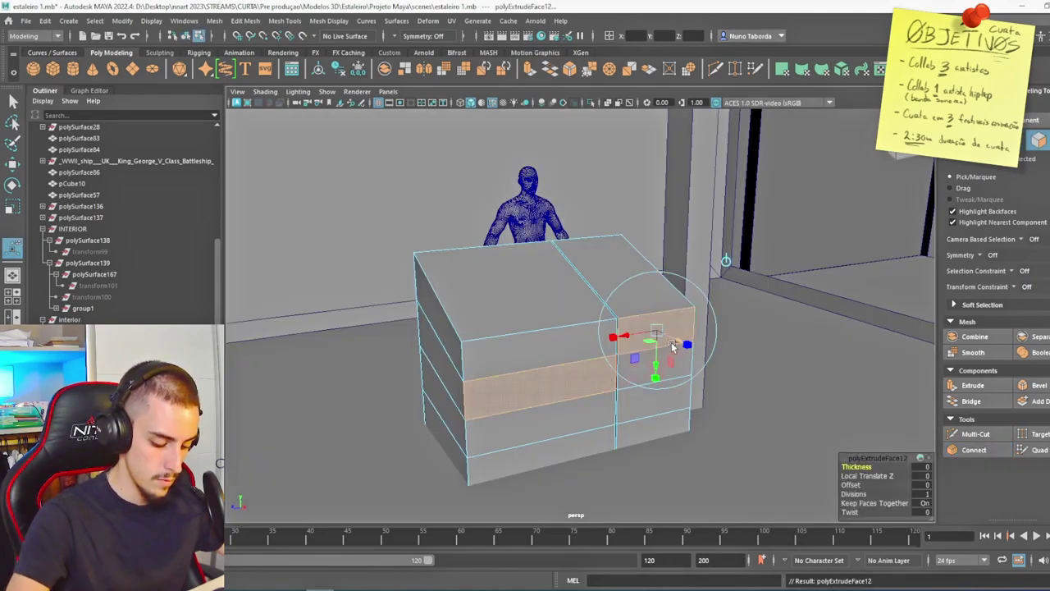
Extrude the cabinet's drawer fronts outward and sink their inner faces by about 0.056 to hollow out the open drawers
{"action": "left_click_drag", "start_coordinate": [668, 352], "coordinate": [700, 357]}
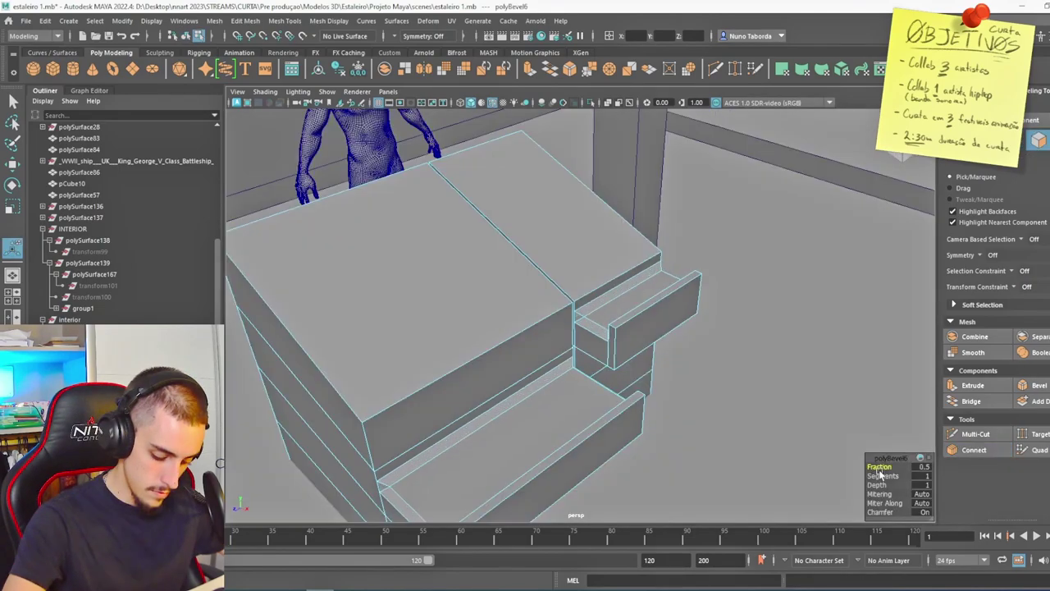
{"action": "left_click", "coordinate": [880, 495]}
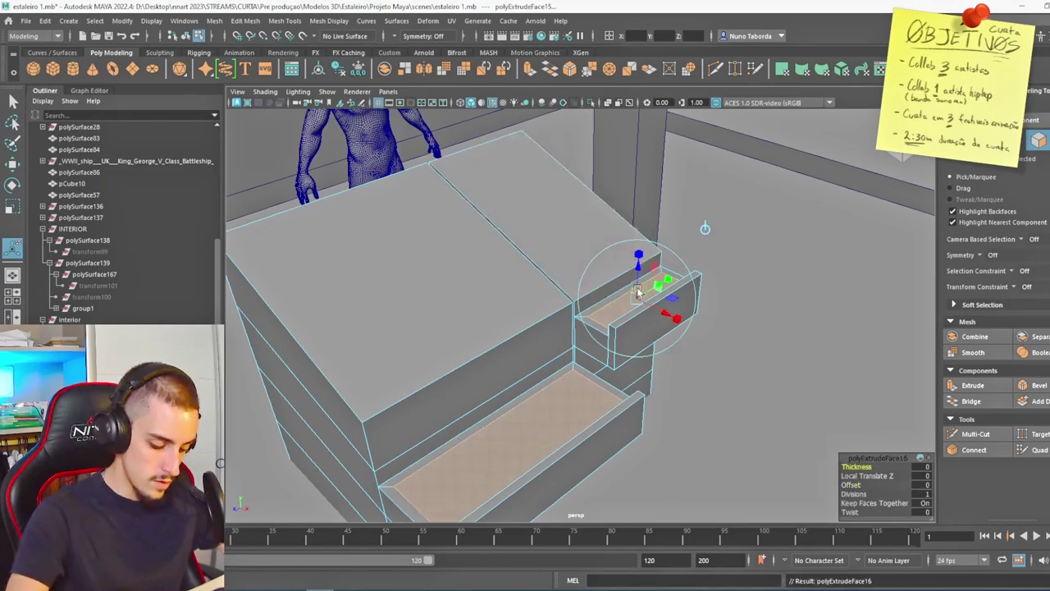
{"action": "left_click_drag", "start_coordinate": [637, 293], "coordinate": [629, 279]}
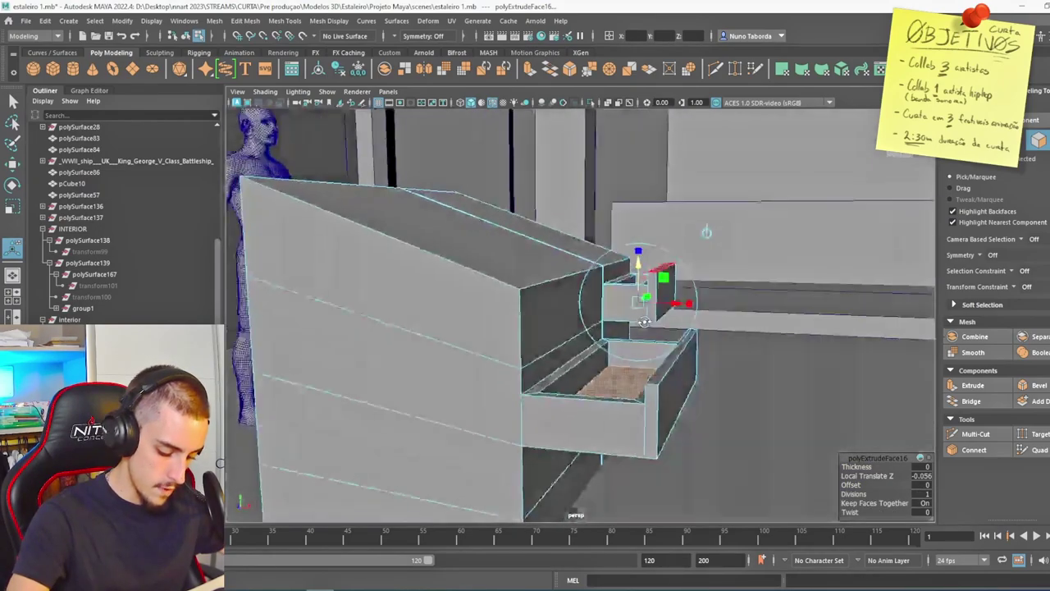
{"action": "left_click_drag", "start_coordinate": [645, 322], "coordinate": [646, 325], "text": "alt"}
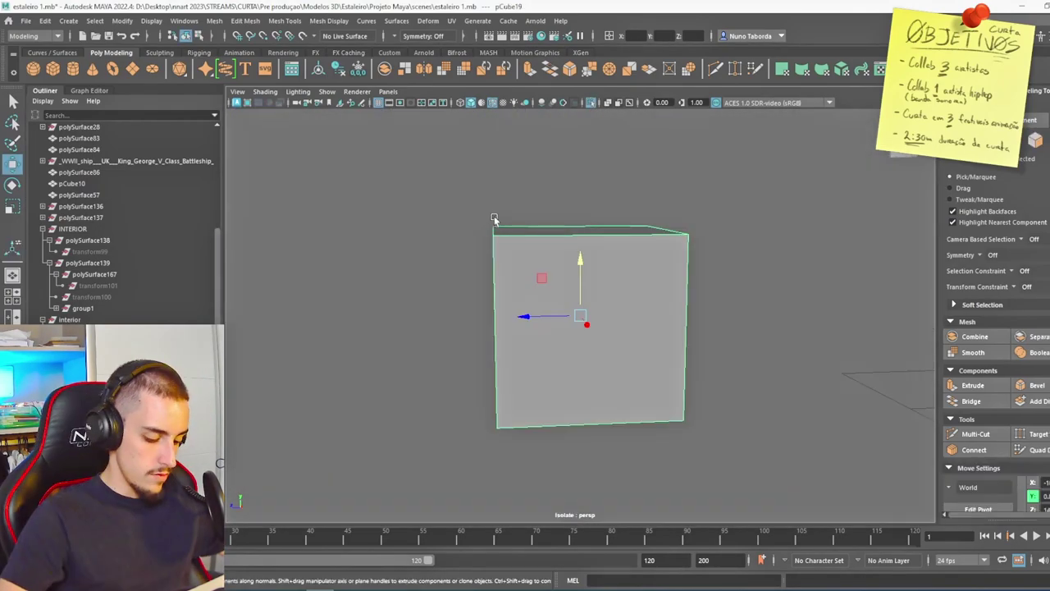
Select all edges of the isolated cube and bevel them to form the border frame of a crate
{"action": "right_click_drag", "start_coordinate": [510, 198], "coordinate": [511, 229]}
{"action": "left_click_drag", "start_coordinate": [409, 173], "coordinate": [785, 444]}
{"action": "left_click_drag", "start_coordinate": [738, 283], "coordinate": [750, 307], "text": "alt"}
{"action": "right_click_drag", "start_coordinate": [749, 308], "coordinate": [745, 338], "text": "shift"}
{"action": "left_click", "coordinate": [890, 503]}
{"action": "left_click_drag", "start_coordinate": [855, 485], "coordinate": [856, 485]}
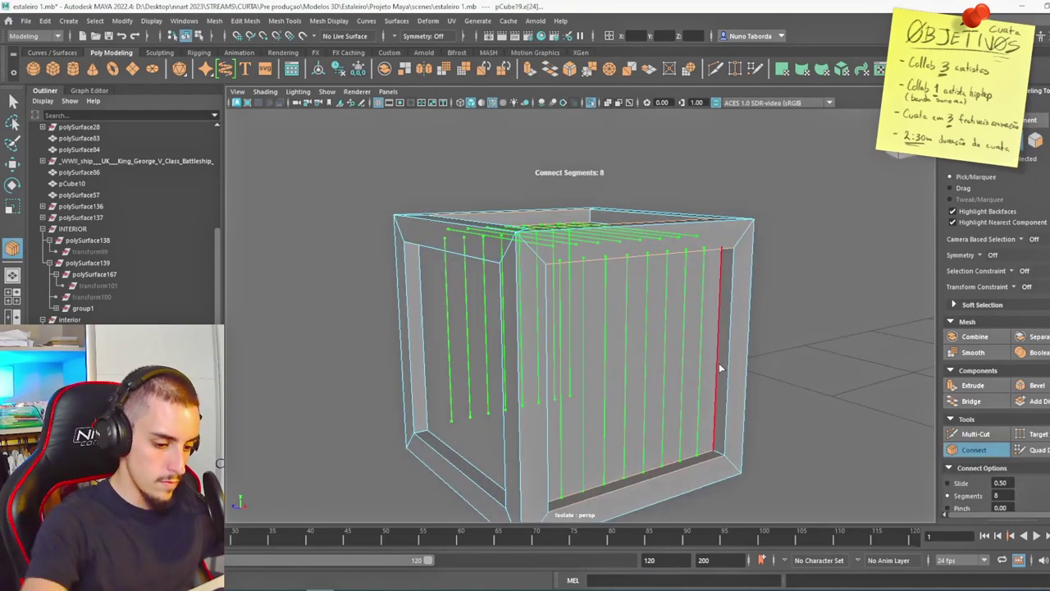
Divide the crate's side panels with 8 connect segments and bevel the new edges into narrow gaps between planks
{"action": "key", "text": "Return"}
{"action": "scroll", "coordinate": [481, 227], "scroll_direction": "down", "scroll_amount": 5}
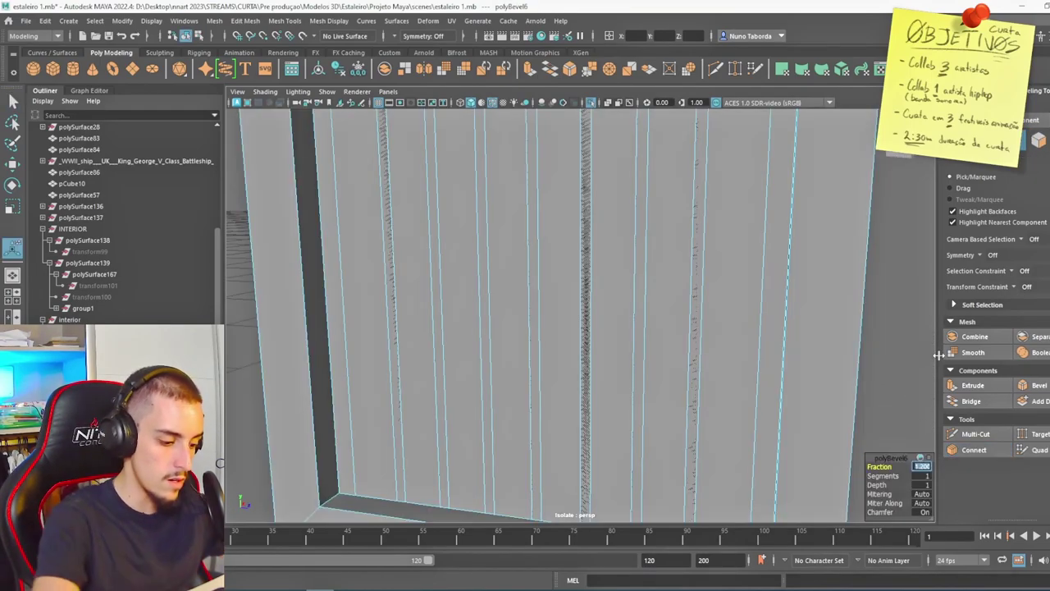
{"action": "type", "text": "1."}
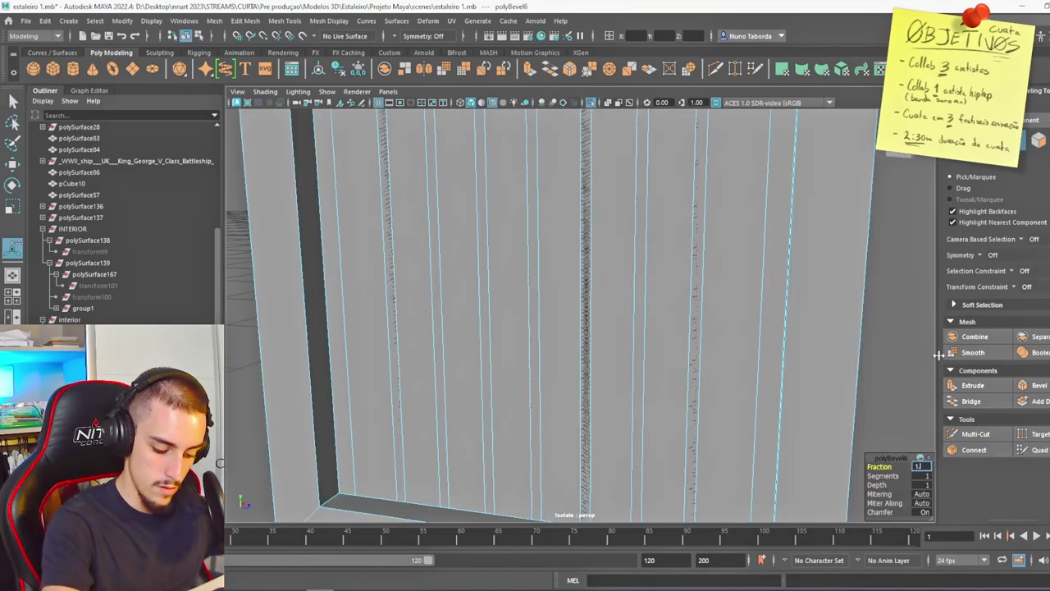
{"action": "key", "text": "Return"}
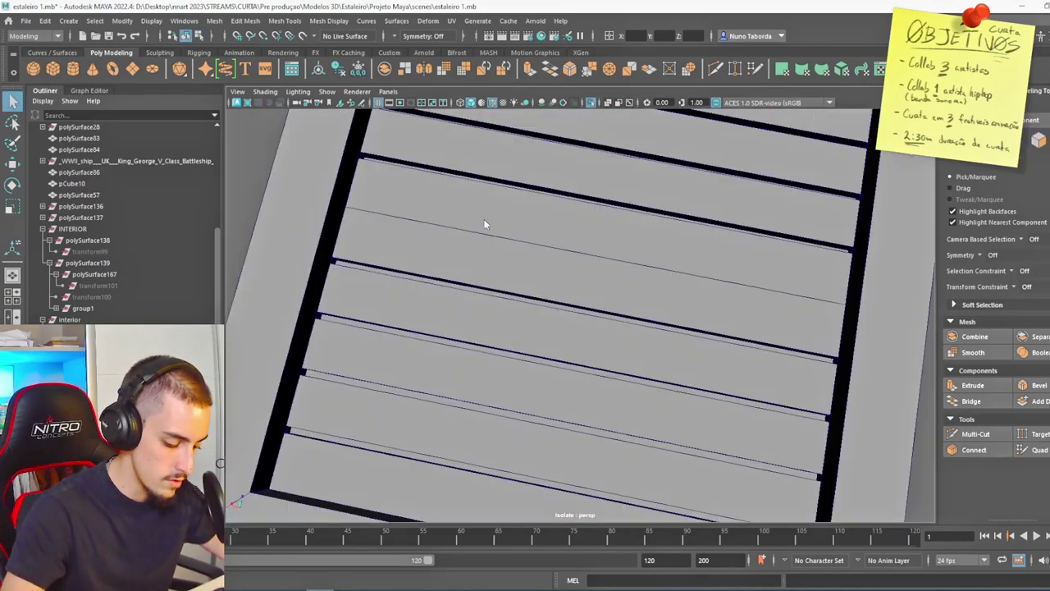
Edit the components of the crate's slatted panel and rotate the crossbar into a diagonal brace across the front
{"action": "right_click_drag", "start_coordinate": [484, 220], "coordinate": [495, 255]}
{"action": "right_click", "coordinate": [406, 233]}
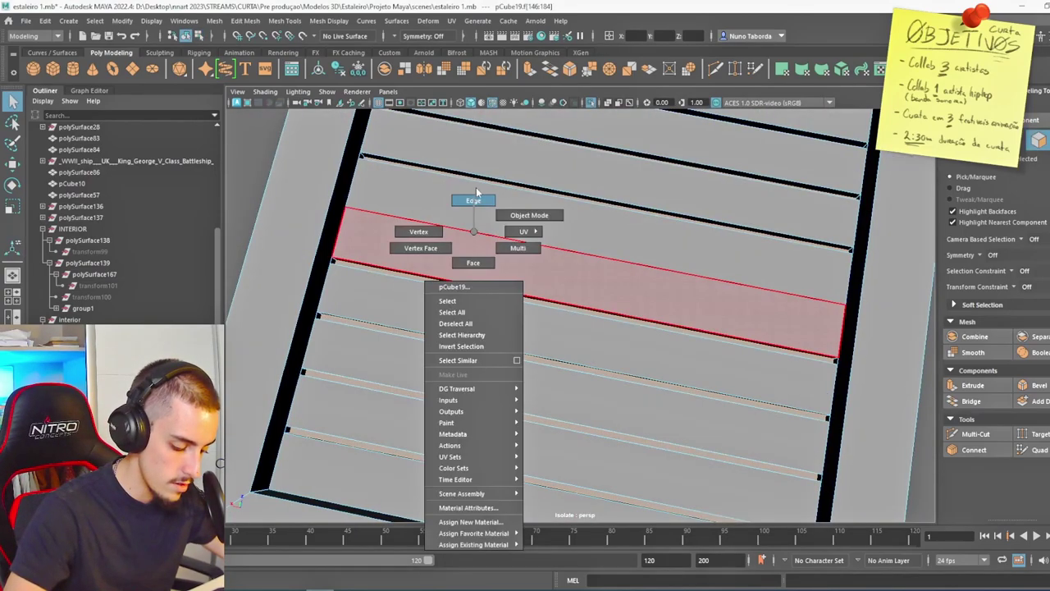
{"action": "key", "text": "e"}
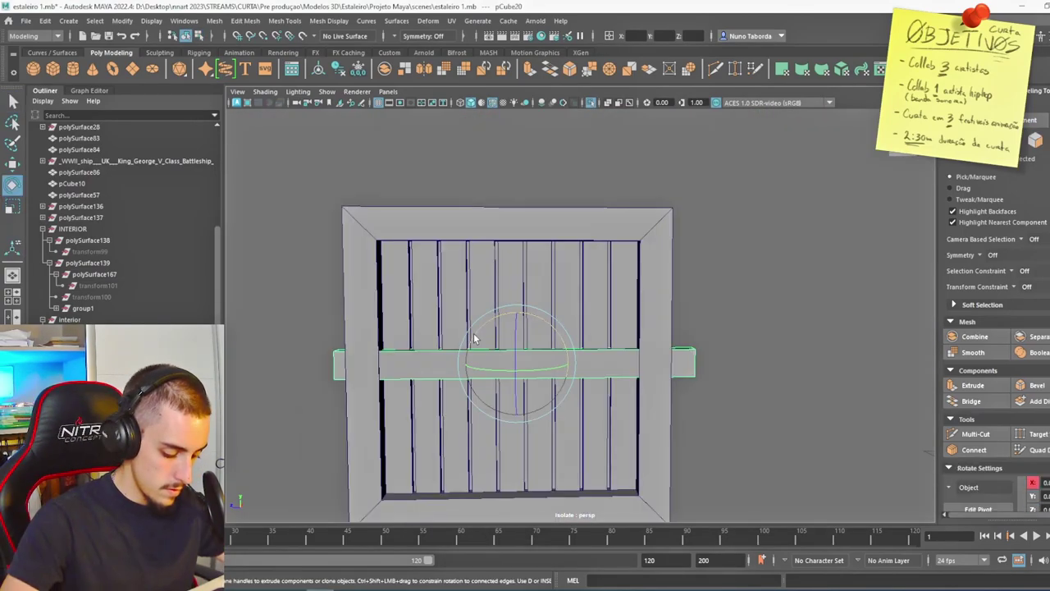
{"action": "left_click_drag", "start_coordinate": [471, 339], "coordinate": [460, 369]}
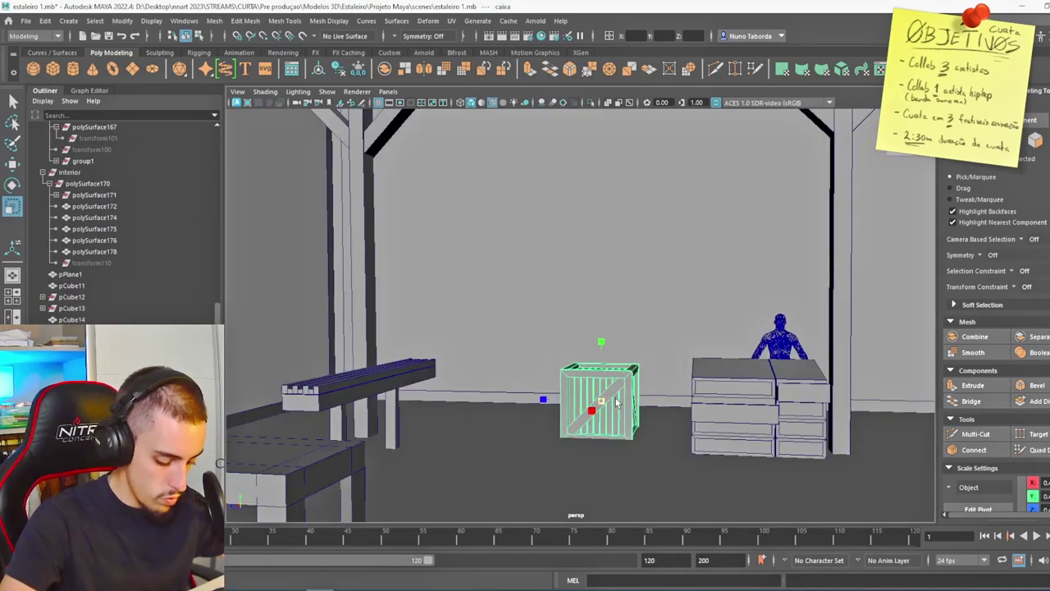
Move the duplicated crate up and across to stack it on top of the neighbouring crates
{"action": "key", "text": "e"}
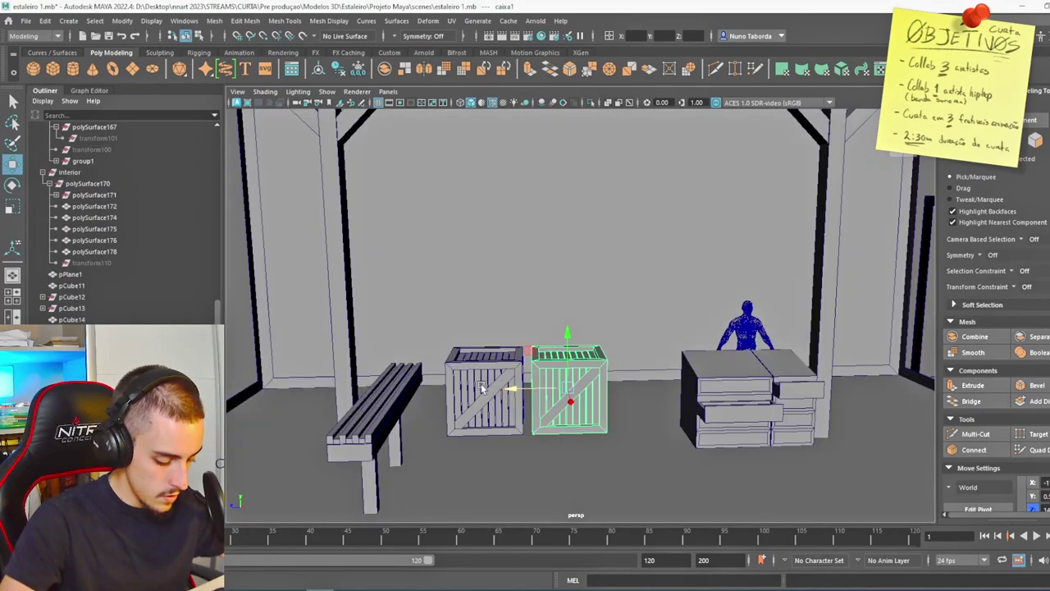
{"action": "left_click_drag", "start_coordinate": [553, 375], "coordinate": [475, 375]}
{"action": "left_click_drag", "start_coordinate": [490, 340], "coordinate": [488, 262]}
{"action": "left_click_drag", "start_coordinate": [429, 311], "coordinate": [466, 312]}
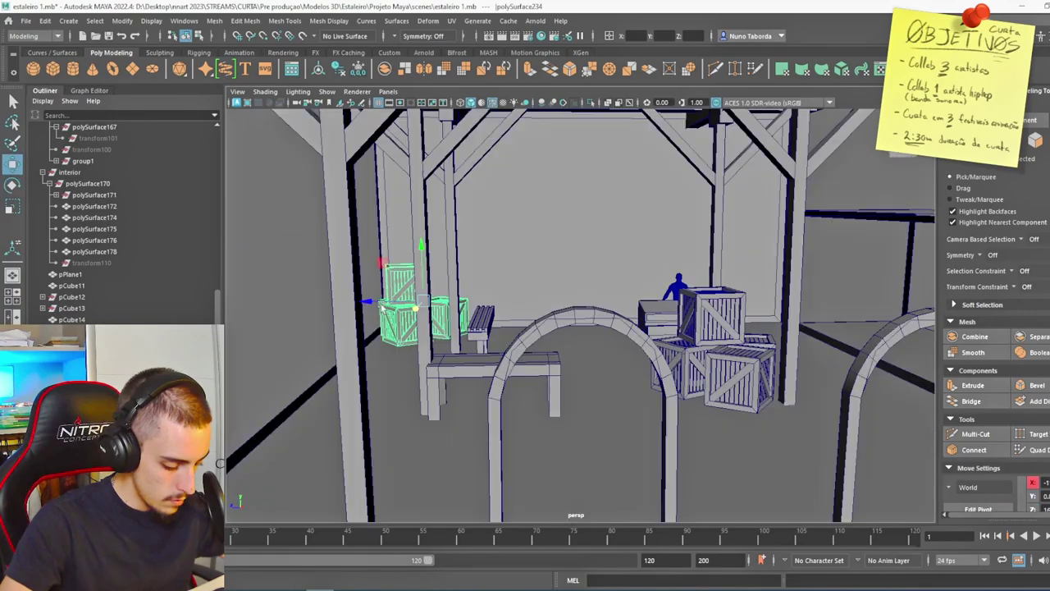
Position the duplicated crate piles inside the workshop and beside the gangplank on the dock
{"action": "left_click_drag", "start_coordinate": [416, 310], "coordinate": [532, 310]}
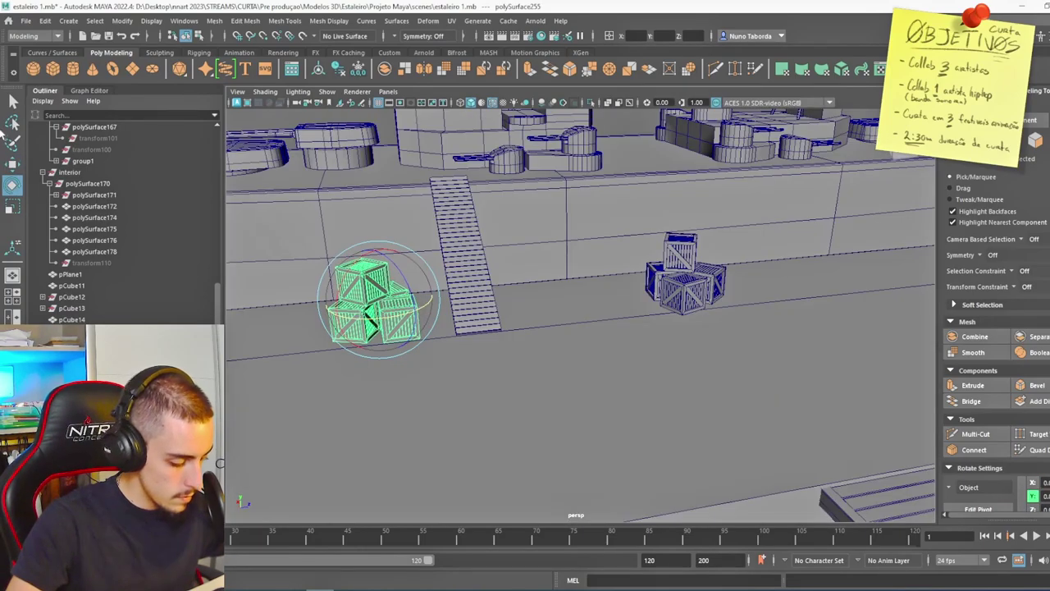
{"action": "left_click", "coordinate": [12, 164]}
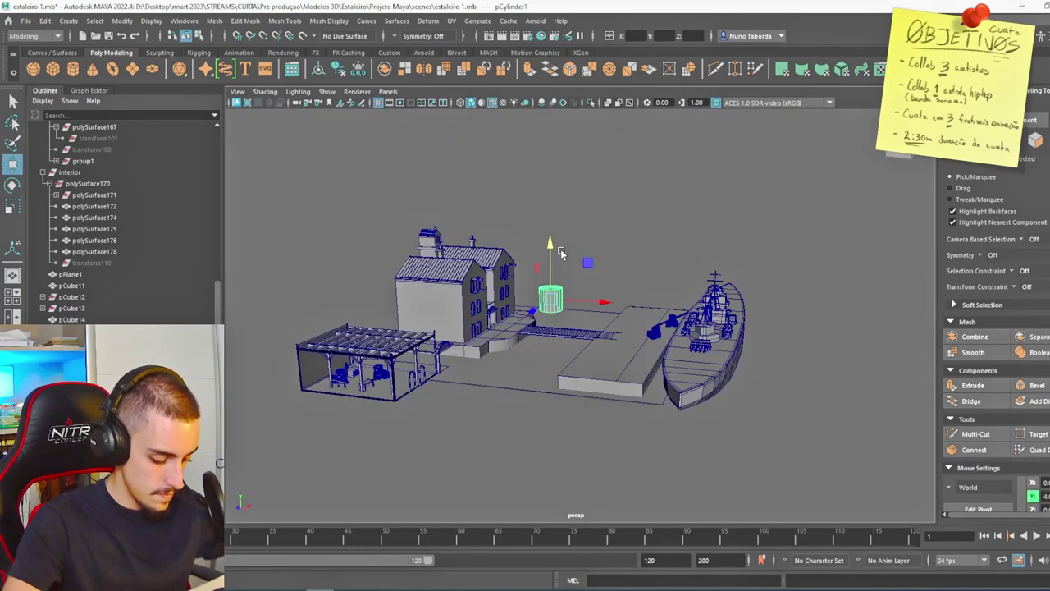
Isolate the cylinder, divide it with horizontal edge loops and scale its end rings inward to shape a barrel
{"action": "key", "text": "ctrl+1"}
{"action": "key", "text": "f"}
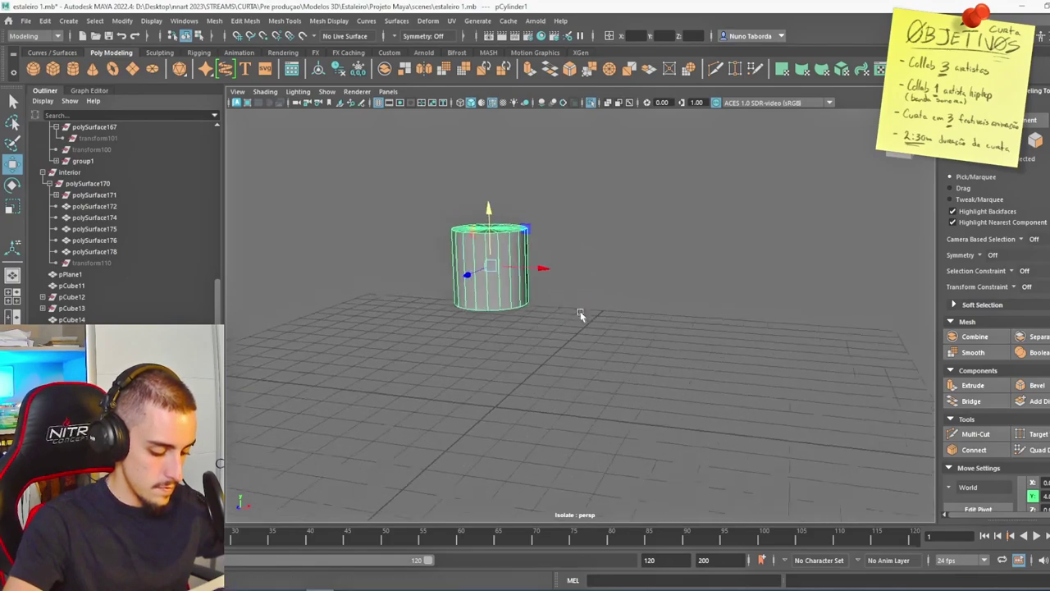
{"action": "scroll", "coordinate": [569, 330], "scroll_direction": "up", "scroll_amount": 5}
{"action": "left_click", "coordinate": [974, 449]}
{"action": "key", "text": "w"}
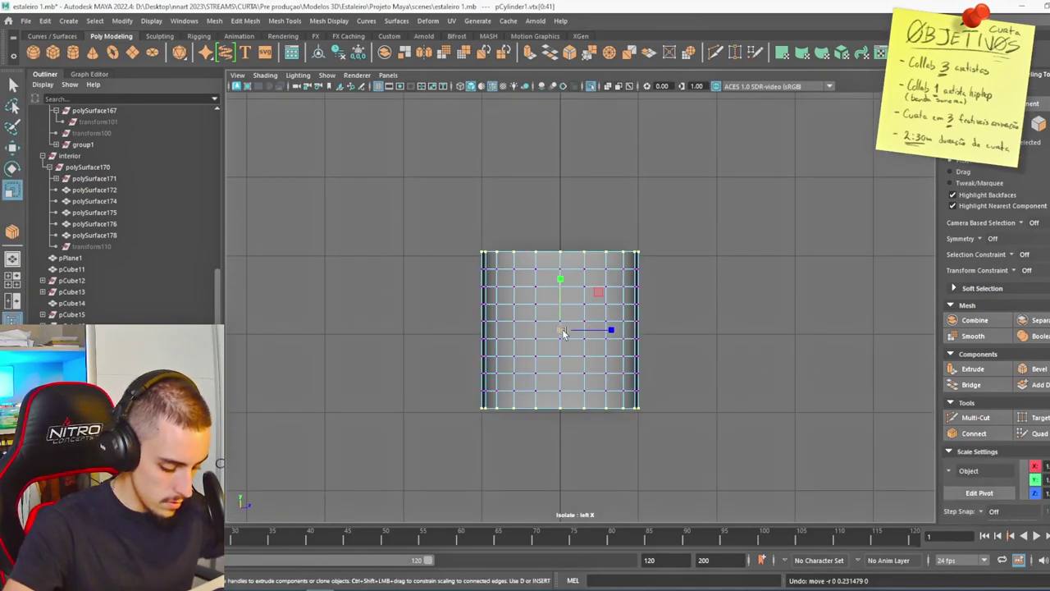
{"action": "left_click_drag", "start_coordinate": [563, 333], "coordinate": [551, 329]}
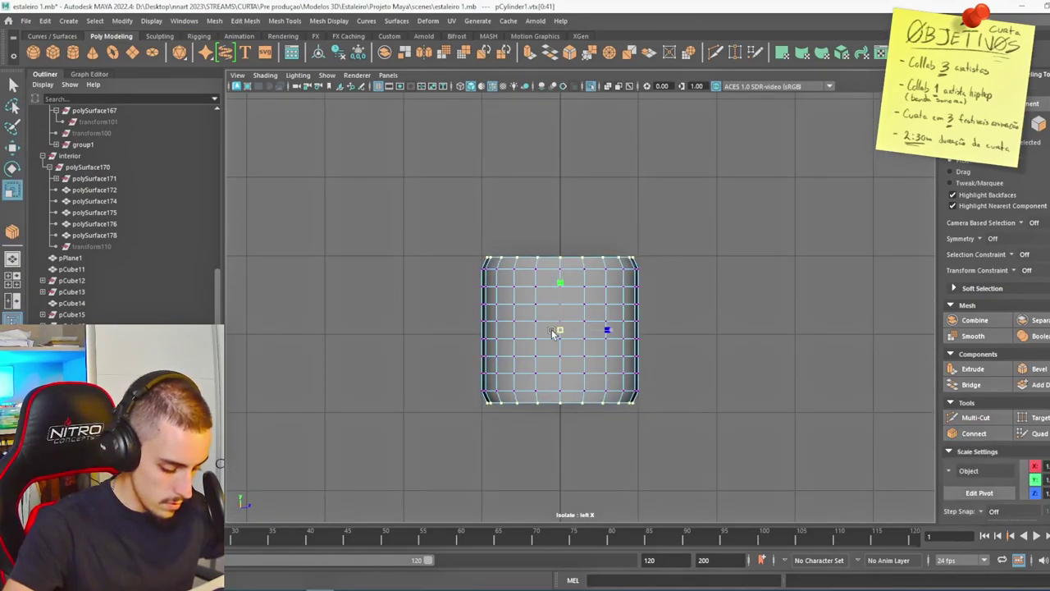
{"action": "left_click_drag", "start_coordinate": [676, 257], "coordinate": [470, 250]}
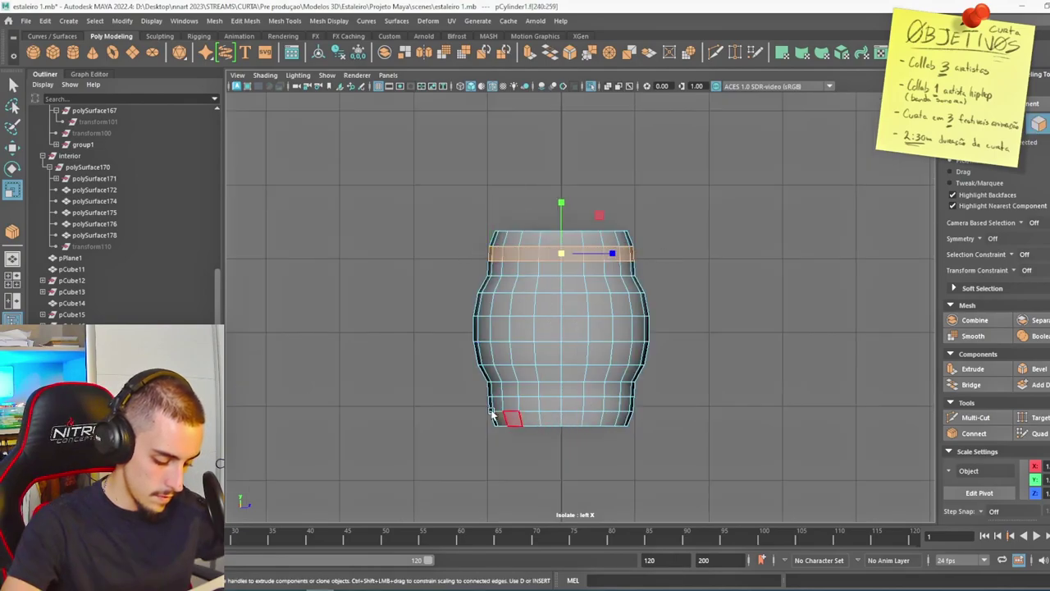
Extrude the barrel's upper, middle and lower face bands outward by thickness to form its hoops
{"action": "left_click_drag", "start_coordinate": [448, 324], "coordinate": [757, 338], "text": "shift"}
{"action": "left_click", "coordinate": [928, 465]}
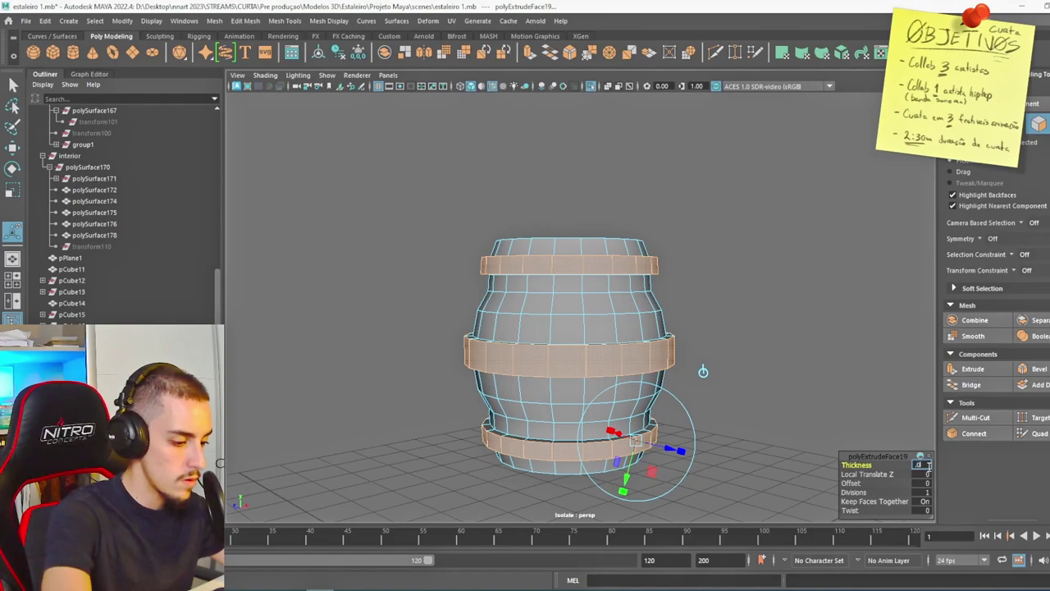
{"action": "left_click_drag", "start_coordinate": [900, 352], "coordinate": [910, 368], "text": "alt"}
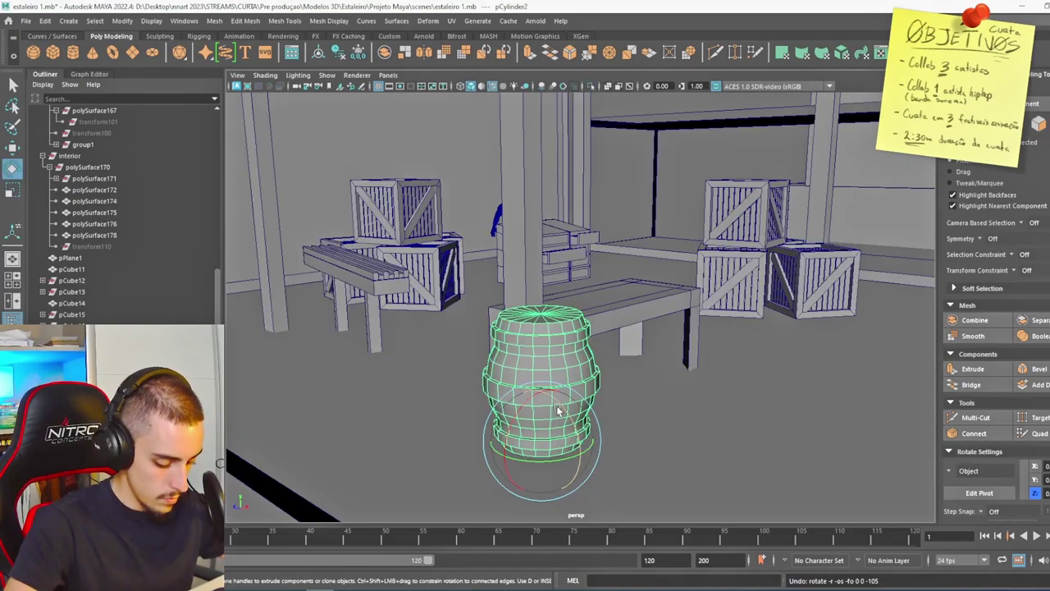
Duplicate the barrel in the workshop and place the copy beside the original
{"action": "key", "text": "ctrl+d"}
{"action": "left_click_drag", "start_coordinate": [557, 405], "coordinate": [610, 484]}
{"action": "left_click_drag", "start_coordinate": [558, 323], "coordinate": [579, 319]}
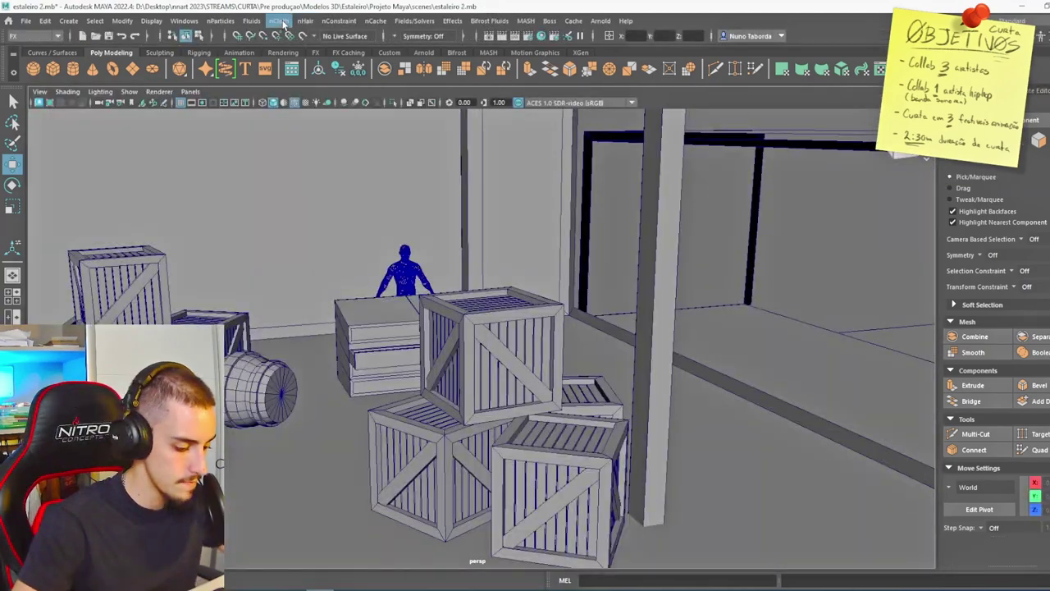
Position the subdivided plane above the crate pile near the human figure and convert it to nCloth
{"action": "left_click", "coordinate": [279, 21]}
{"action": "left_click", "coordinate": [326, 55]}
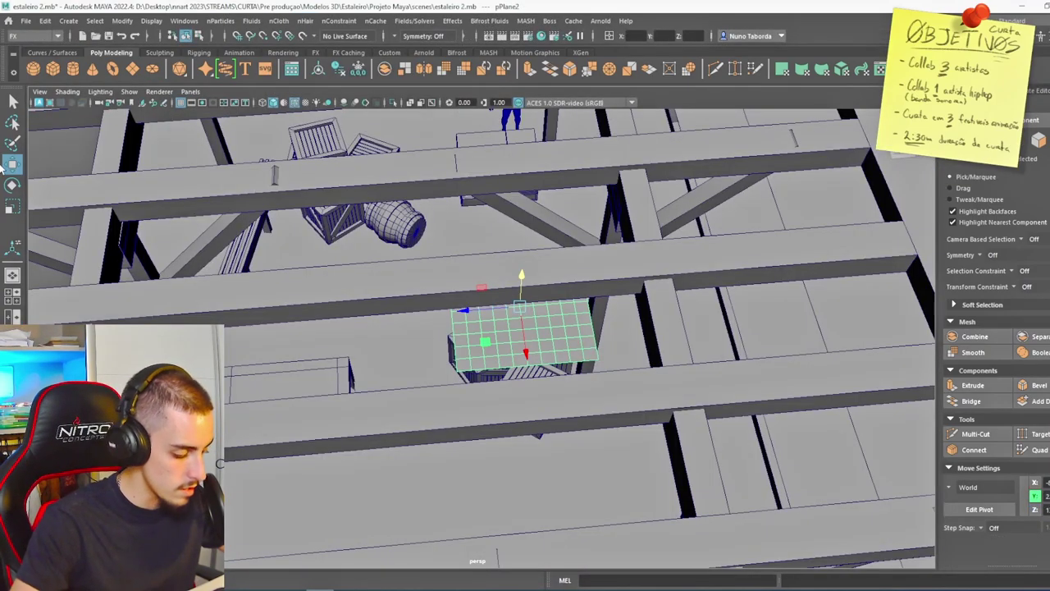
{"action": "left_click_drag", "start_coordinate": [508, 311], "coordinate": [549, 316]}
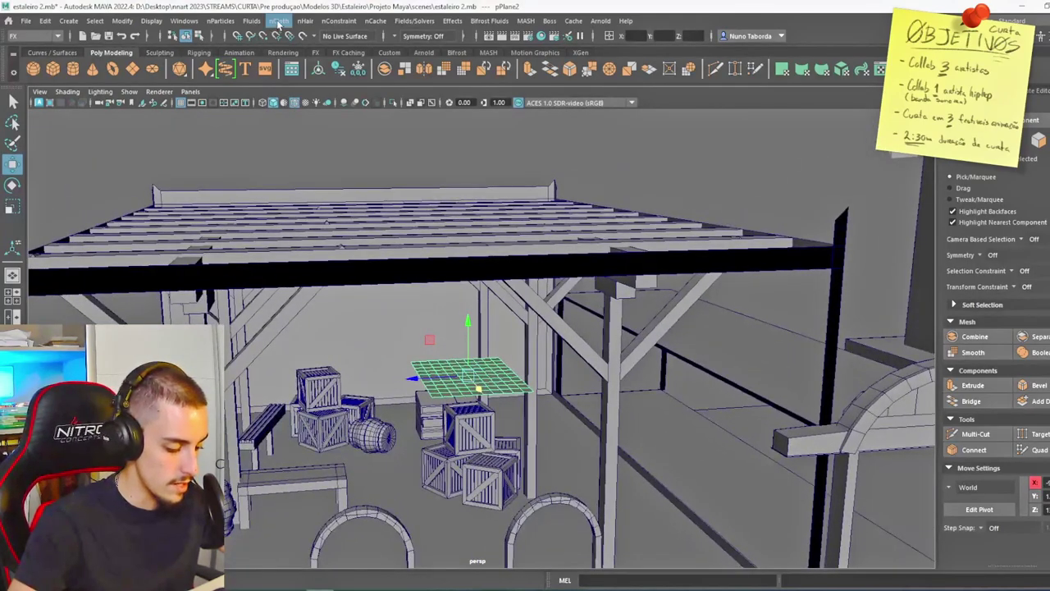
{"action": "left_click", "coordinate": [278, 20]}
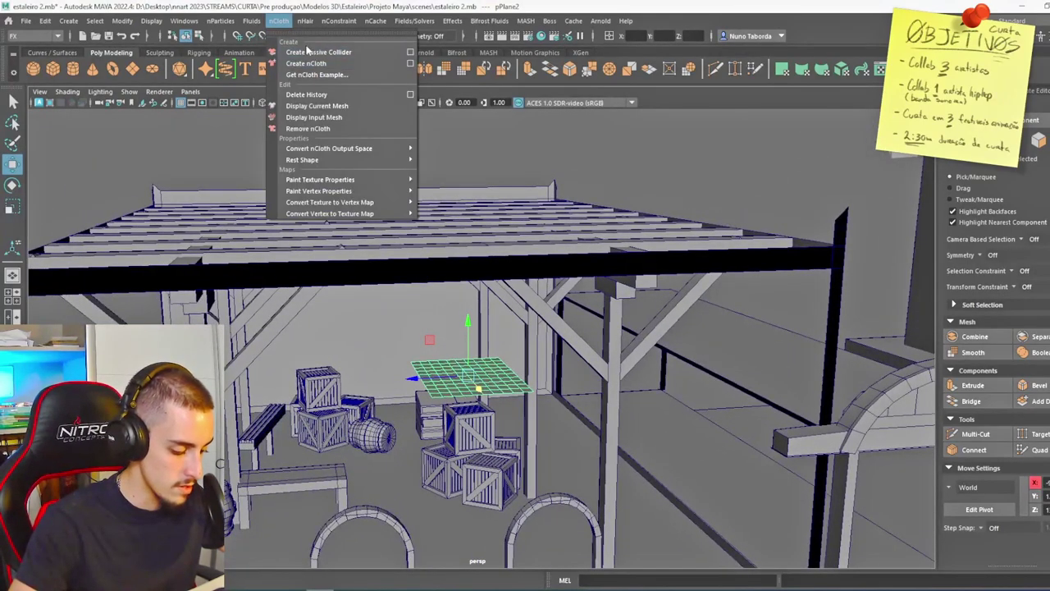
{"action": "left_click", "coordinate": [321, 67]}
Select the four crates under the cloth plane together with the workshop floor and make them passive colliders
{"action": "left_click_drag", "start_coordinate": [426, 287], "coordinate": [465, 401], "text": "alt"}
{"action": "scroll", "coordinate": [466, 361], "scroll_direction": "up", "scroll_amount": 5}
{"action": "right_click_drag", "start_coordinate": [496, 252], "coordinate": [523, 249]}
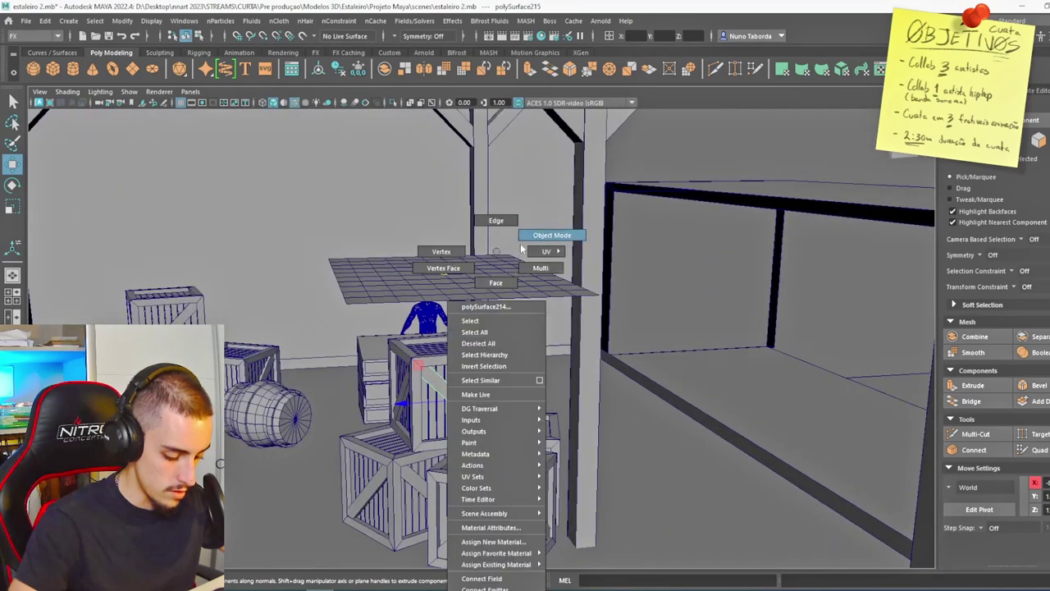
{"action": "left_click", "coordinate": [447, 394]}
{"action": "left_click", "coordinate": [387, 484], "text": "shift"}
{"action": "left_click", "coordinate": [525, 459], "text": "shift"}
{"action": "left_click", "coordinate": [538, 425], "text": "shift"}
{"action": "scroll", "coordinate": [595, 412], "scroll_direction": "down", "scroll_amount": 3}
{"action": "left_click", "coordinate": [607, 468], "text": "shift"}
{"action": "left_click", "coordinate": [279, 21]}
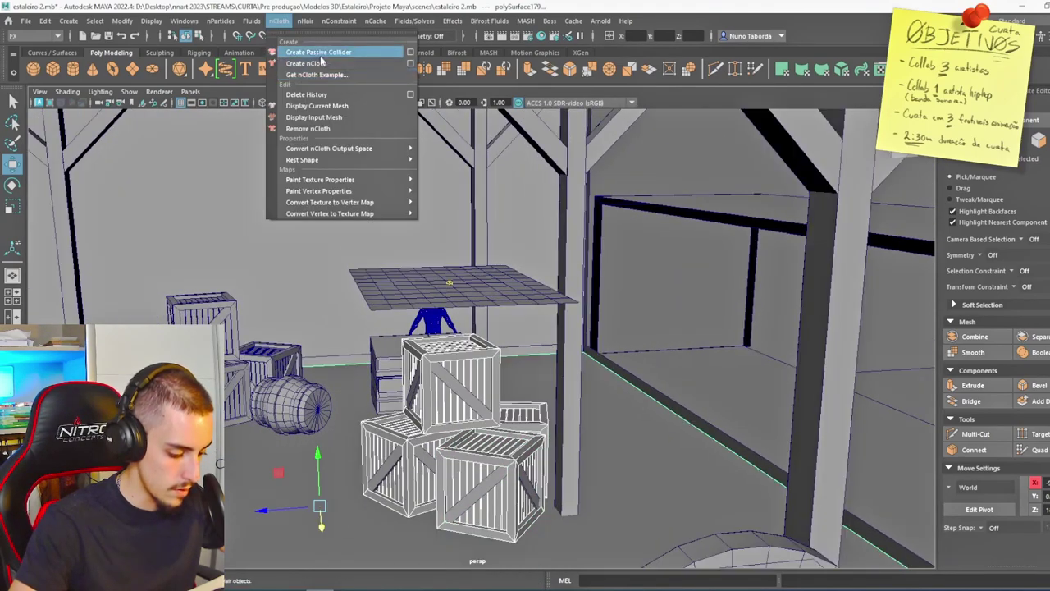
{"action": "left_click", "coordinate": [320, 54]}
{"action": "scroll", "coordinate": [443, 319], "scroll_direction": "down", "scroll_amount": 5}
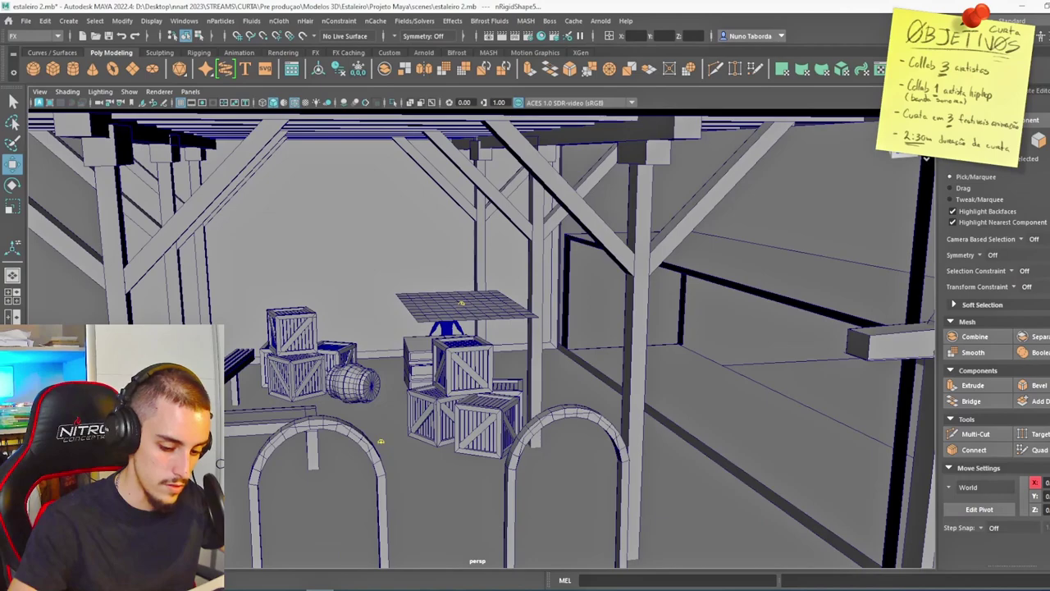
Bring back the workspace with the time slider, run the cloth simulation over the workshop crates and rewind to frame 1
{"action": "left_click", "coordinate": [1014, 20]}
{"action": "left_click", "coordinate": [997, 156]}
{"action": "left_click", "coordinate": [1035, 536]}
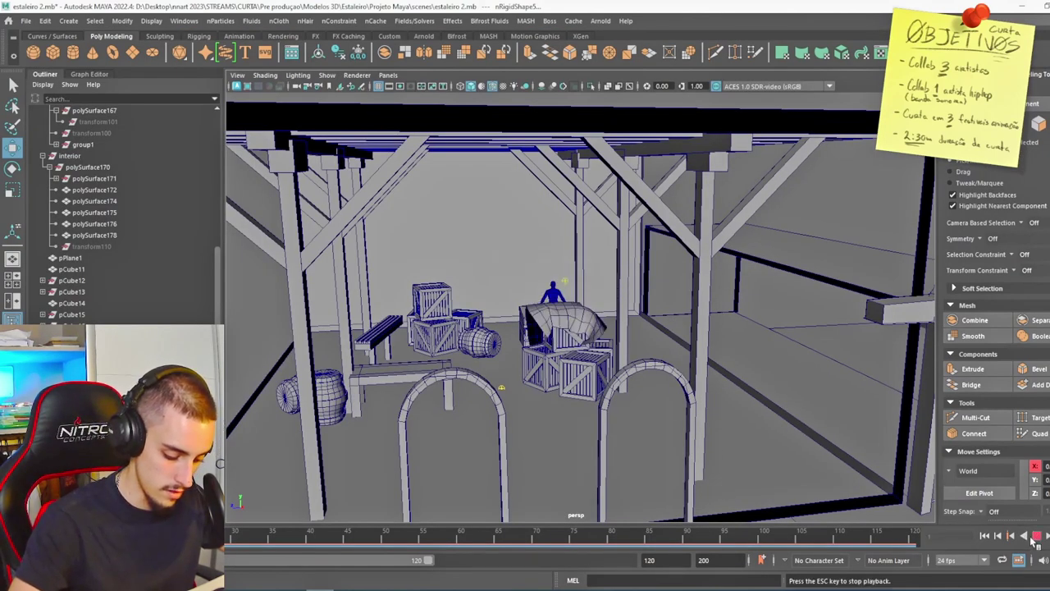
{"action": "left_click", "coordinate": [1032, 539]}
{"action": "left_click", "coordinate": [985, 535]}
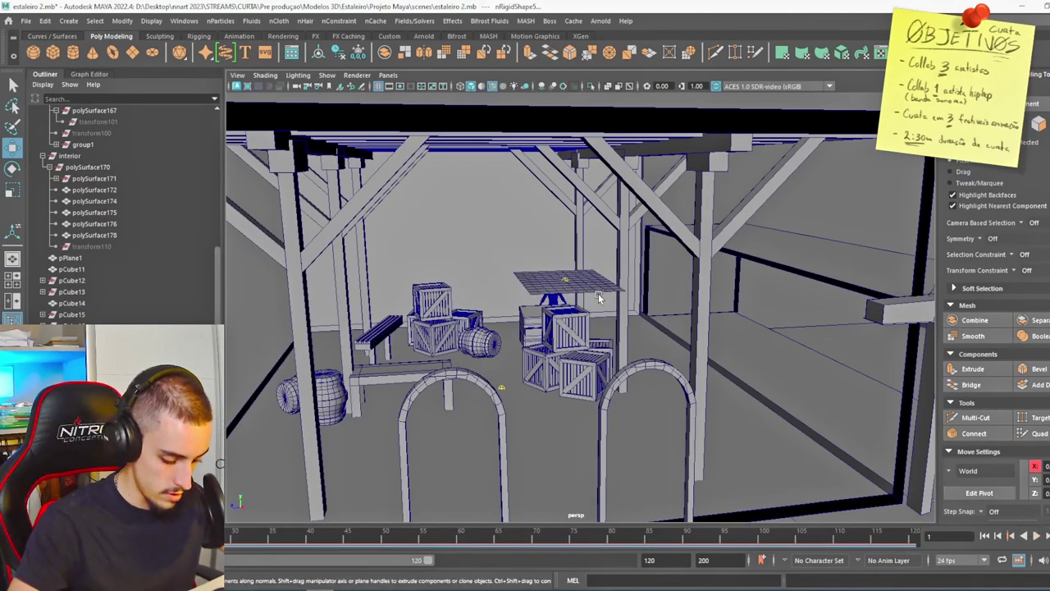
Simulate the cloth plane draping over the workshop crates, and run the second cloth plane over the crates beside the gangplank
{"action": "left_click_drag", "start_coordinate": [572, 289], "coordinate": [584, 302]}
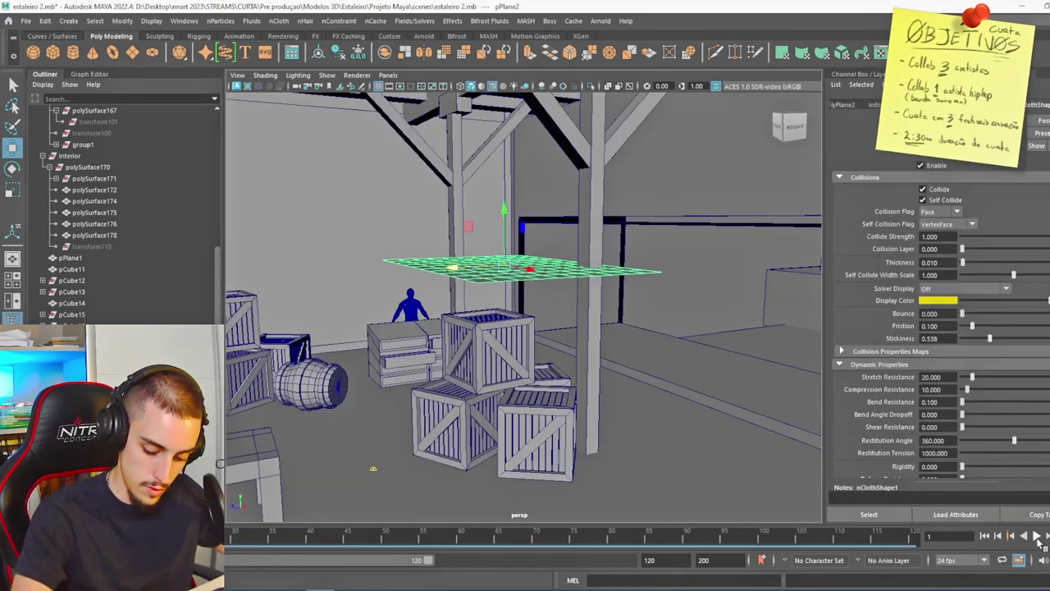
{"action": "left_click", "coordinate": [1037, 536]}
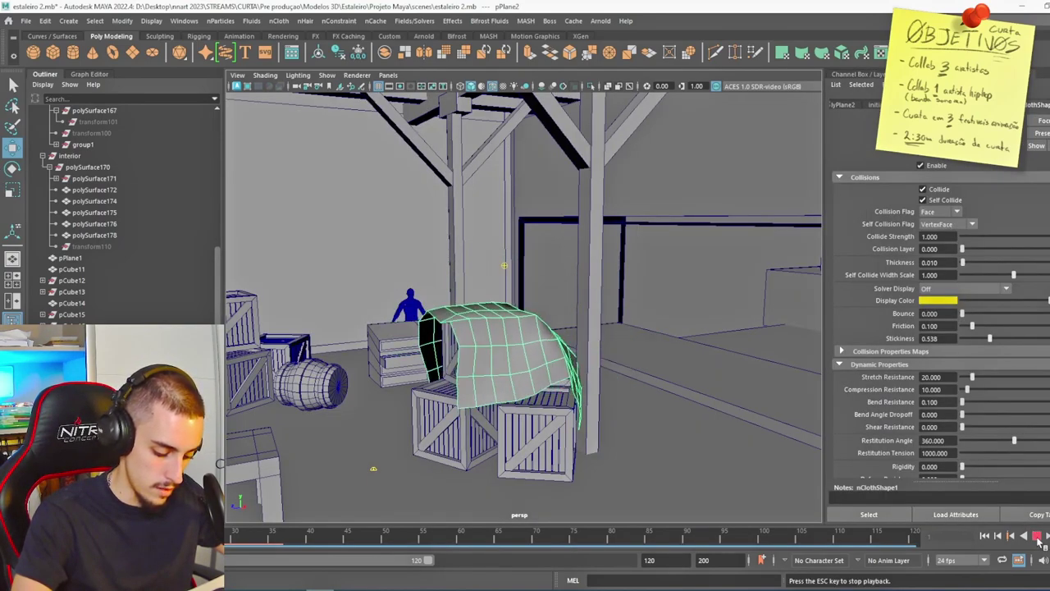
{"action": "left_click", "coordinate": [1036, 536]}
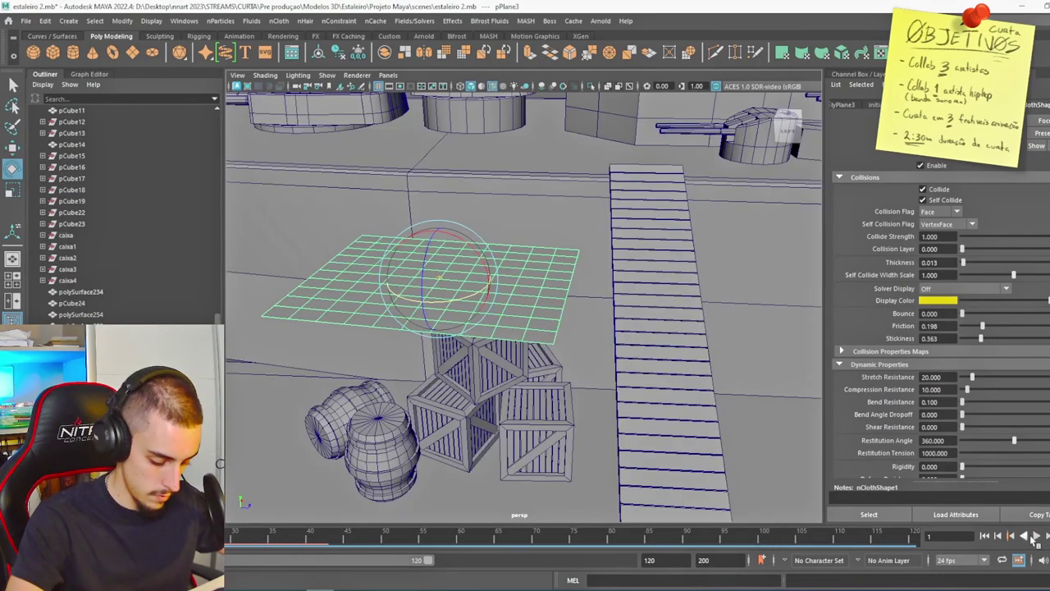
{"action": "left_click", "coordinate": [1035, 536]}
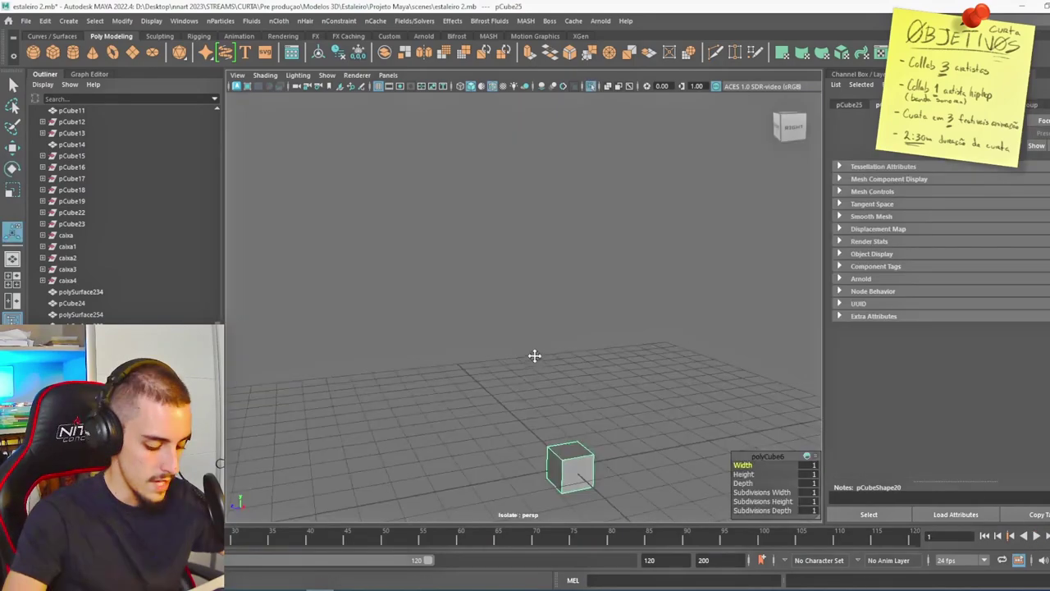
Raise the new isolated cube vertically above the grid as the base shape for a street lamp
{"action": "left_click_drag", "start_coordinate": [534, 355], "coordinate": [369, 296], "text": "alt"}
{"action": "left_click", "coordinate": [13, 166]}
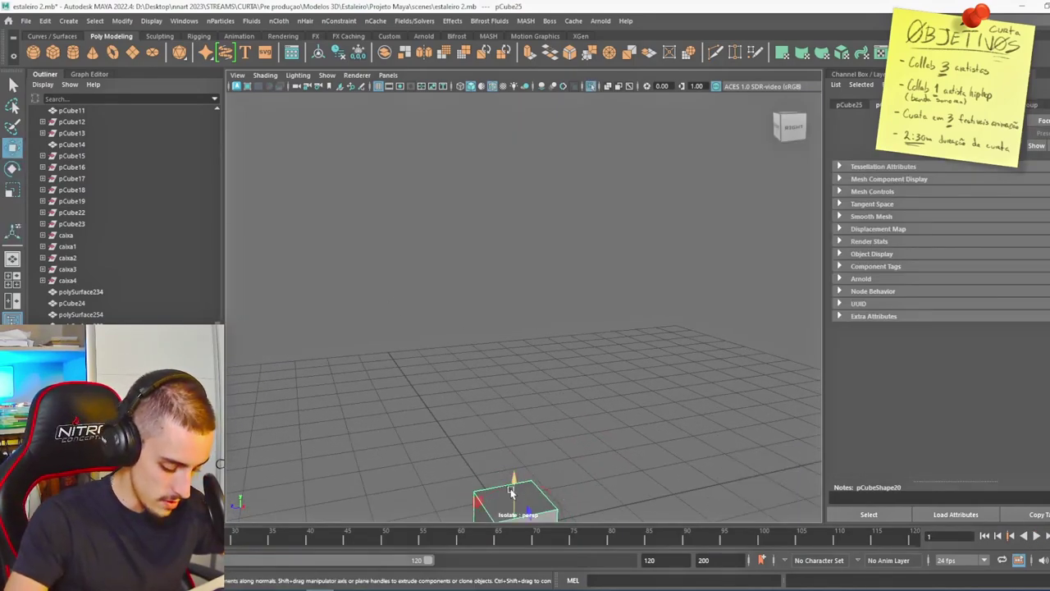
{"action": "left_click_drag", "start_coordinate": [512, 491], "coordinate": [513, 338]}
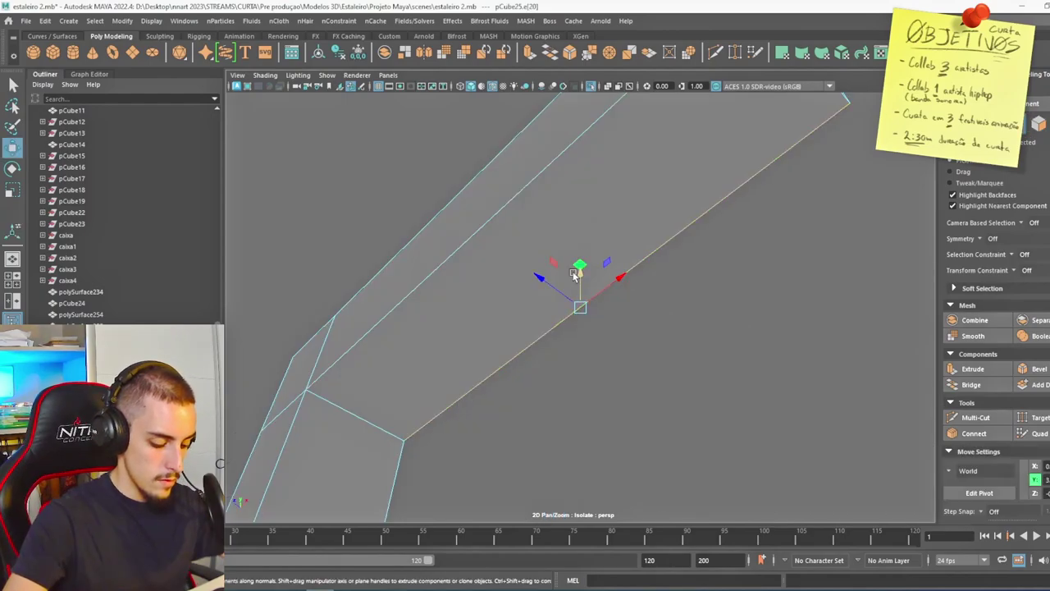
Connect the long edges of the lamp arm's underside with one segment at 0.5 slide and poke the end face
{"action": "left_click", "coordinate": [972, 434]}
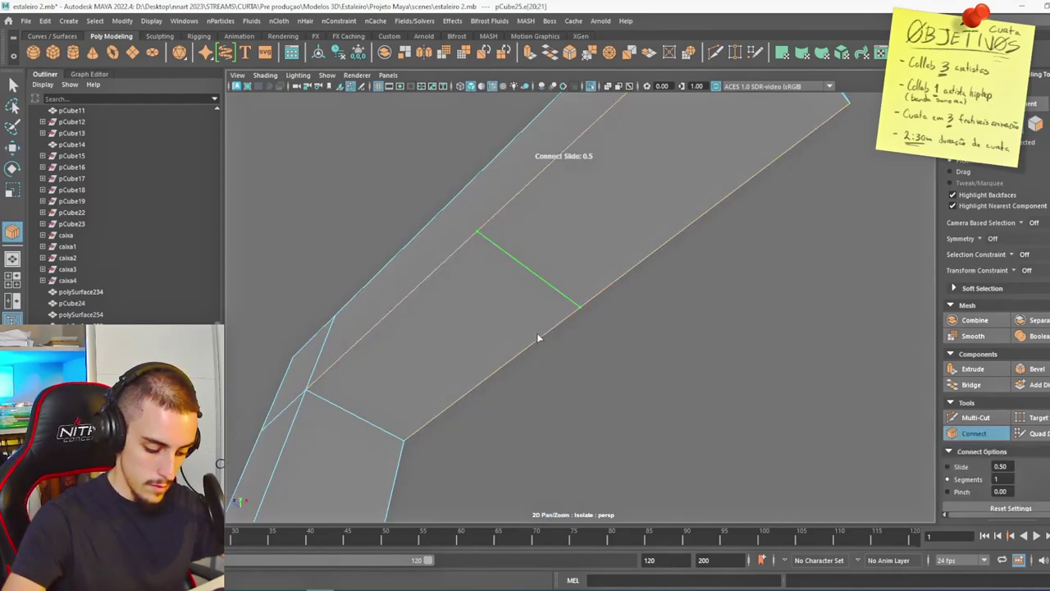
{"action": "right_click", "coordinate": [594, 227], "text": "shift"}
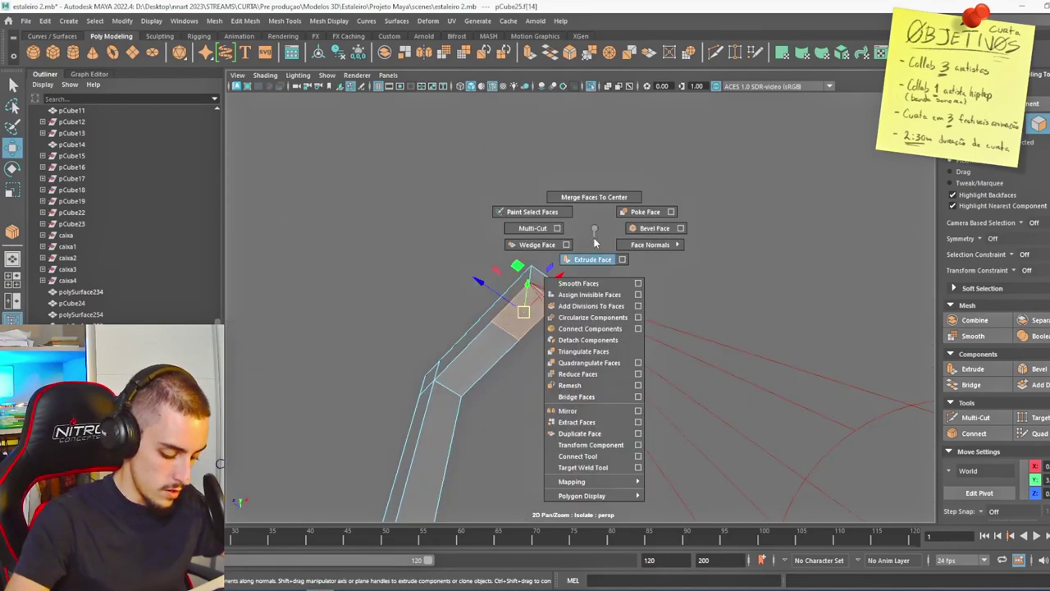
{"action": "right_click_drag", "start_coordinate": [595, 238], "coordinate": [645, 213], "text": "shift"}
{"action": "left_click", "coordinate": [623, 293]}
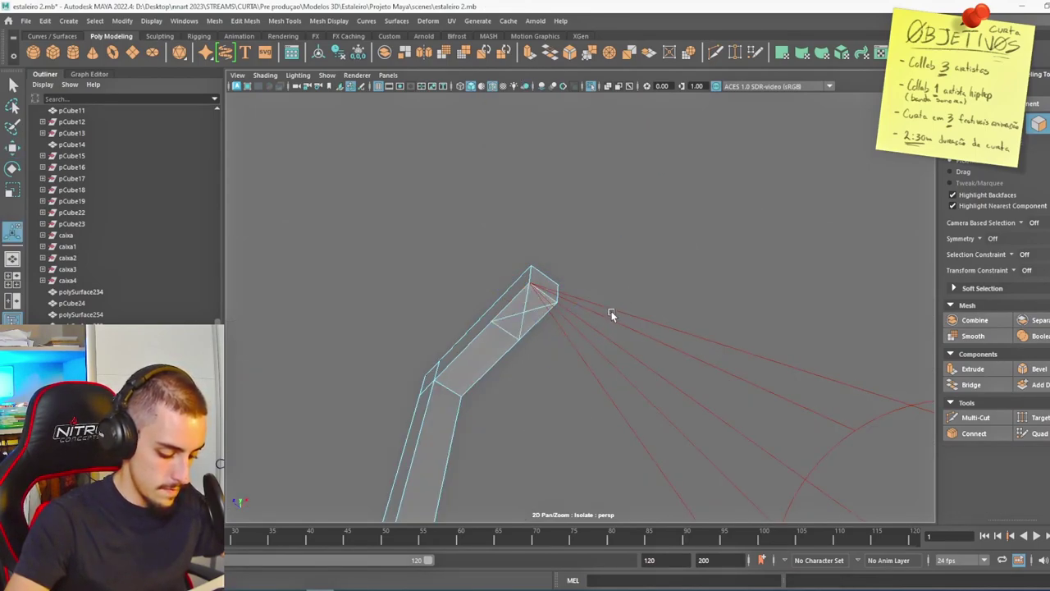
Place the spotlight at the poked face on the end of the lamp arm and set its X rotation to -90
{"action": "left_click", "coordinate": [612, 312]}
{"action": "key", "text": "w"}
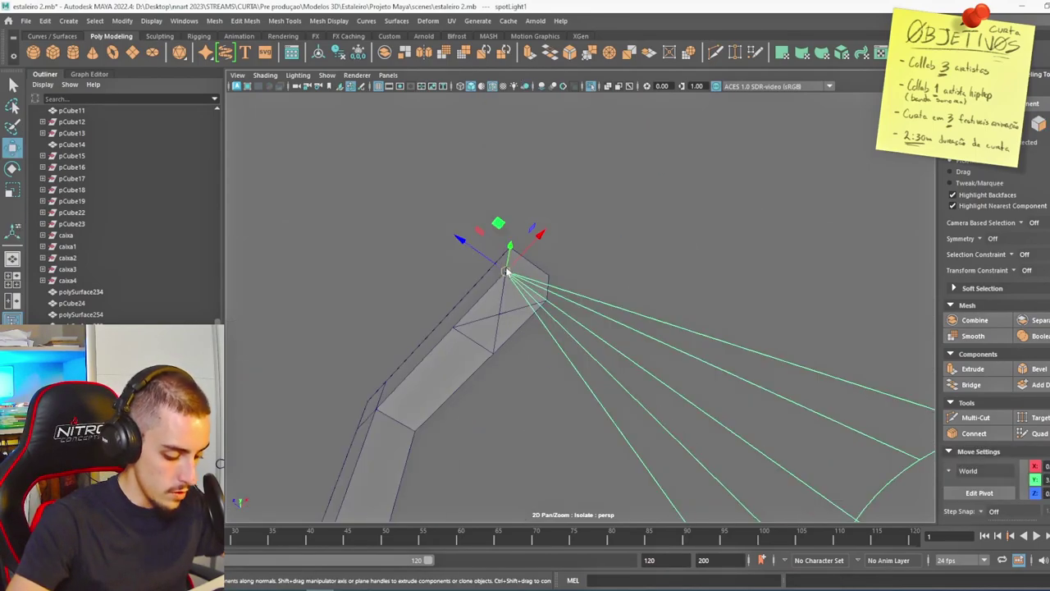
{"action": "left_click_drag", "start_coordinate": [509, 273], "coordinate": [532, 401]}
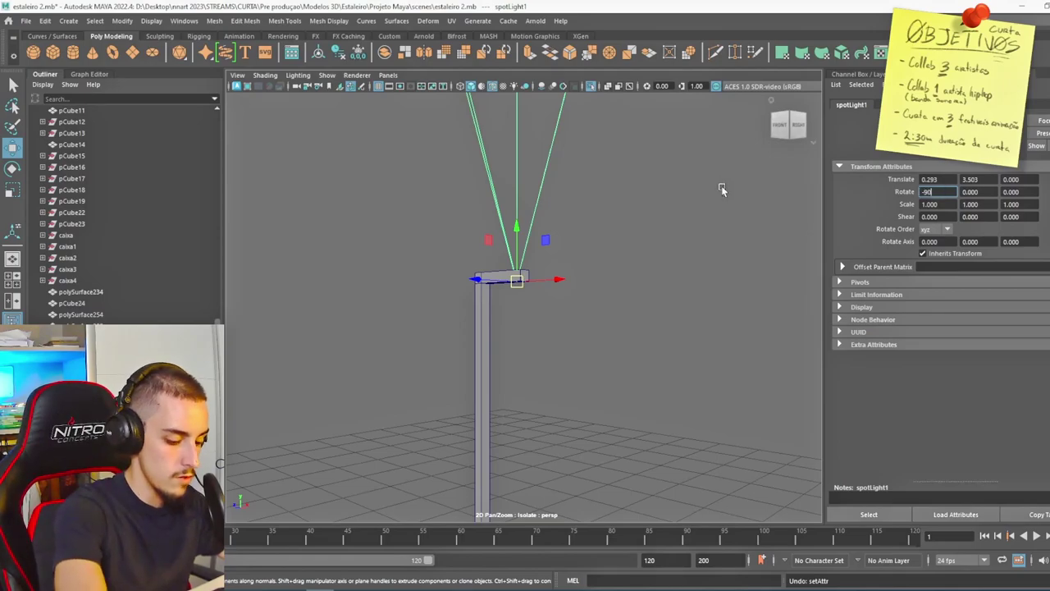
{"action": "key", "text": "Return"}
{"action": "left_click_drag", "start_coordinate": [719, 192], "coordinate": [556, 237], "text": "alt"}
{"action": "key", "text": "e"}
{"action": "key", "text": "w"}
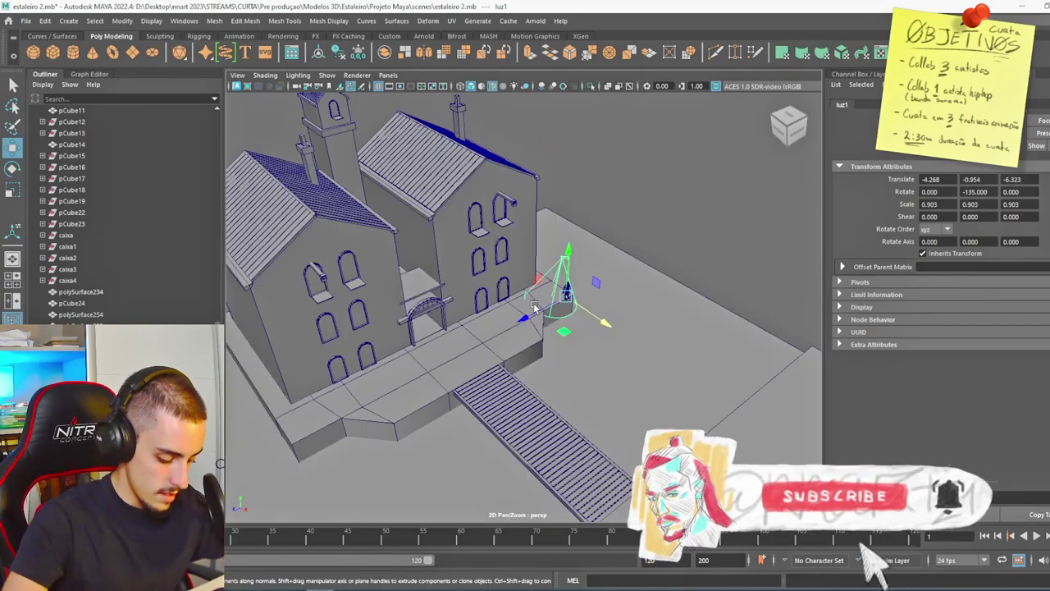
Position the street lamp copies along the quay in front of the building and rotate the one at the walkway's far end
{"action": "left_click_drag", "start_coordinate": [501, 291], "coordinate": [228, 410]}
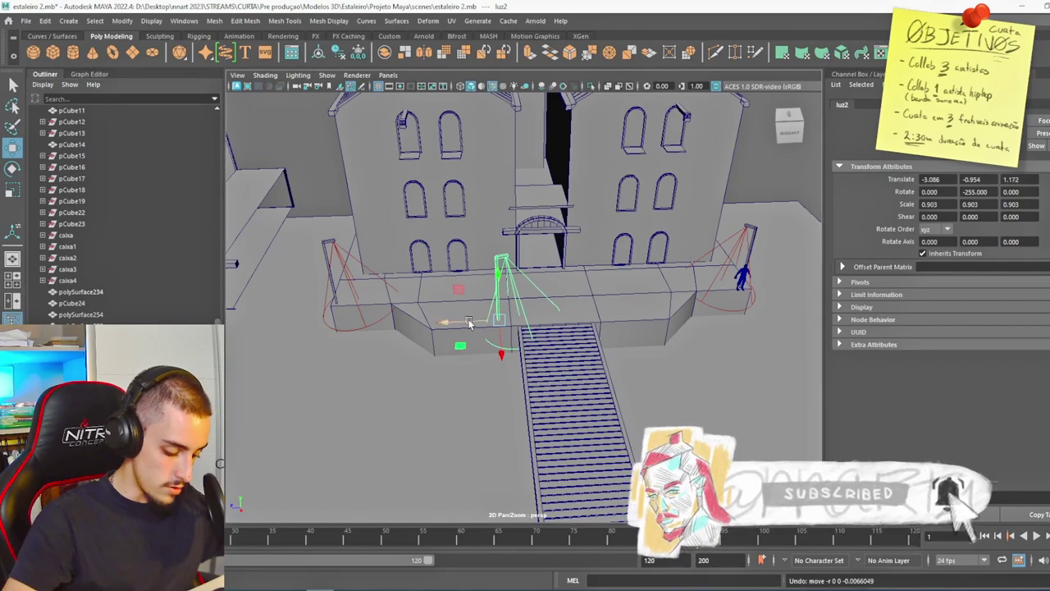
{"action": "left_click_drag", "start_coordinate": [464, 329], "coordinate": [513, 344]}
{"action": "left_click", "coordinate": [12, 189]}
{"action": "left_click", "coordinate": [13, 169]}
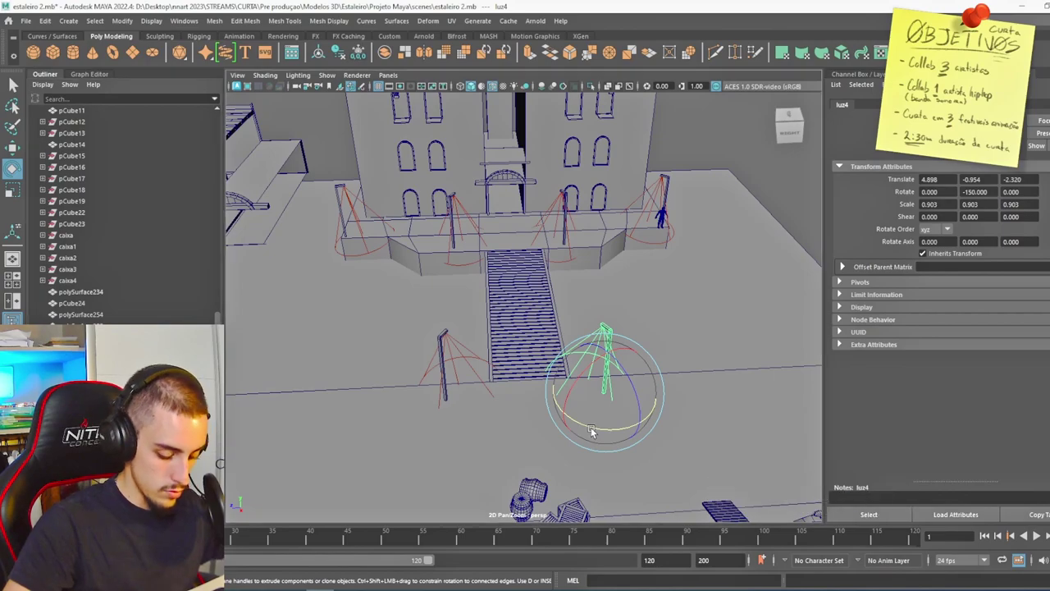
{"action": "left_click_drag", "start_coordinate": [593, 432], "coordinate": [653, 421]}
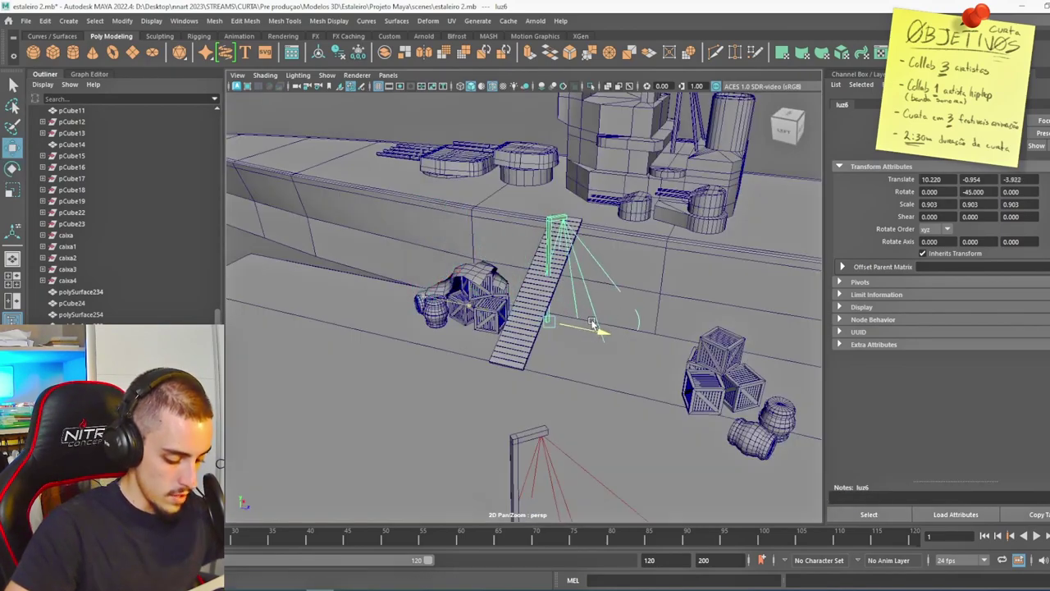
Move the lamp copy beside the ship's gangplank along the dock to light the cloth-covered crates and barrels
{"action": "left_click_drag", "start_coordinate": [602, 329], "coordinate": [415, 258]}
{"action": "key", "text": "e"}
{"action": "key", "text": "w"}
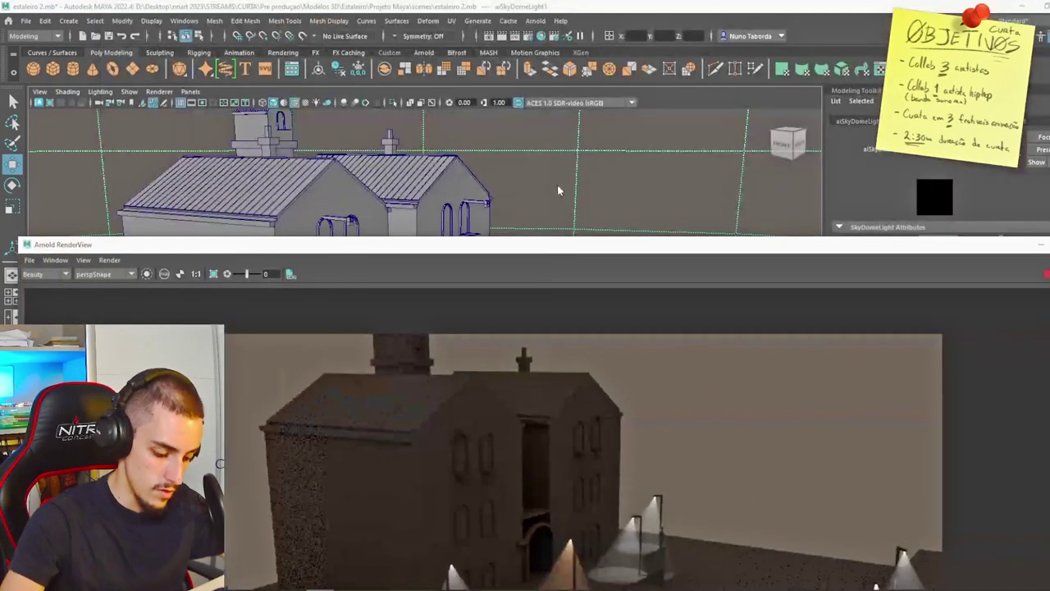
Examine the lamp lighting in the Arnold render, around the building's quay and the crates beside the gangplank
{"action": "left_click_drag", "start_coordinate": [541, 241], "coordinate": [539, 130]}
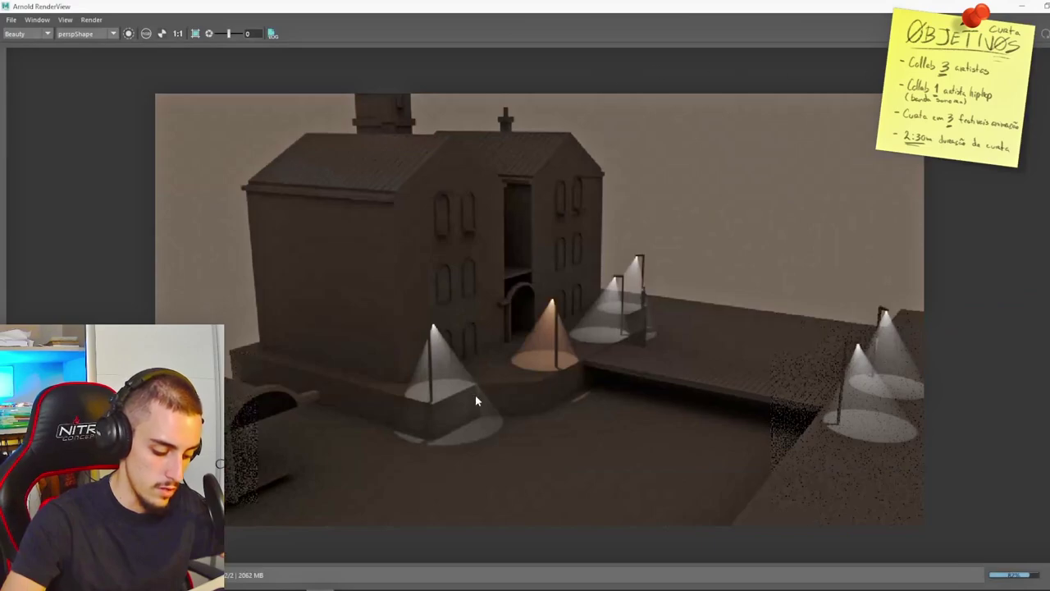
{"action": "scroll", "coordinate": [475, 395], "scroll_direction": "up", "scroll_amount": 5}
{"action": "scroll", "coordinate": [551, 311], "scroll_direction": "down", "scroll_amount": 5}
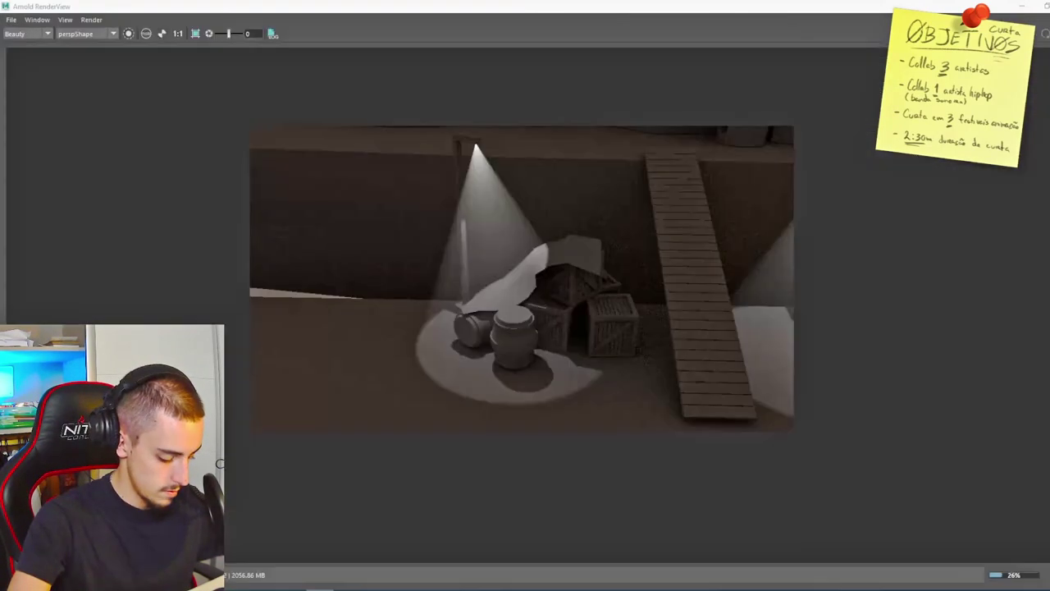
{"action": "scroll", "coordinate": [527, 241], "scroll_direction": "down", "scroll_amount": 3}
{"action": "scroll", "coordinate": [528, 241], "scroll_direction": "up", "scroll_amount": 3}
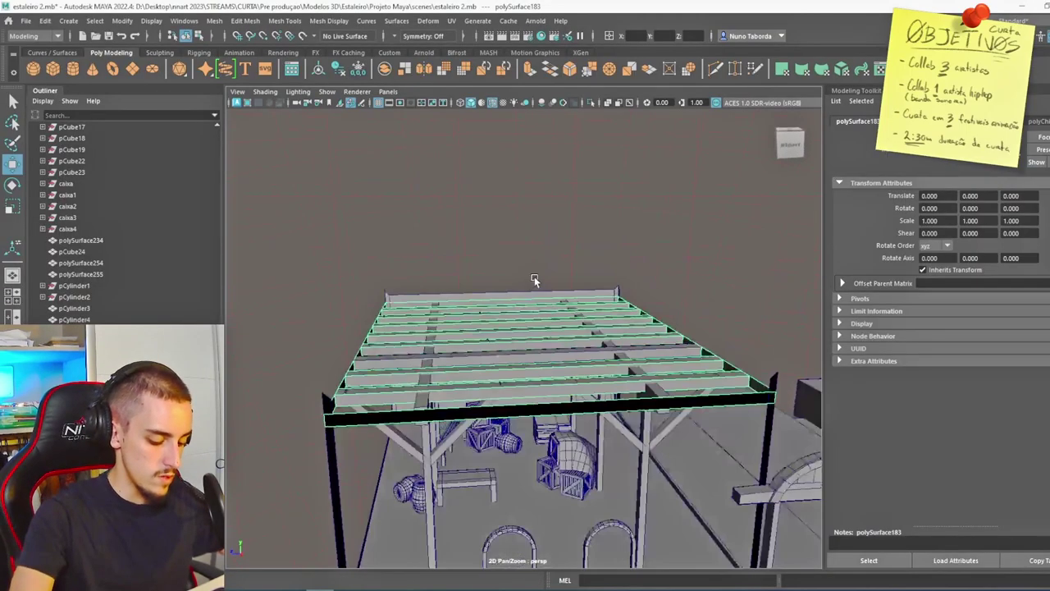
Create an area light in the workshop with an X rotation of -90 and raise it from the crates towards the roof beams
{"action": "mouse_move", "coordinate": [534, 276]}
{"action": "left_mouse_down", "text": "alt"}
{"action": "mouse_move", "coordinate": [500, 383]}
{"action": "mouse_move", "coordinate": [546, 277]}
{"action": "mouse_move", "coordinate": [535, 288]}
{"action": "left_mouse_up", "text": "alt"}
{"action": "left_click", "coordinate": [69, 20]}
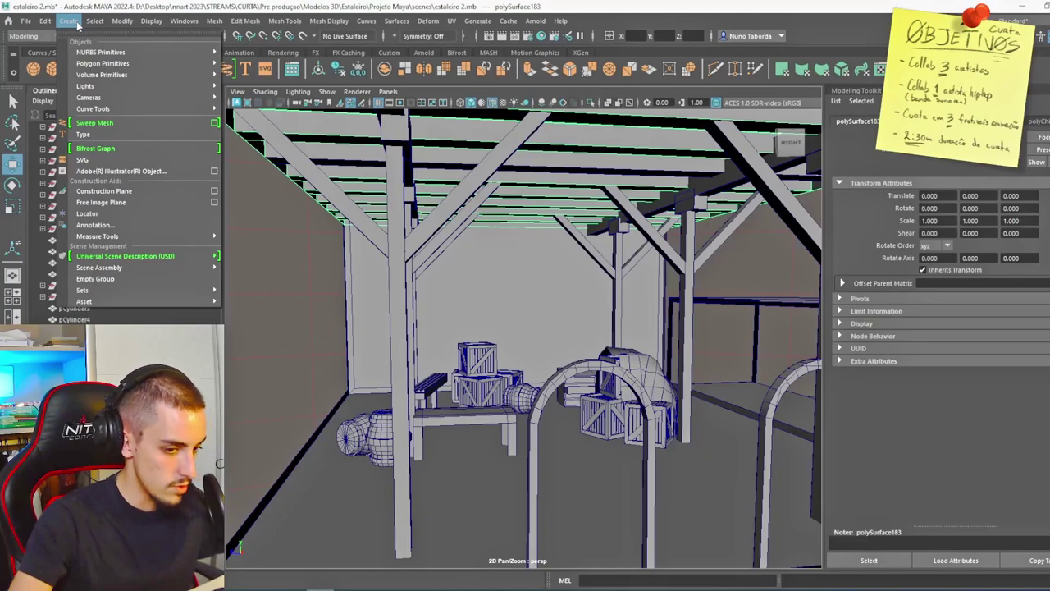
{"action": "mouse_move", "coordinate": [91, 87]}
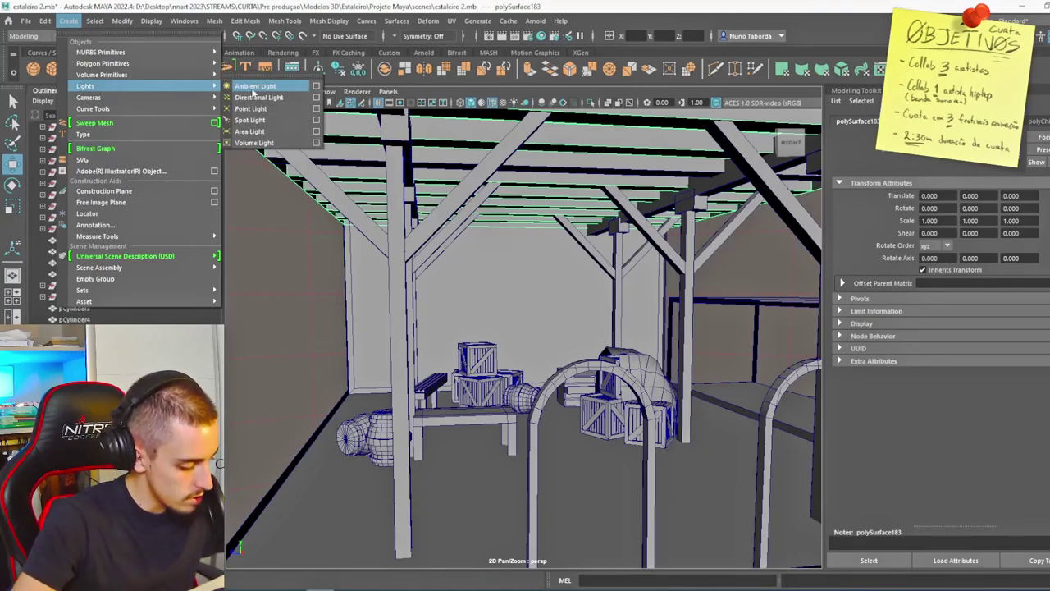
{"action": "left_click", "coordinate": [248, 131]}
{"action": "key", "text": "f"}
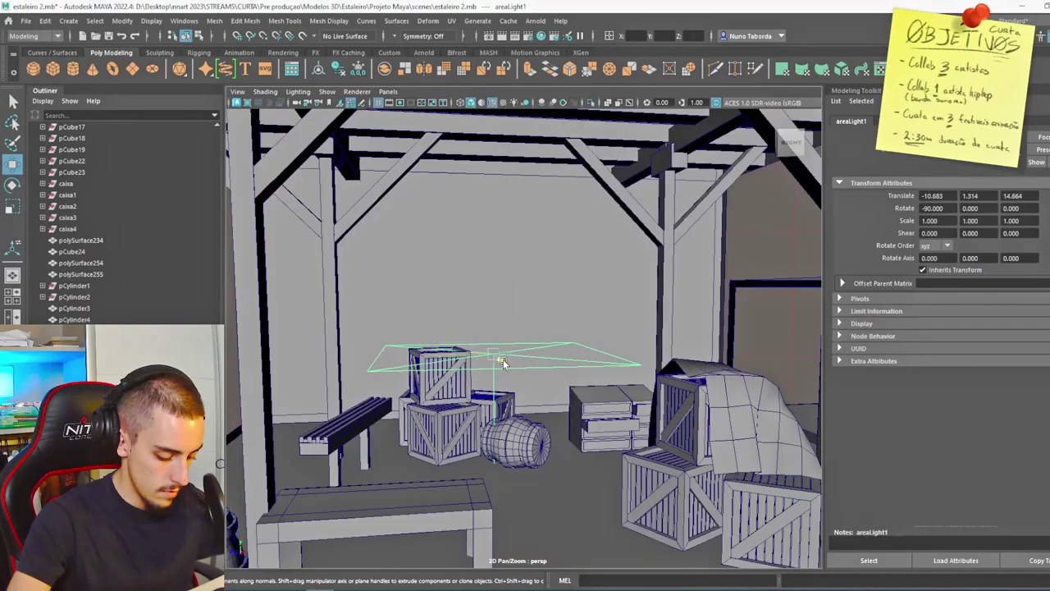
{"action": "left_click_drag", "start_coordinate": [521, 344], "coordinate": [510, 168]}
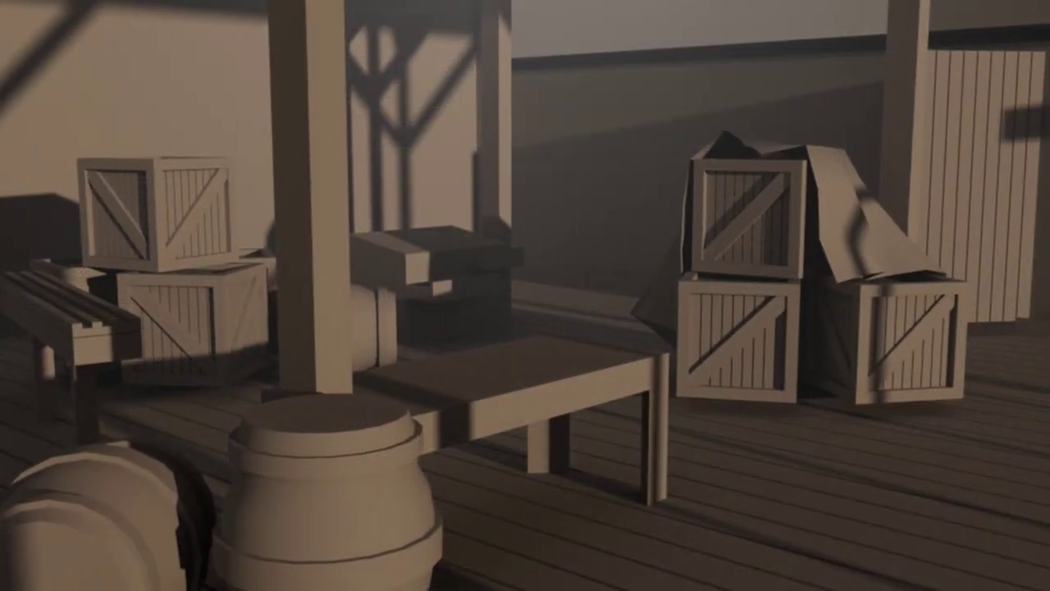